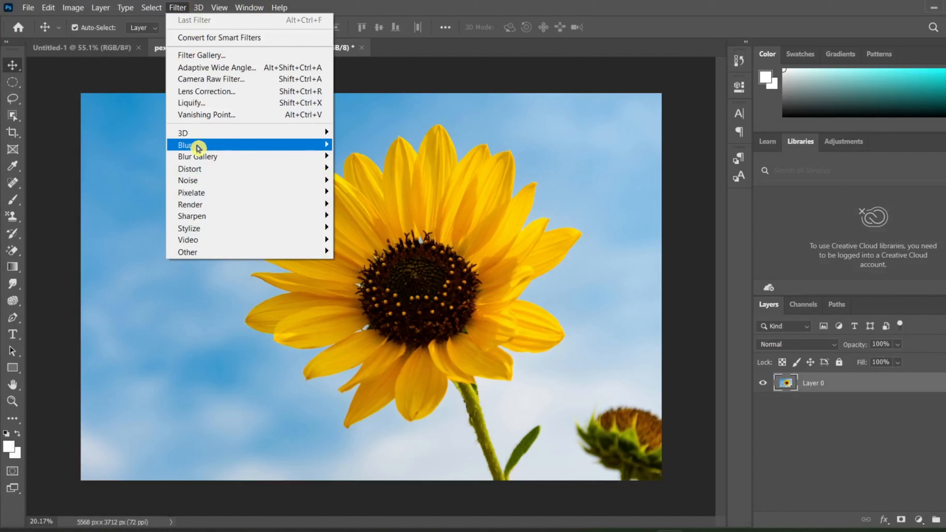
- Apply the basic Blur filter to the sunflower layer
mouse_move(197, 147)
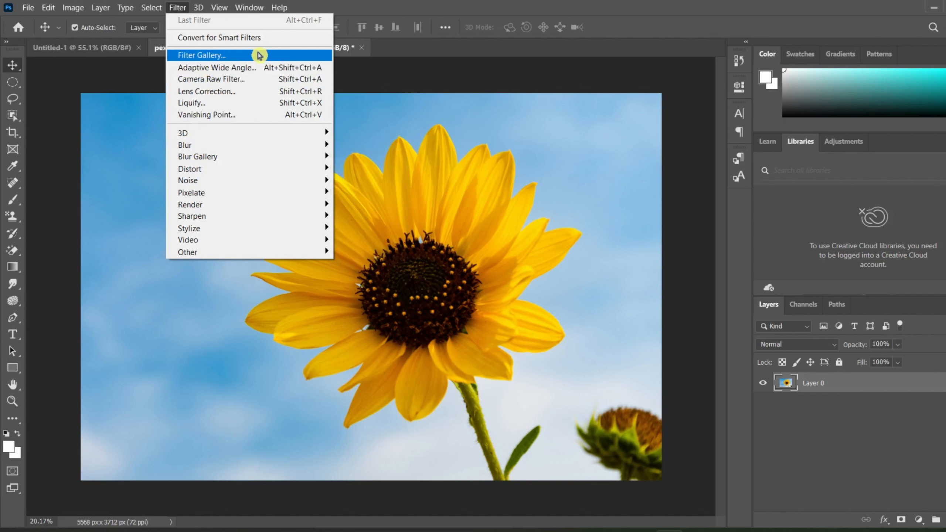
mouse_move(234, 207)
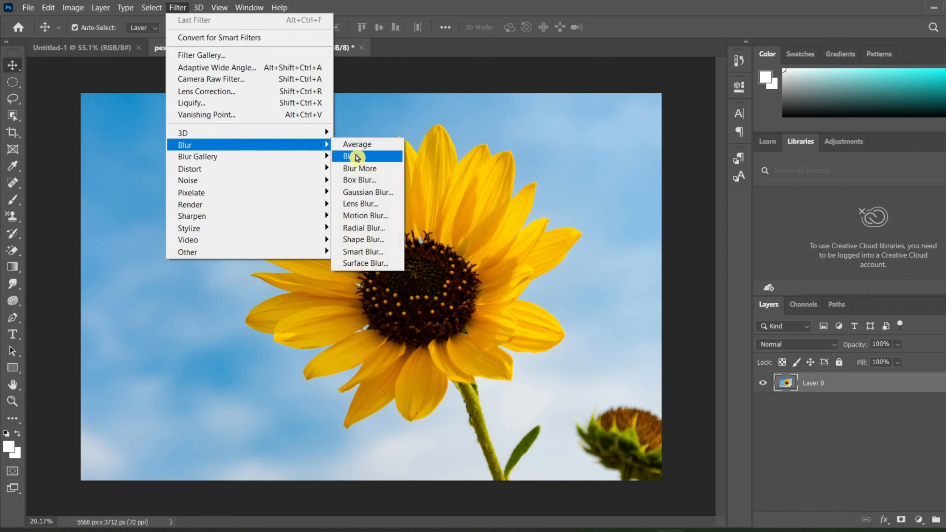
click(355, 157)
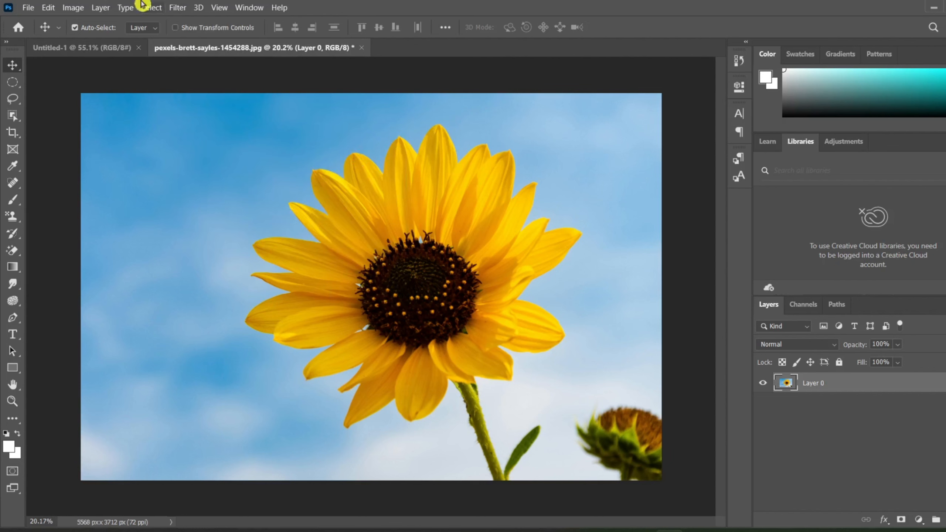
- Apply a Gaussian Blur with a radius of 1.0 pixel to the sunflower layer
click(176, 6)
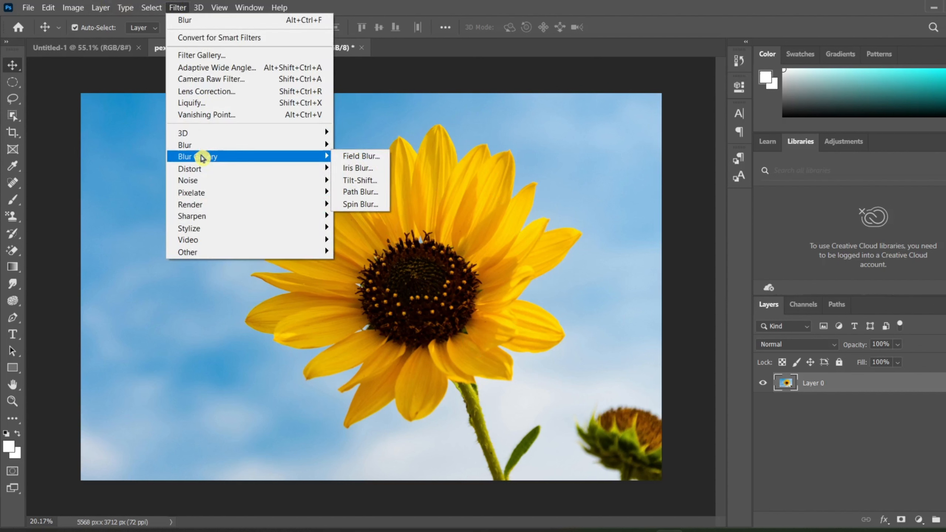
mouse_move(239, 144)
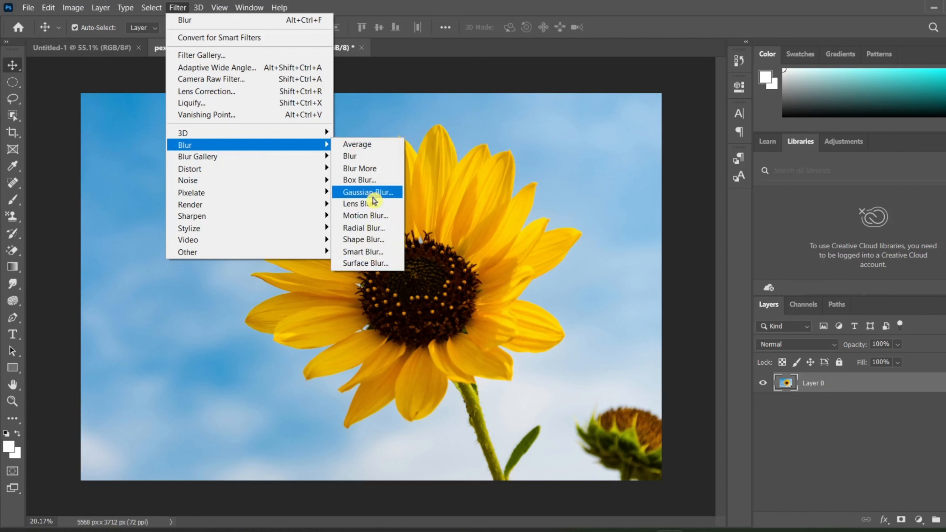
click(372, 191)
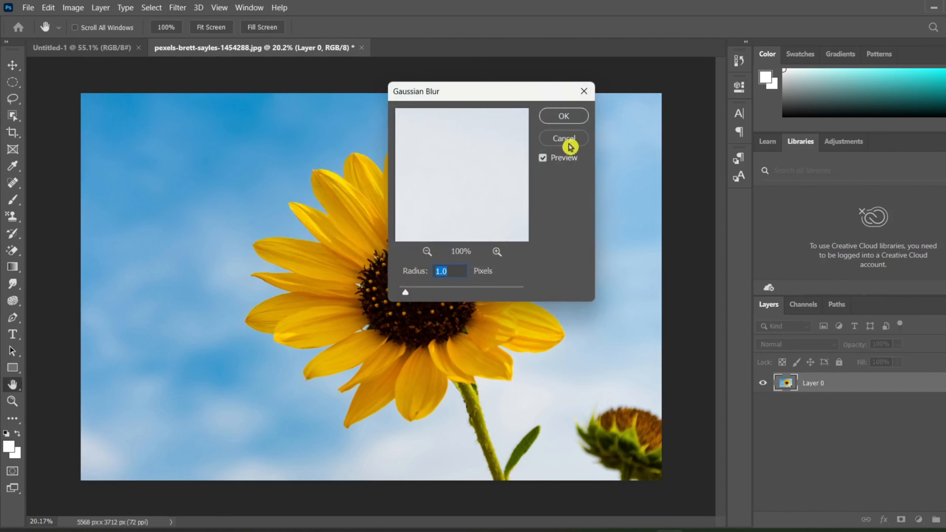
click(564, 117)
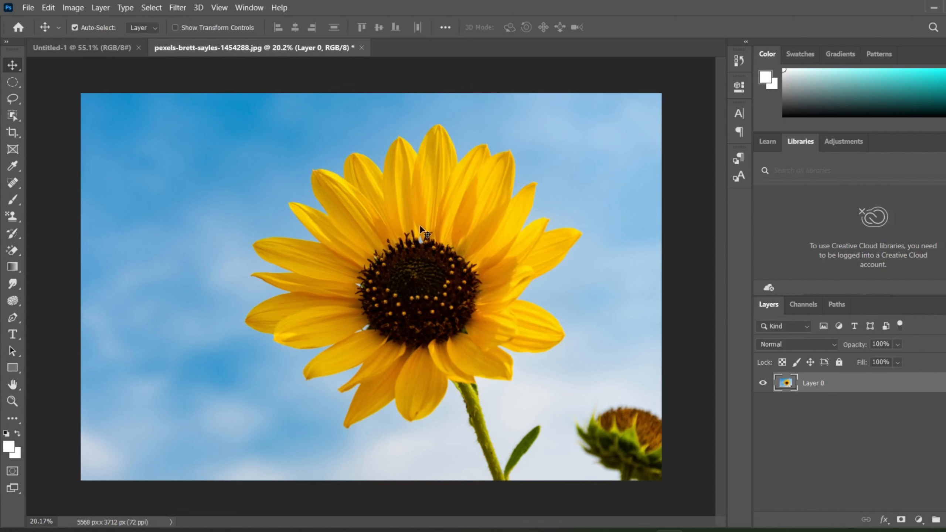
- Open Lens Blur for the sunflower layer and raise the iris radius to 82
click(177, 7)
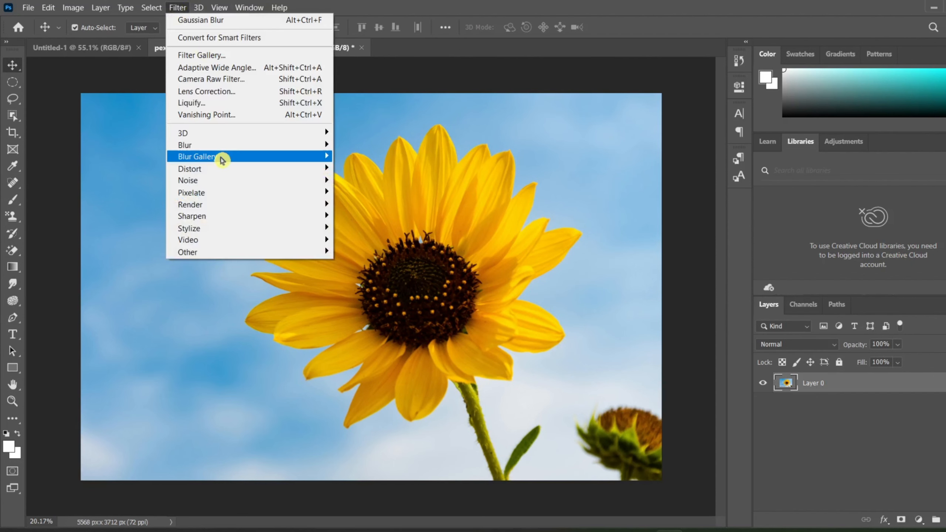
mouse_move(239, 146)
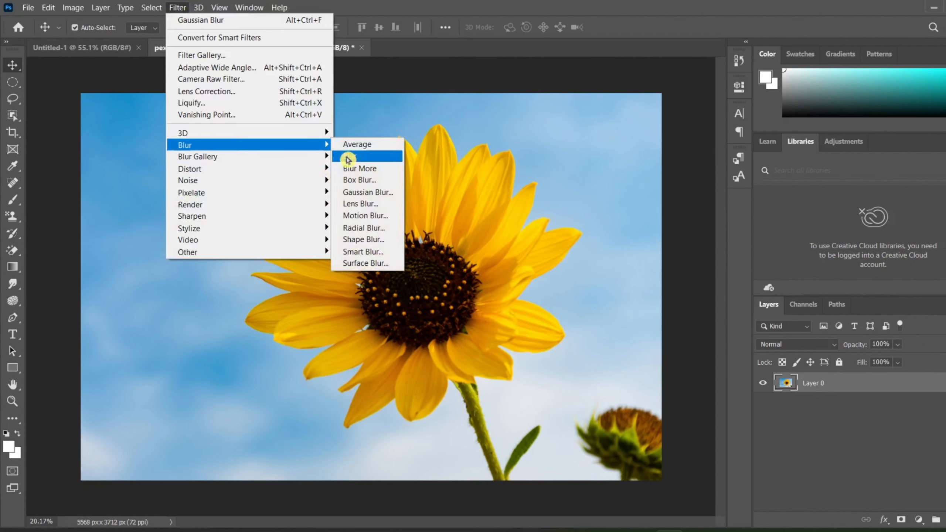
click(364, 205)
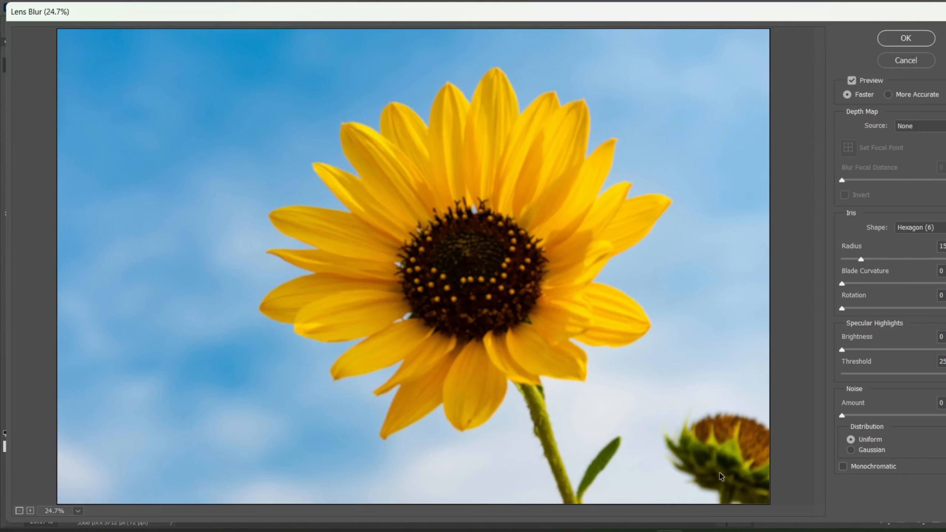
key(alt)
click(861, 259)
text(82)
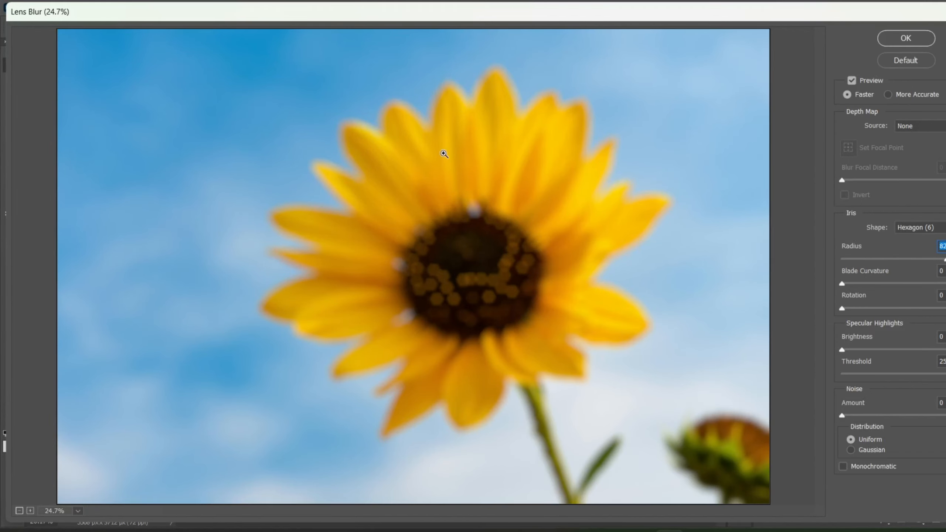
- Reduce the Lens Blur iris radius to 0 and apply the filter
key(ctrl+1)
key(Escape)
click(855, 259)
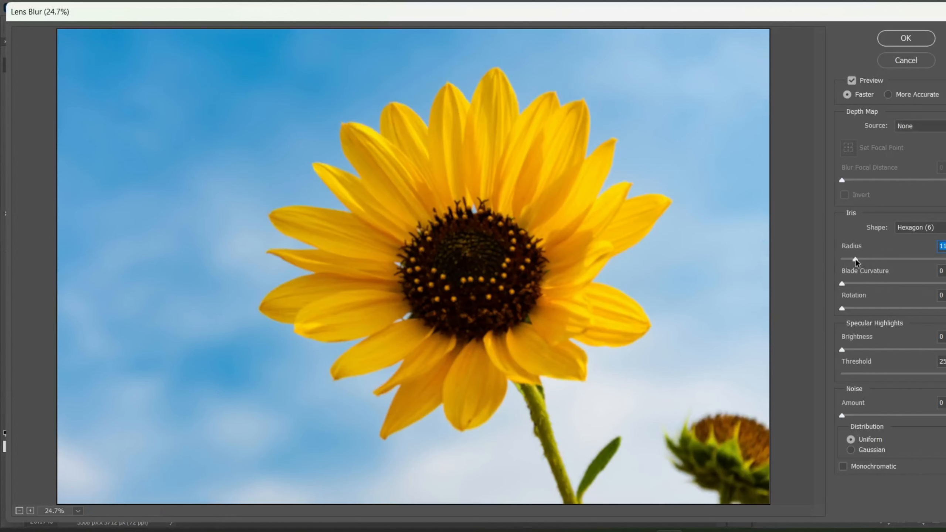
drag(855, 259, 821, 259)
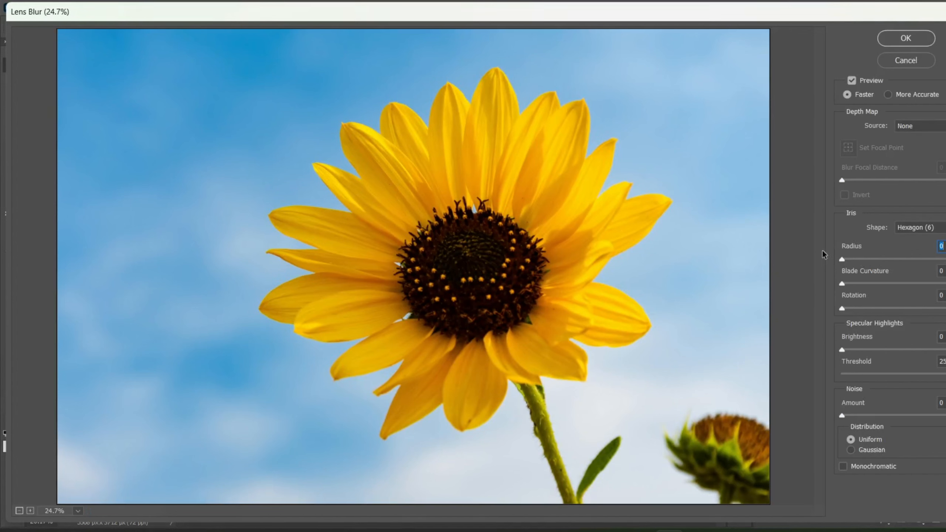
click(904, 39)
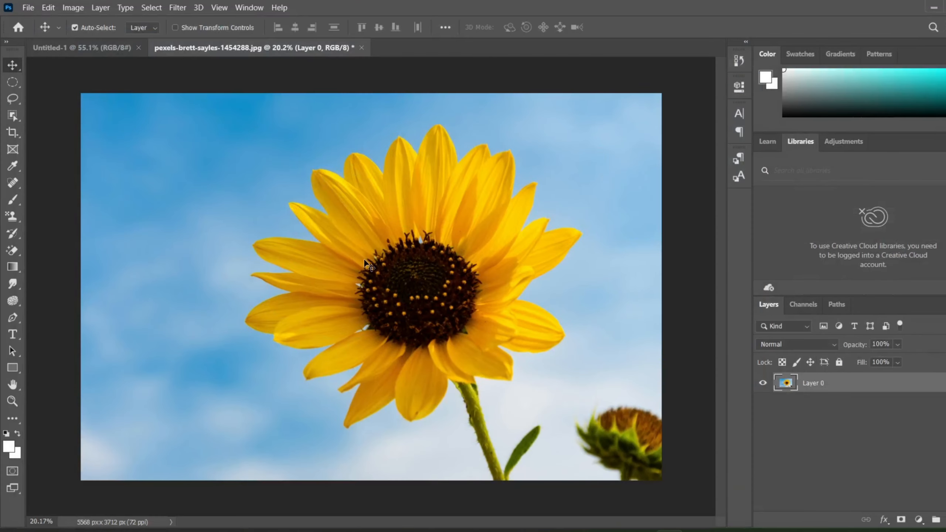
- Apply the Average blur filter to the sunflower layer and undo it
click(177, 7)
mouse_move(206, 147)
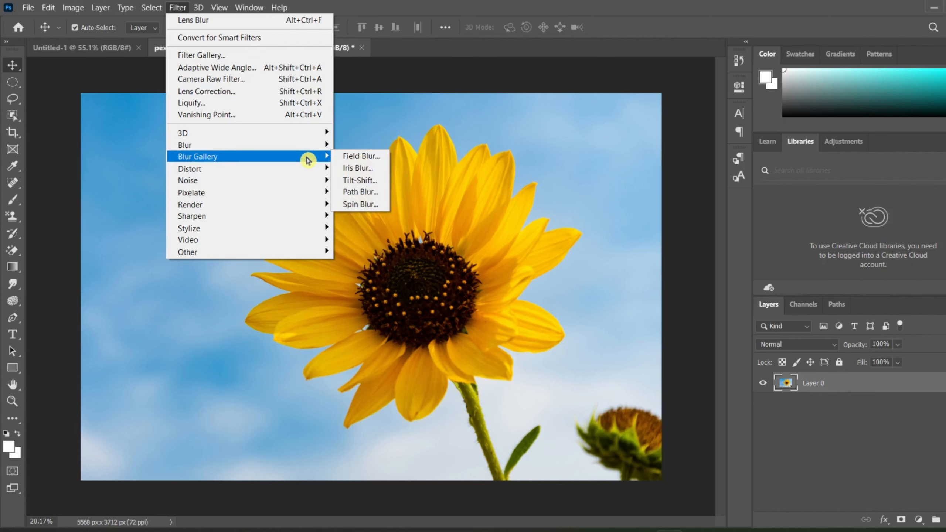
mouse_move(322, 145)
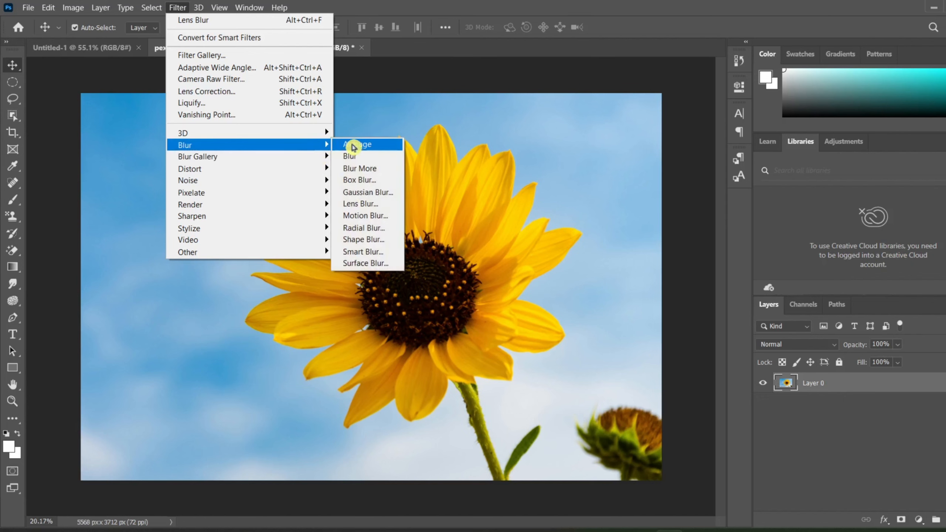
click(353, 145)
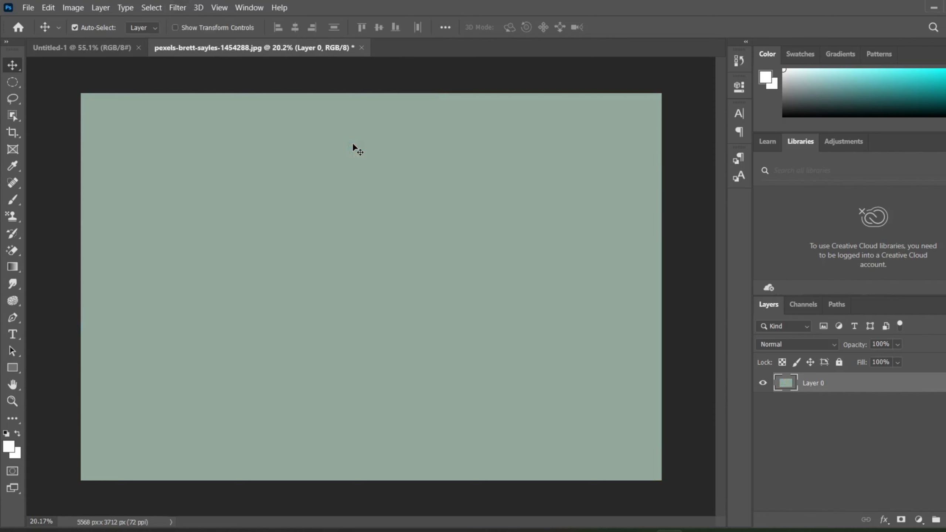
key(ctrl)
key(ctrl+z)
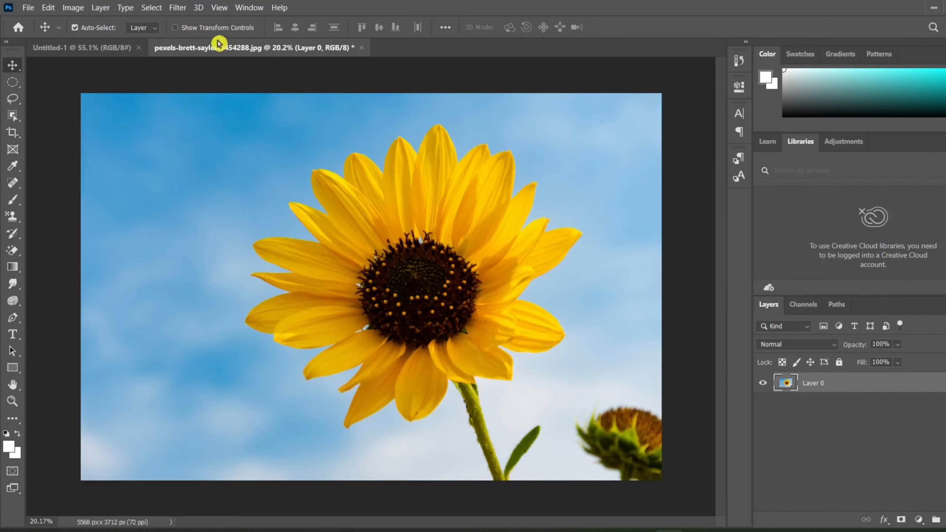
- Apply the basic Blur filter once more to the restored sunflower image
click(182, 7)
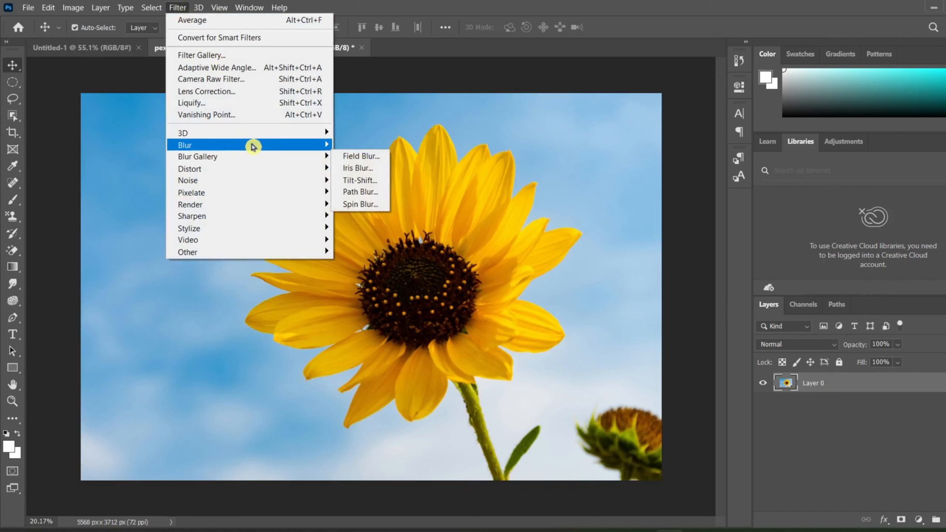
mouse_move(251, 145)
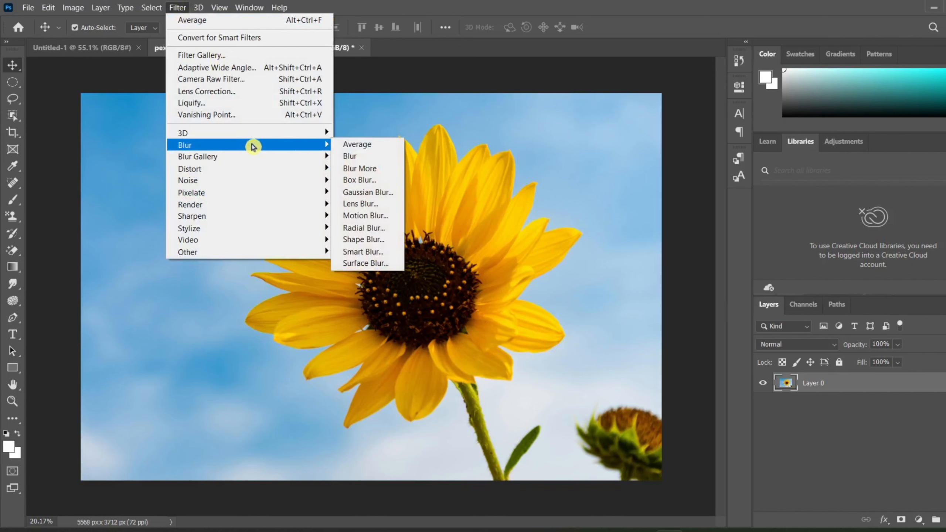
click(369, 156)
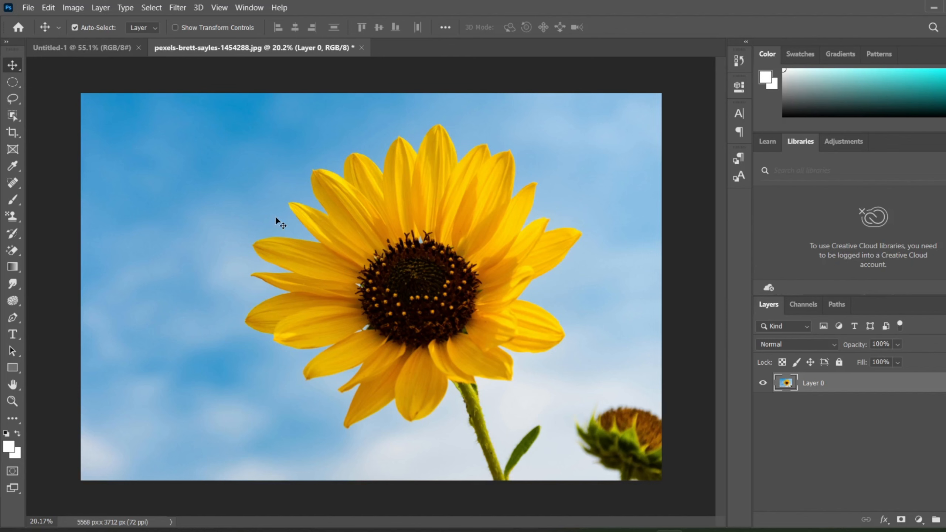
- Apply the Blur More filter to the sunflower layer
click(177, 8)
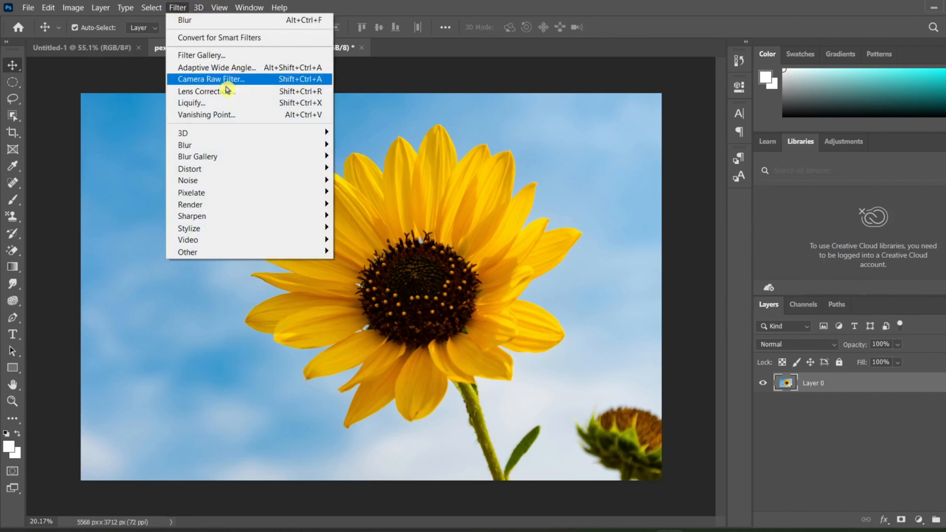
mouse_move(228, 143)
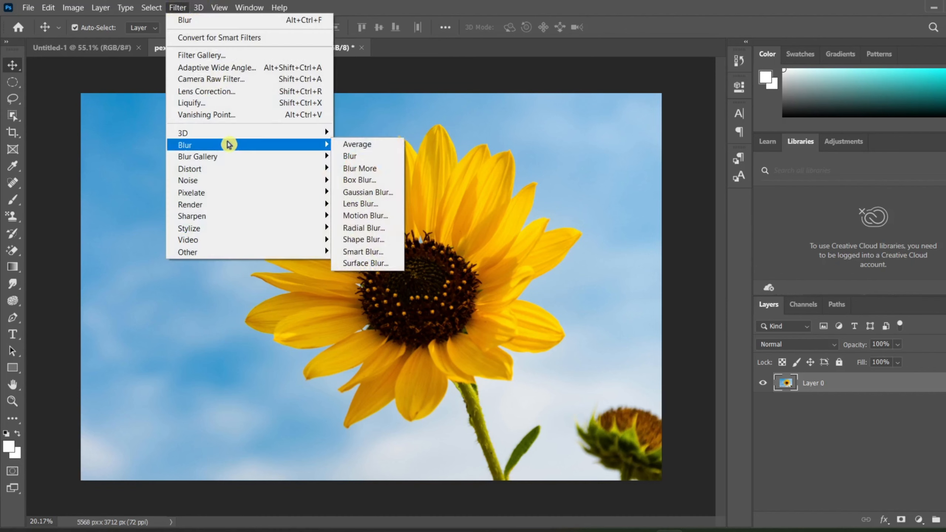
click(356, 167)
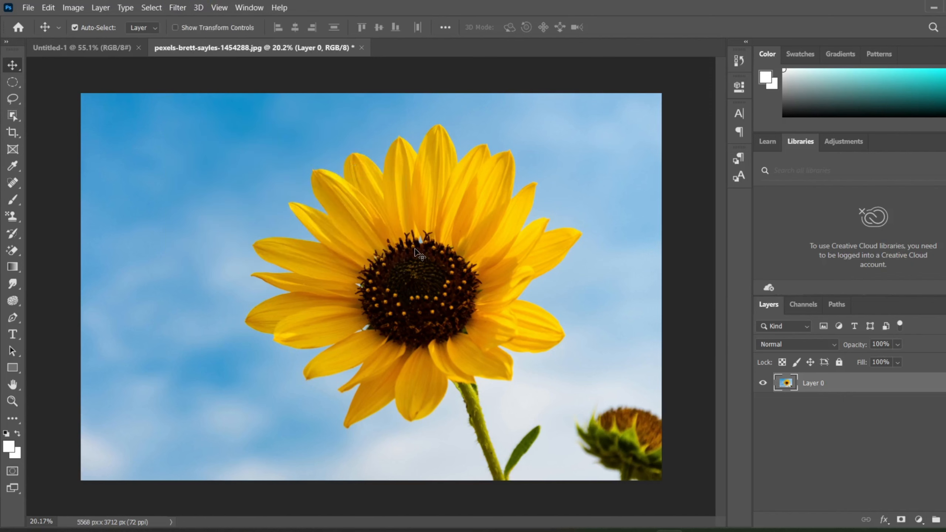
- Preview Gaussian Blur on the sunflower layer at radii of 0.1 and 1000 pixels, with the dialog moved clear of the flower
click(181, 9)
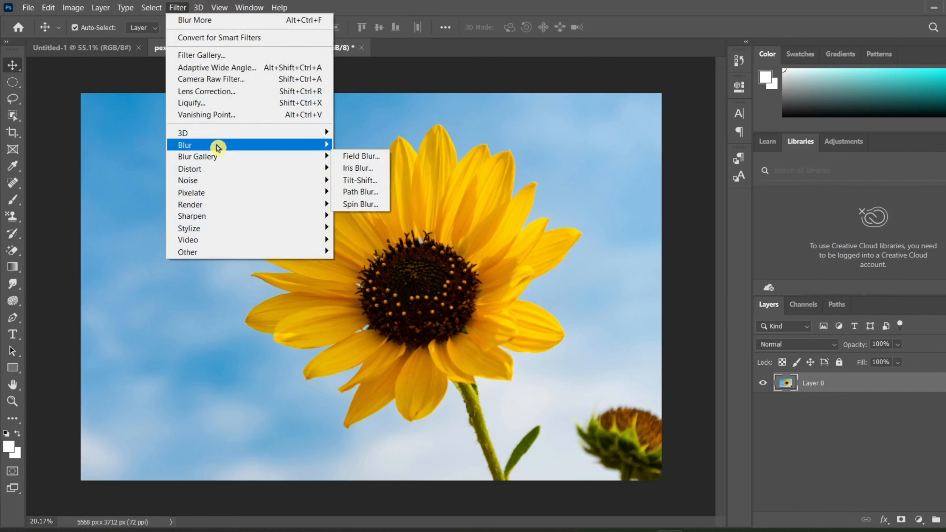
mouse_move(213, 146)
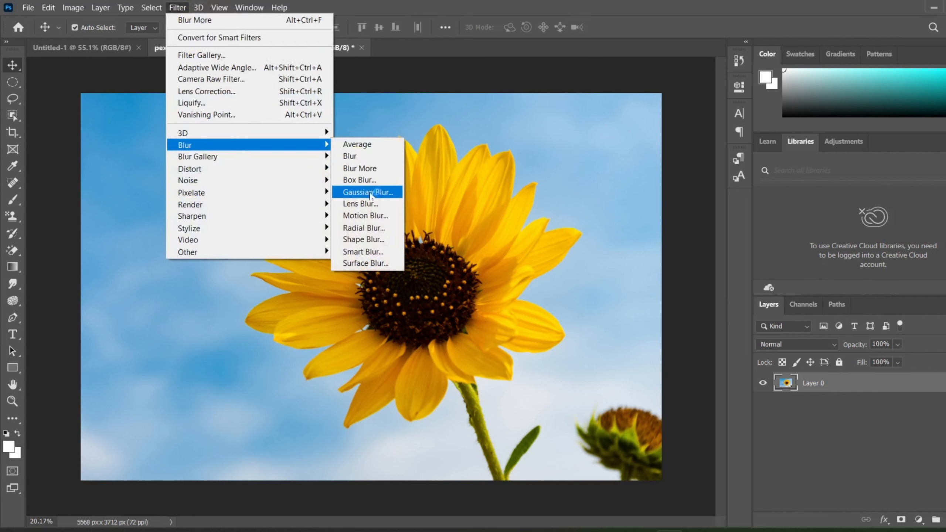
click(368, 204)
click(374, 195)
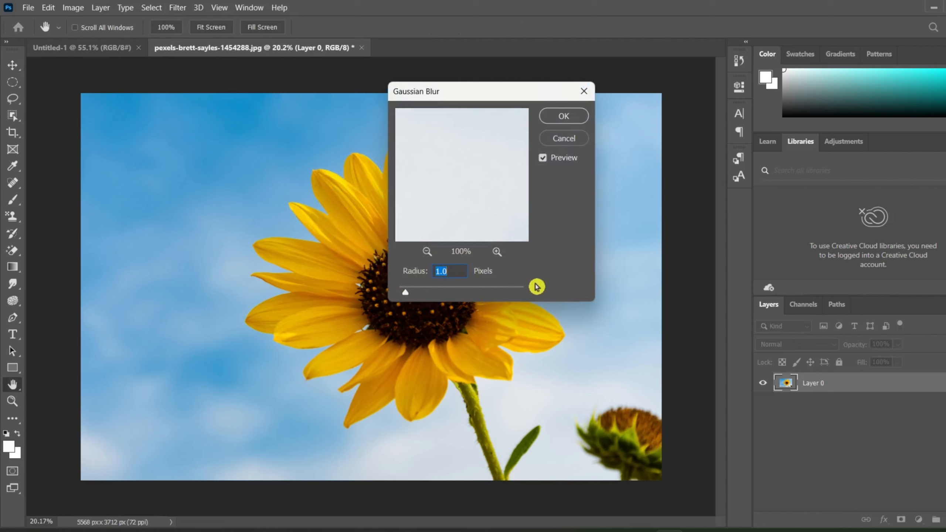
drag(441, 290, 354, 292)
drag(465, 94, 728, 97)
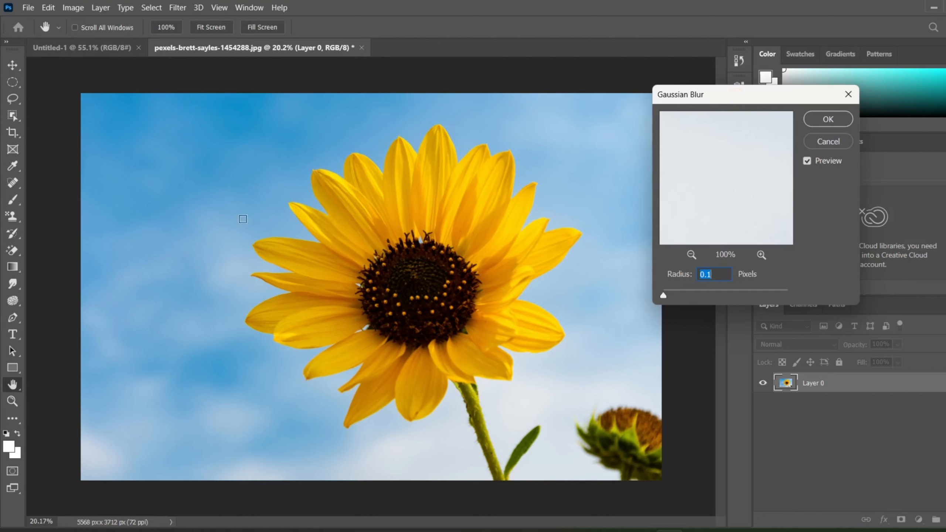
drag(704, 295, 792, 295)
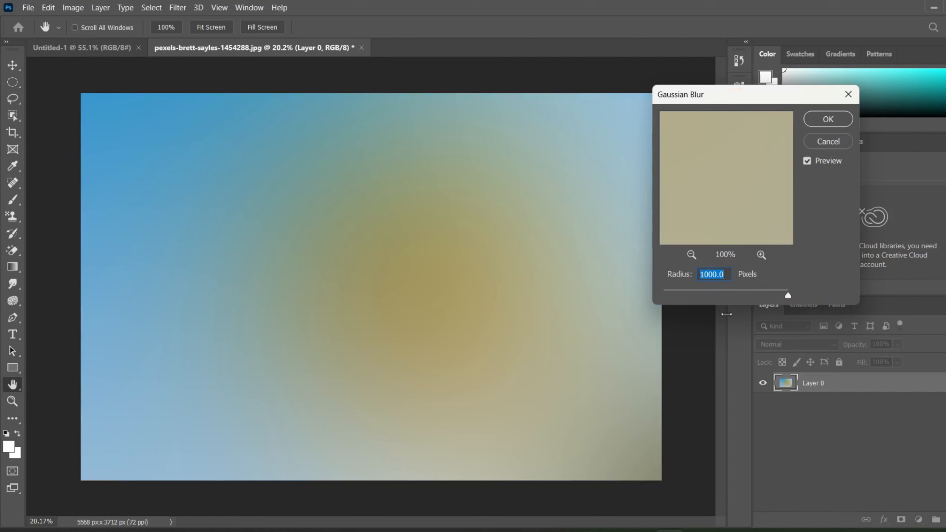
- Apply the Gaussian Blur with a radius of 118.7 pixels and undo it
drag(727, 291, 749, 297)
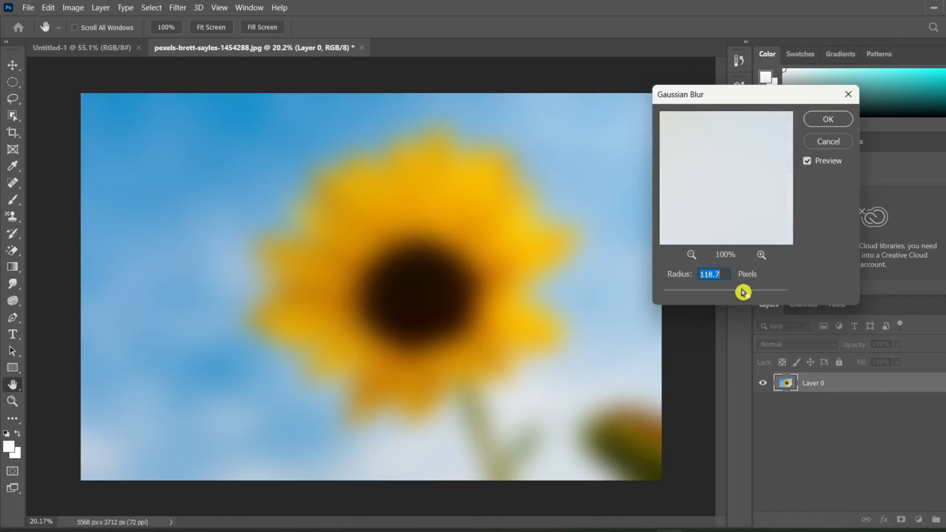
click(834, 119)
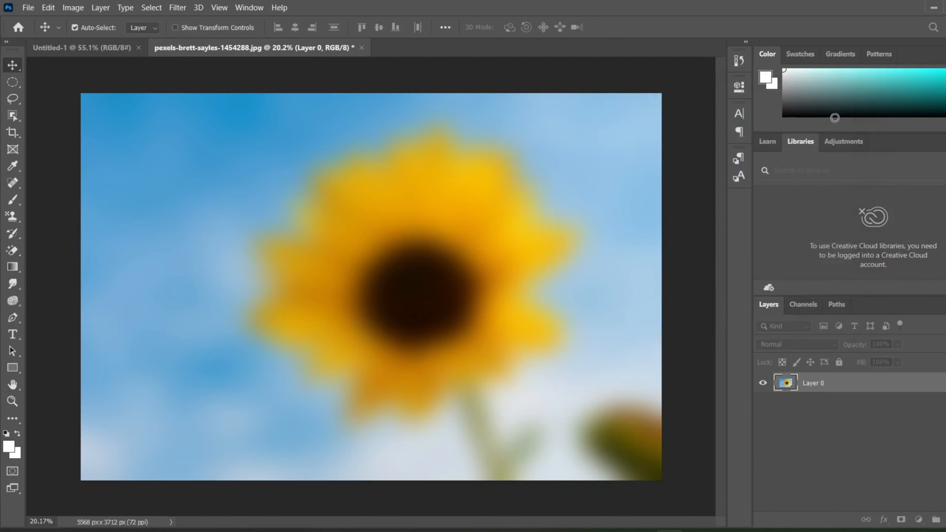
key(ctrl+z)
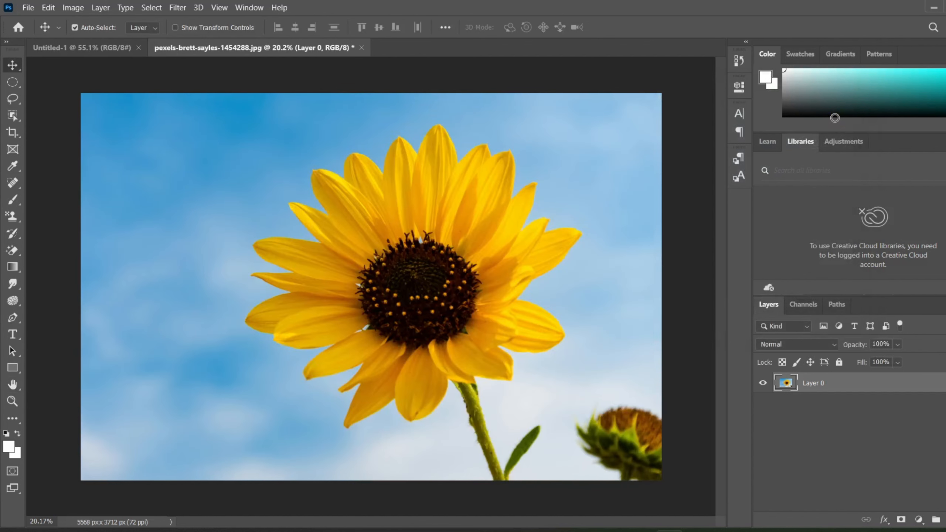
click(178, 6)
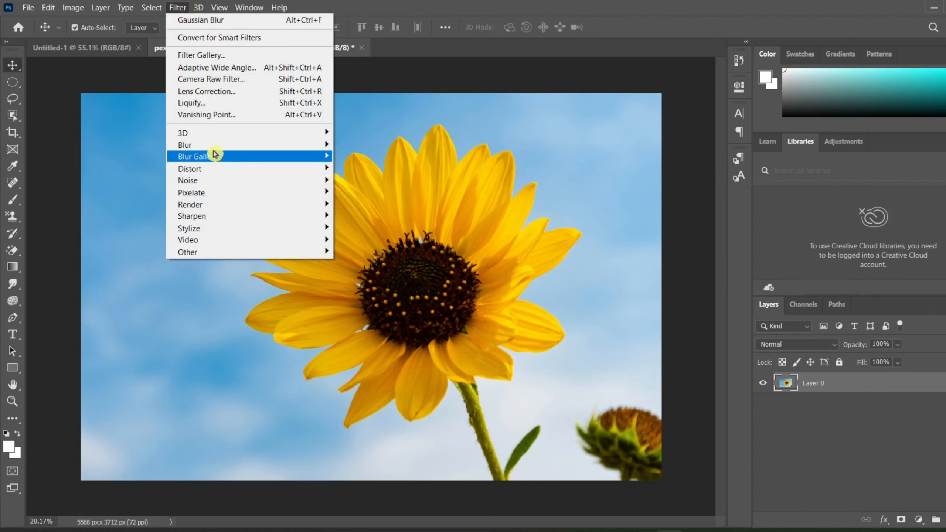
mouse_move(212, 148)
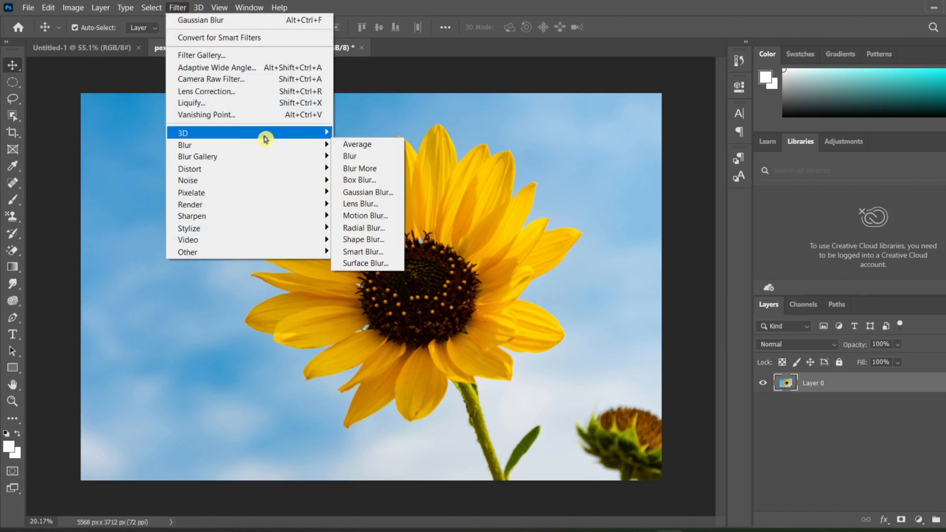
mouse_move(277, 138)
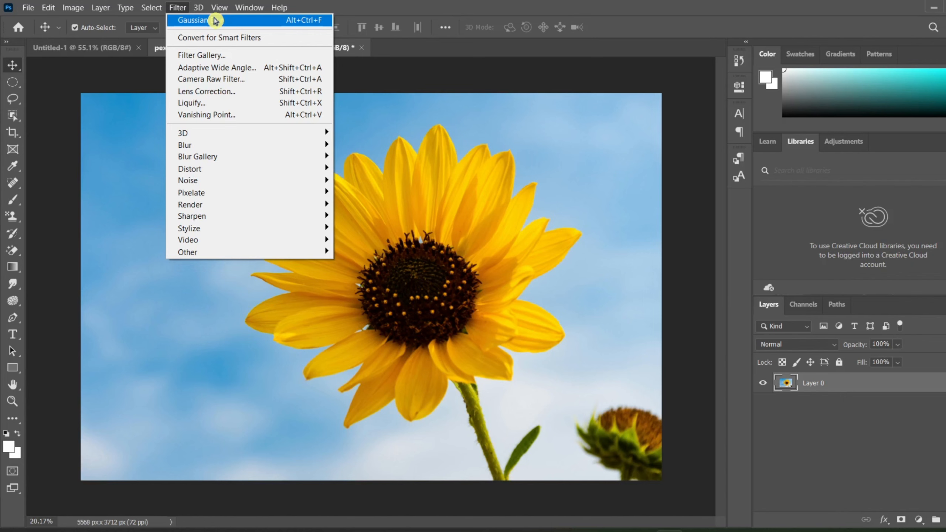
- Apply the Lens Blur filter to the sunflower layer without changing its settings
mouse_move(216, 147)
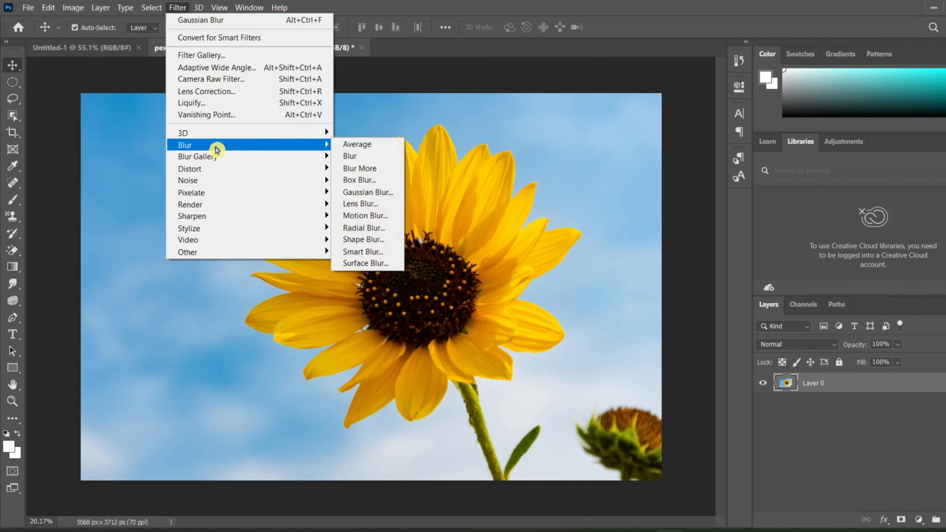
click(365, 208)
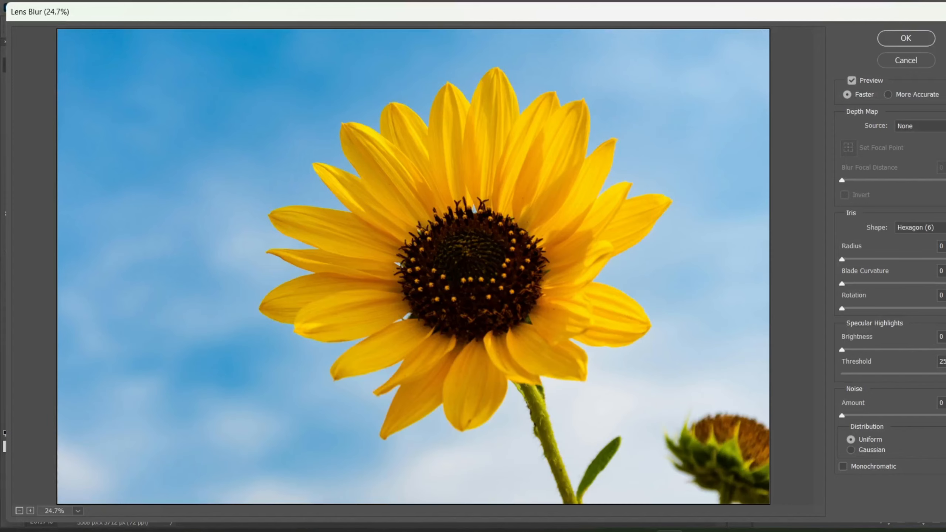
click(907, 37)
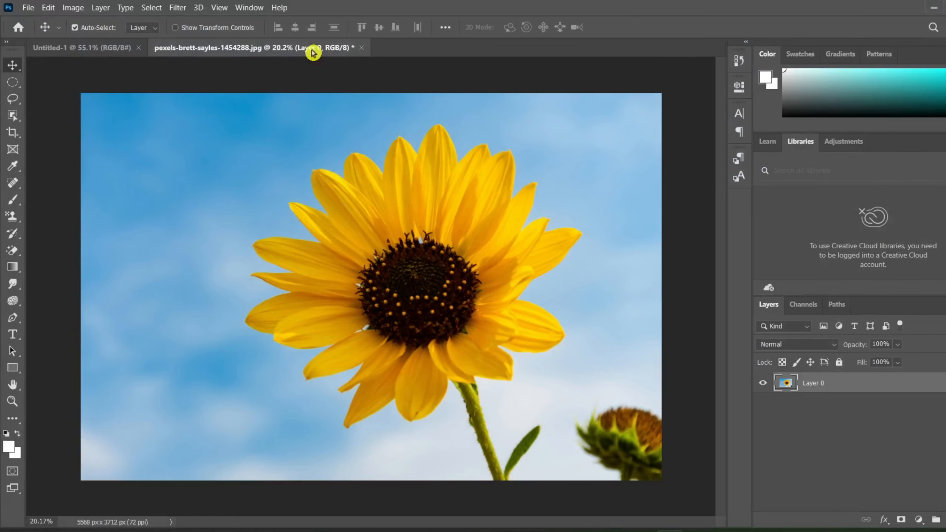
- Apply the basic Blur filter to the sunflower layer
click(178, 7)
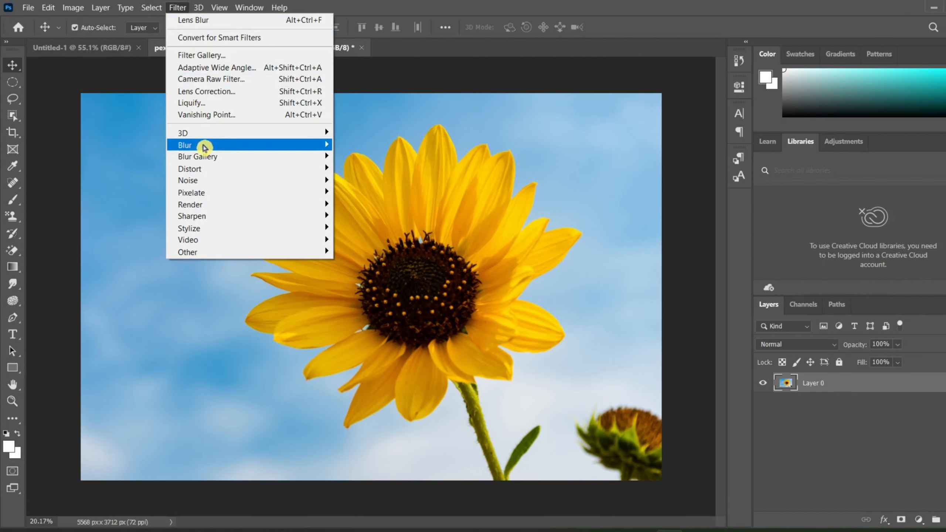
mouse_move(205, 146)
click(348, 154)
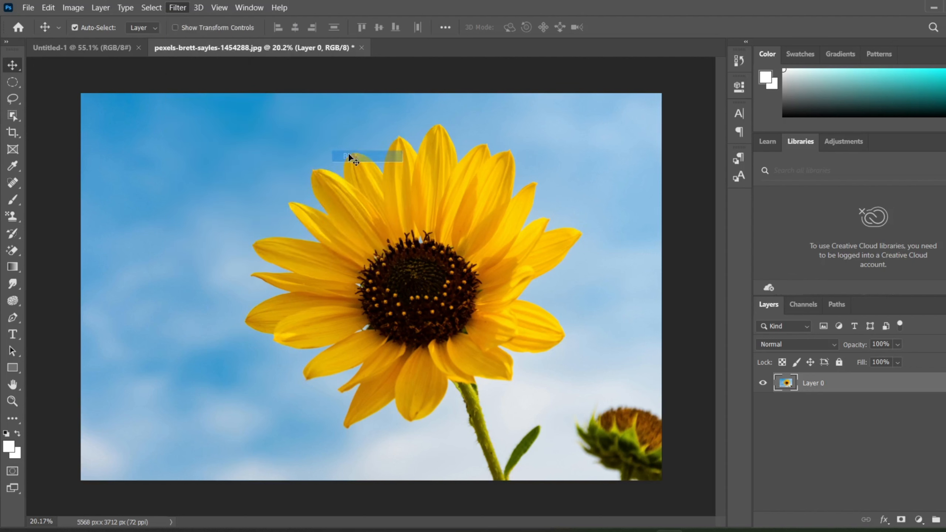
- Apply Gaussian Blur to the sunflower layer with a radius of 118.7 pixels
click(178, 7)
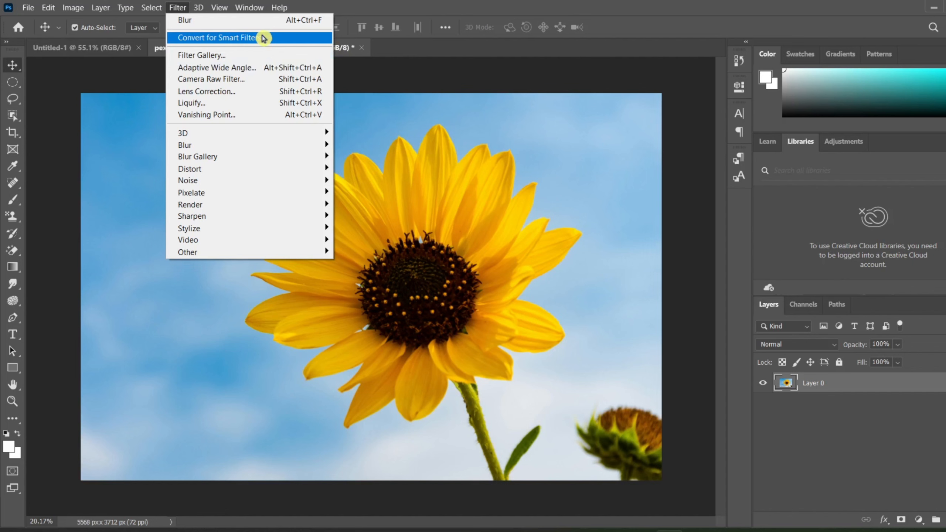
mouse_move(243, 144)
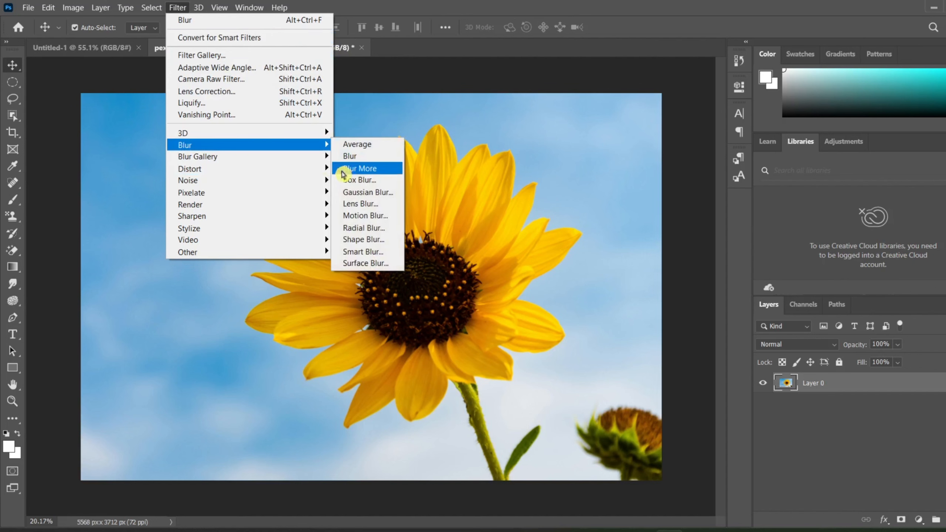
click(354, 192)
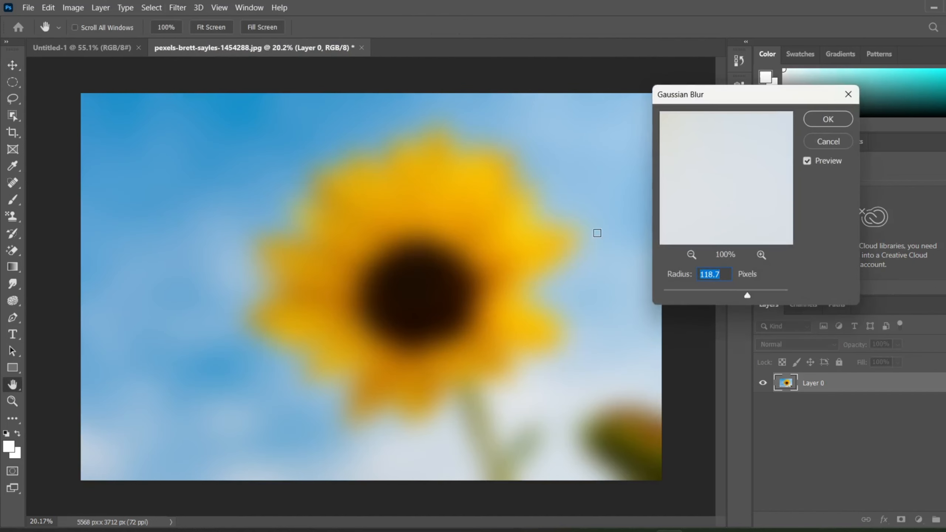
click(827, 120)
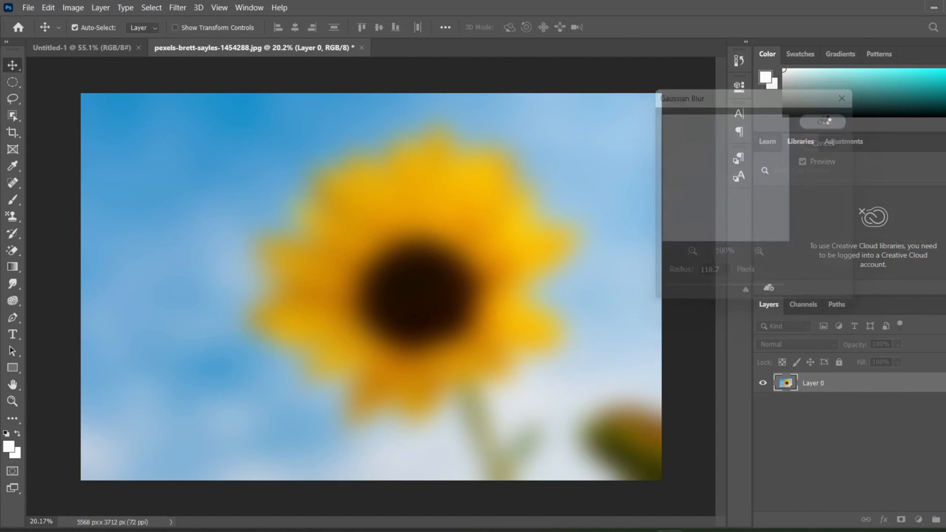
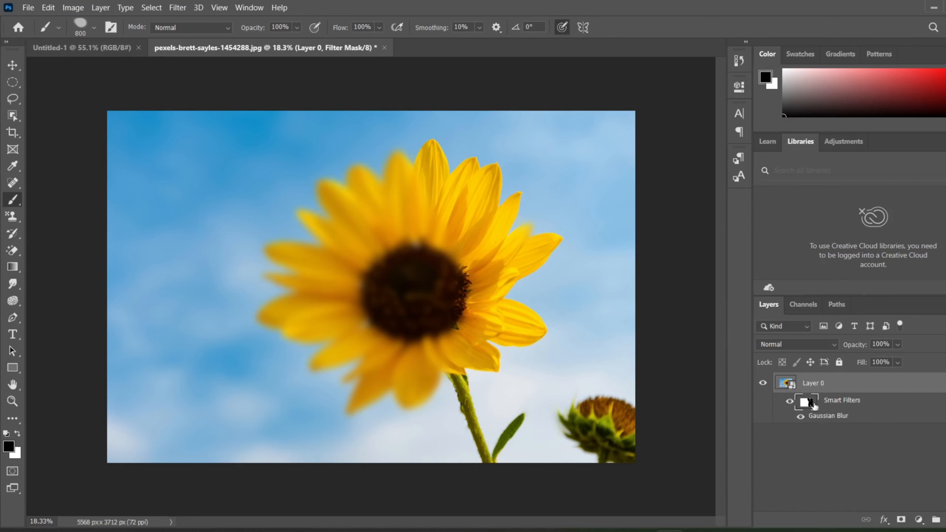
- Paint the Gaussian Blur filter mask white over its sharp areas, enlarging the brush to 1100 pixels, to blur the whole sunflower image again
click(19, 433)
drag(482, 376, 468, 421)
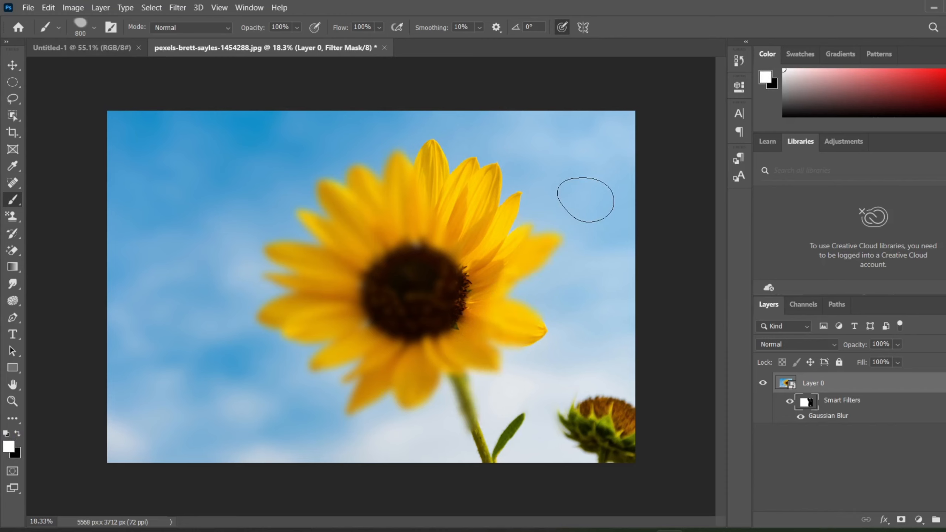
key(bracketright)
key(bracketright)
key(bracketright)
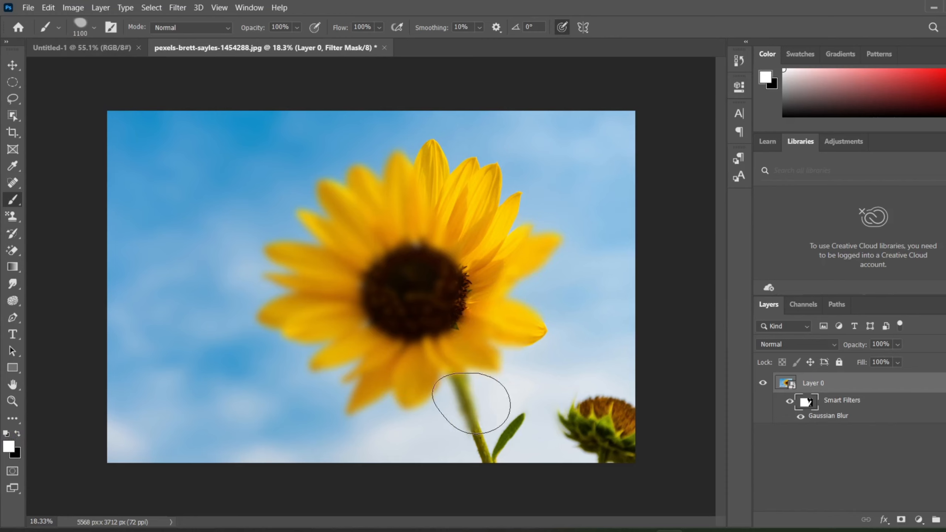
drag(468, 212, 474, 182)
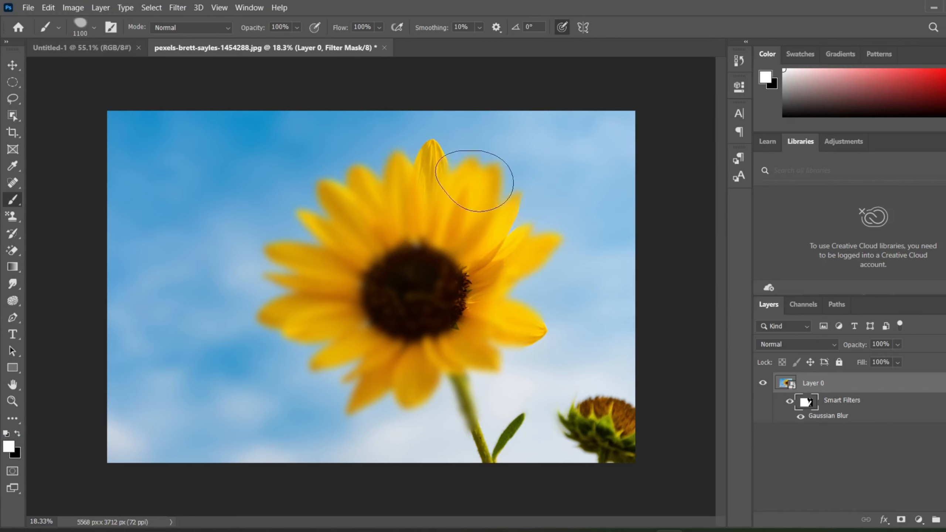
mouse_move(519, 350)
mouse_down()
mouse_move(593, 167)
mouse_move(473, 219)
mouse_move(434, 317)
mouse_move(679, 373)
mouse_move(566, 231)
mouse_move(741, 53)
mouse_up()
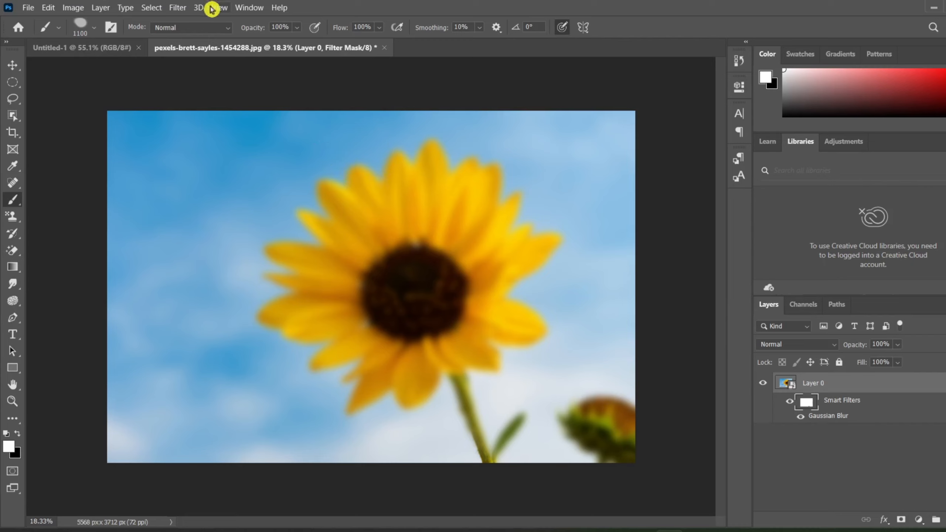
click(178, 8)
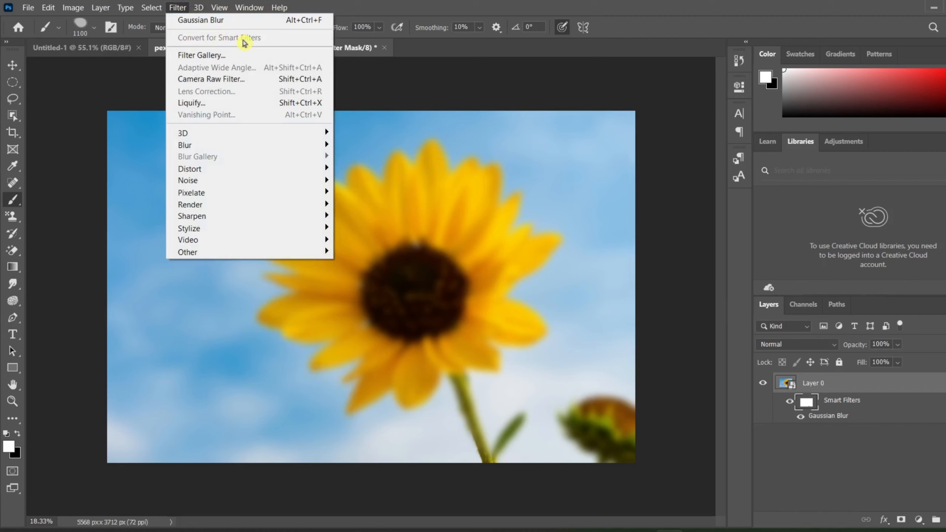
click(362, 85)
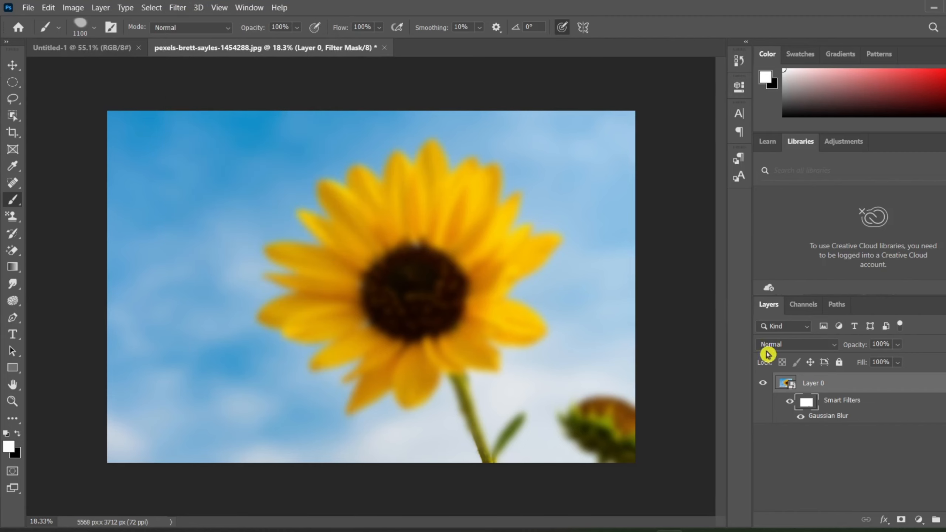
right_click(779, 384)
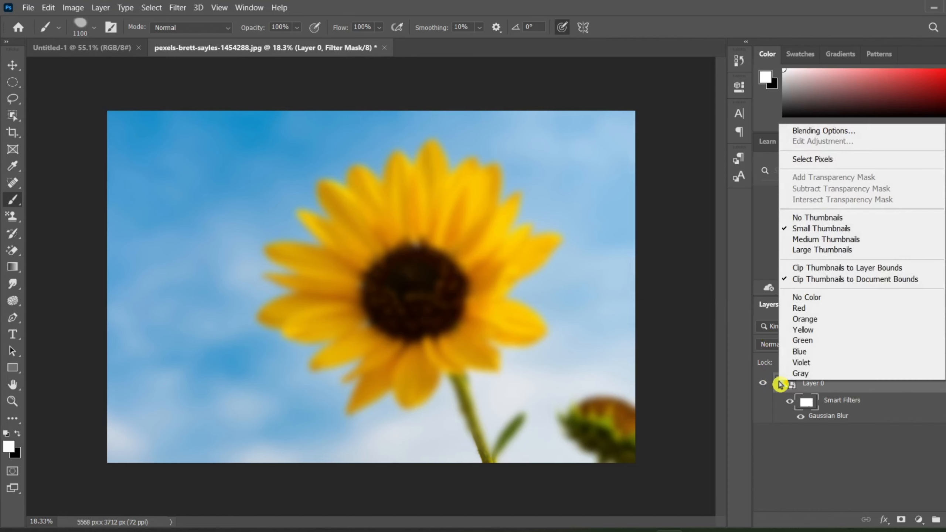
click(677, 251)
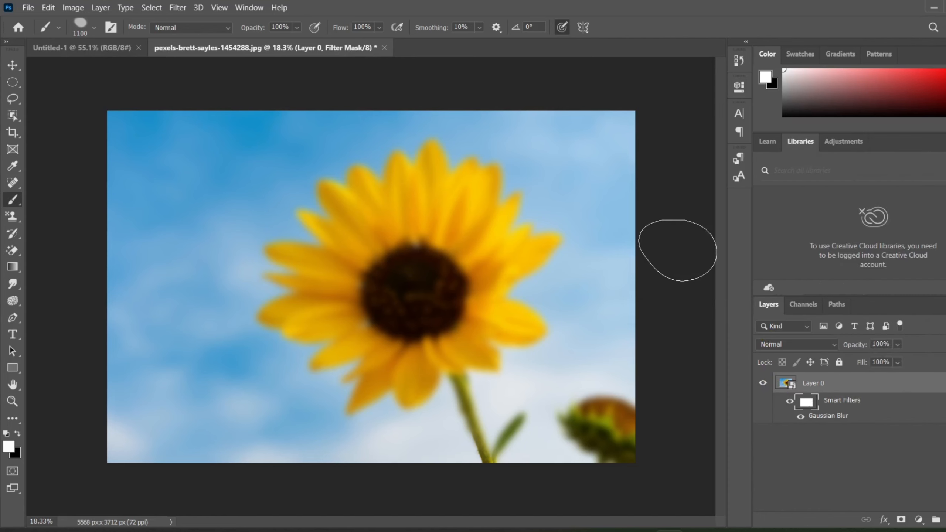
- Open model 2 jpeg.jpg from Downloads and convert its unlocked background layer to a Smart Object
key(ctrl+o)
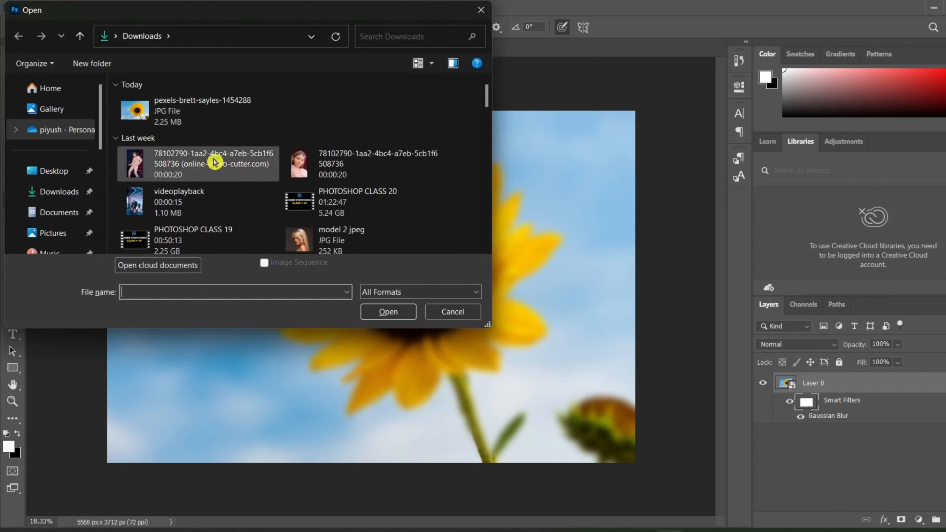
double_click(310, 238)
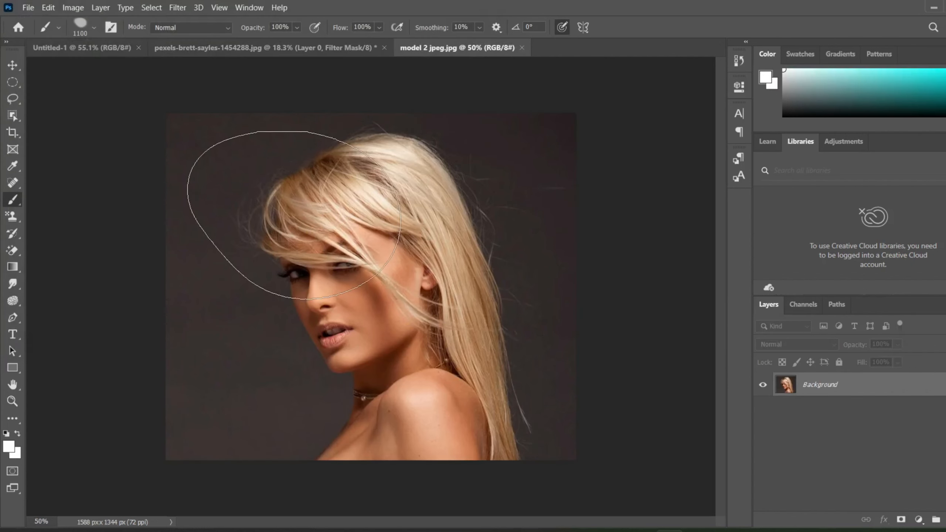
double_click(829, 387)
click(601, 155)
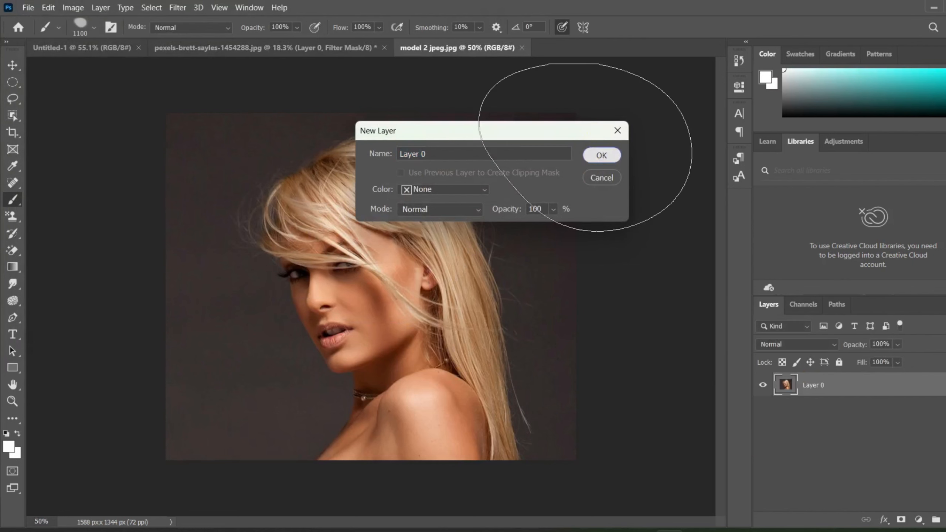
right_click(813, 384)
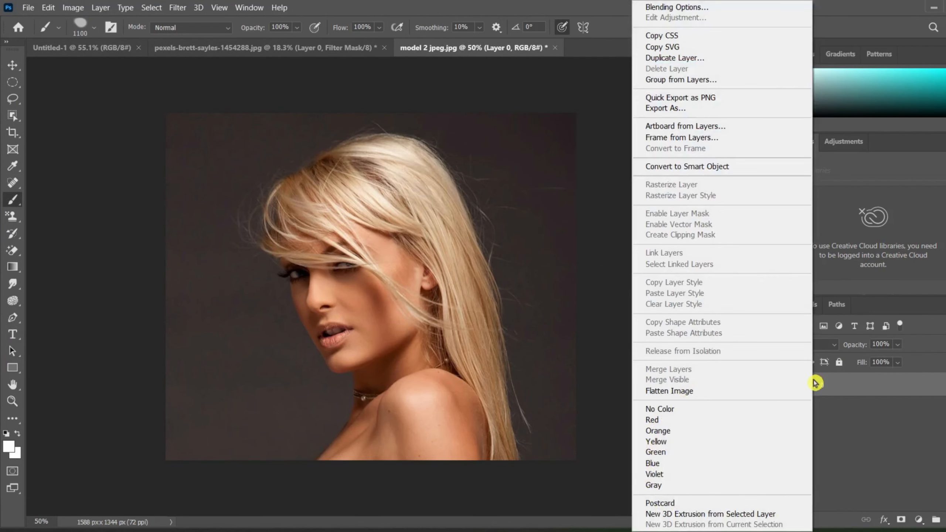
click(700, 168)
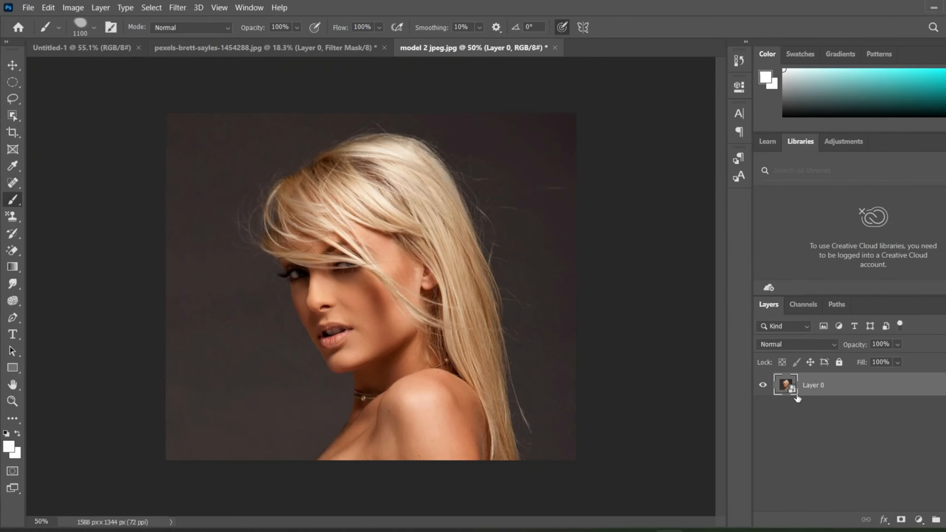
- In the sunflower document, paint black over the flower on the Gaussian Blur filter mask and reset the mask to white
click(332, 49)
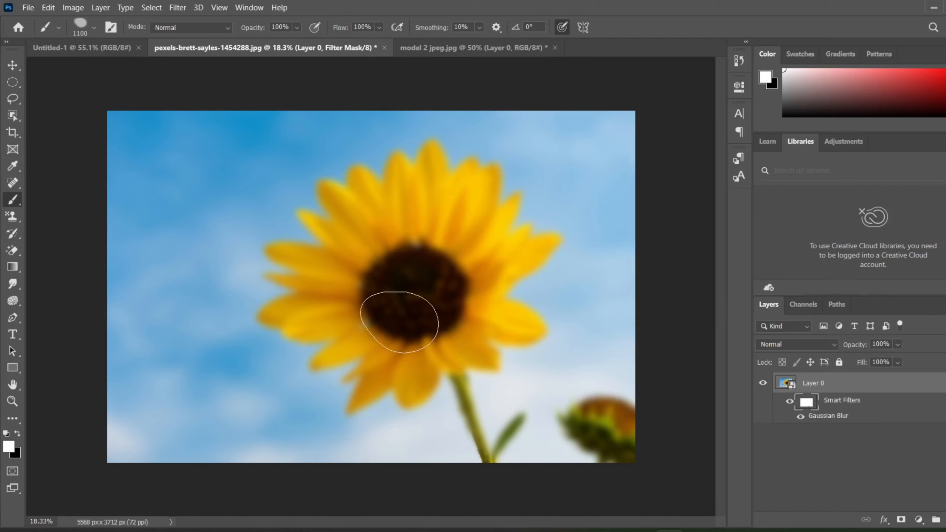
click(17, 433)
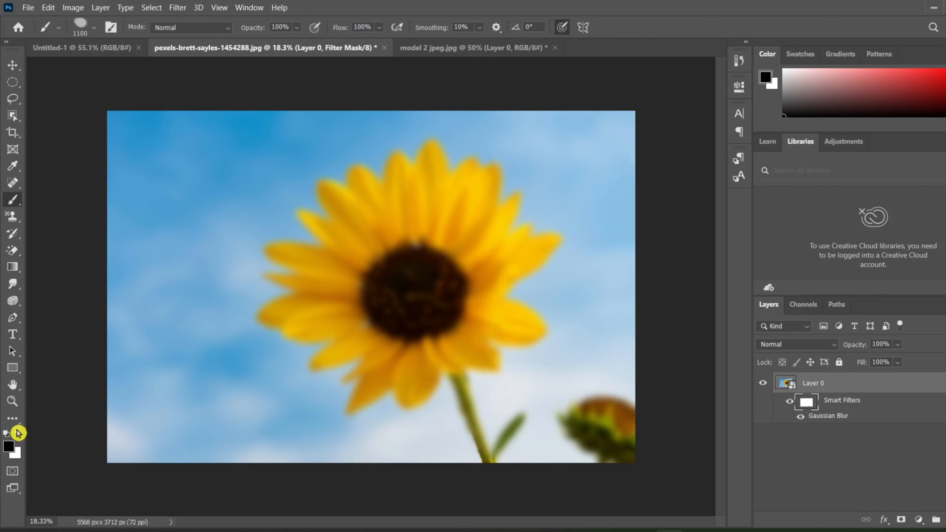
mouse_move(406, 264)
mouse_down()
mouse_move(401, 312)
mouse_move(313, 244)
mouse_move(311, 292)
mouse_move(352, 402)
mouse_up()
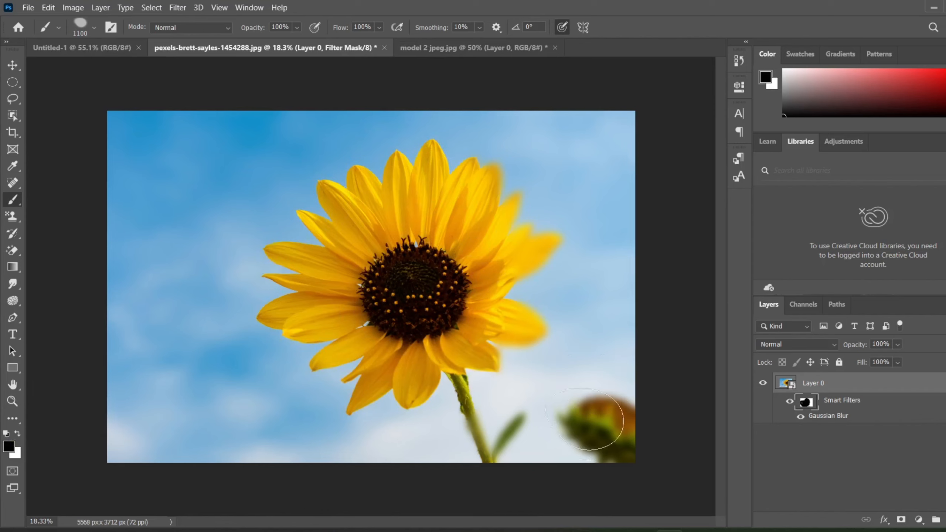
key(ctrl+BackSpace)
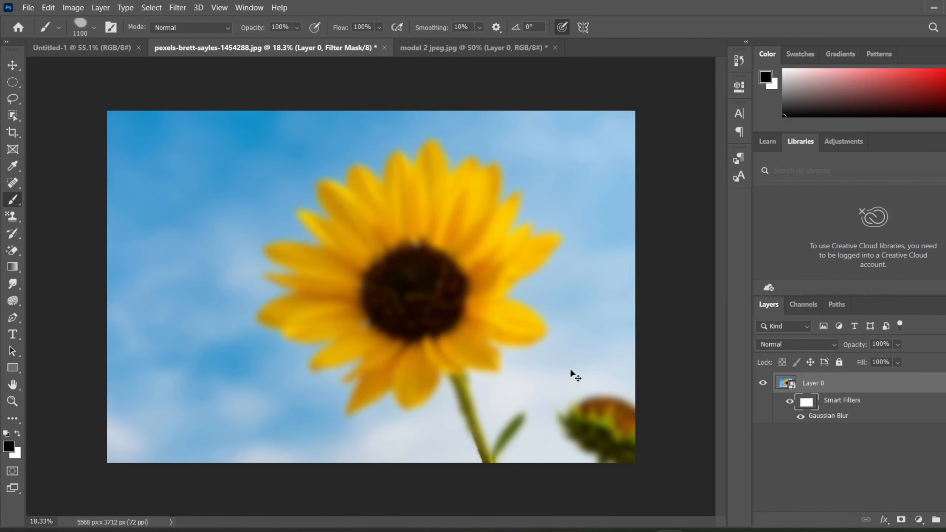
- Undo the sunflower edits back to the unblurred regular Layer 0, before the Smart Object conversion and Gaussian Blur
key(ctrl+z)
key(ctrl+z)
key(ctrl+z)
key(ctrl+z)
key(ctrl+z)
key(ctrl+z)
key(ctrl+z)
key(ctrl+z)
key(ctrl+z)
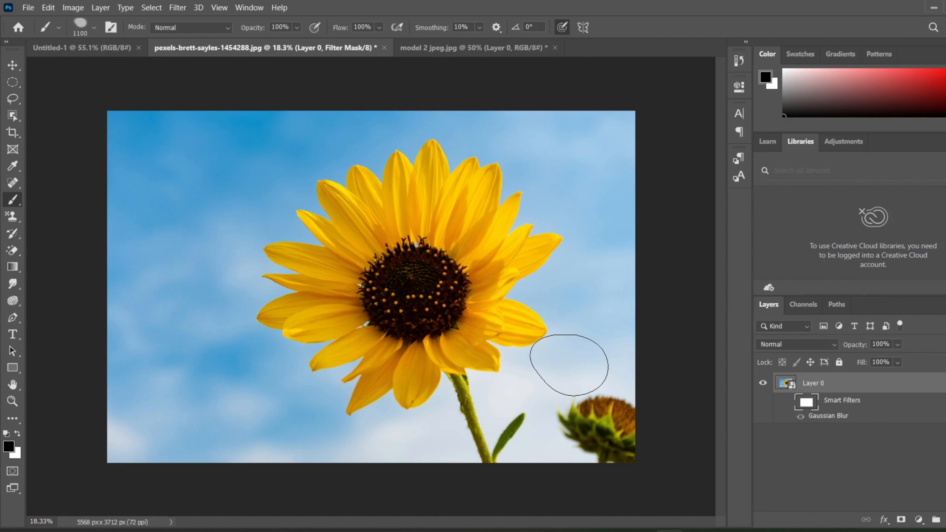
key(ctrl+shift+z)
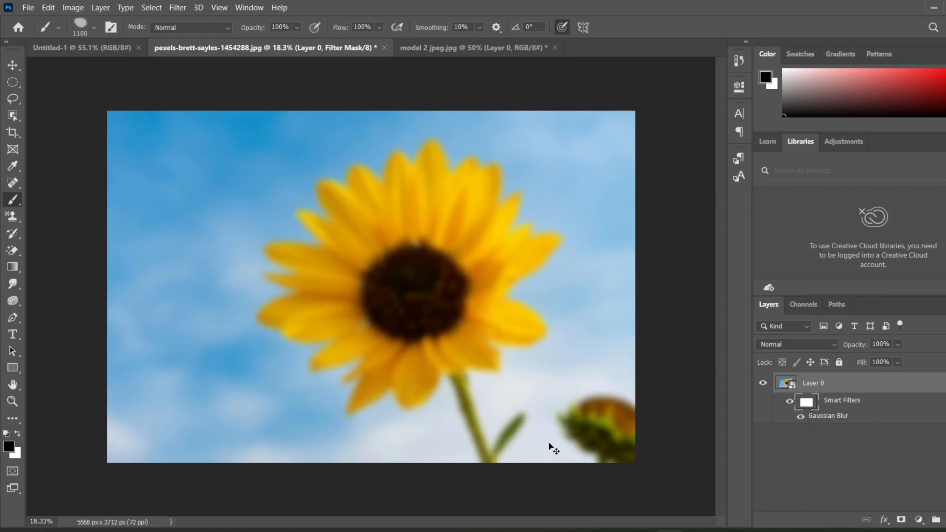
key(ctrl+z)
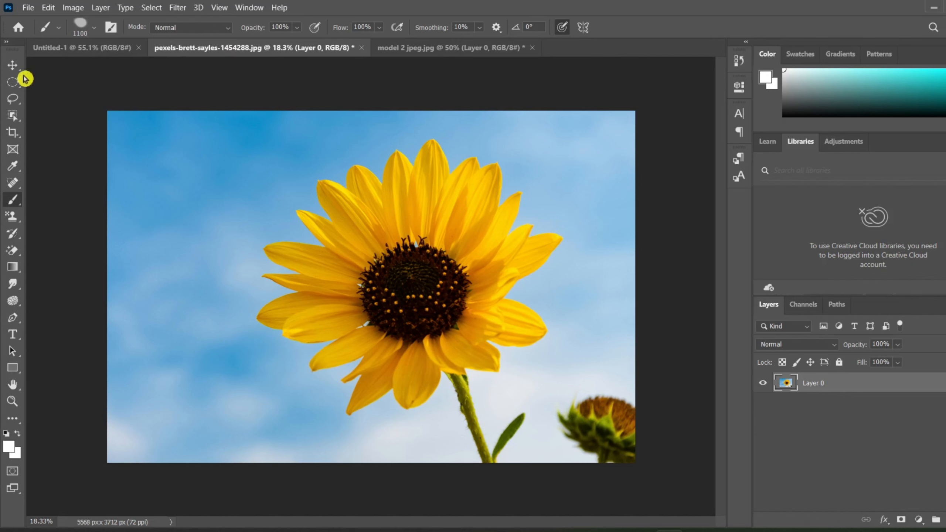
- Switch to the Move tool, open the Filter Gallery for the sunflower layer and reduce its preview zoom to 25%
click(13, 70)
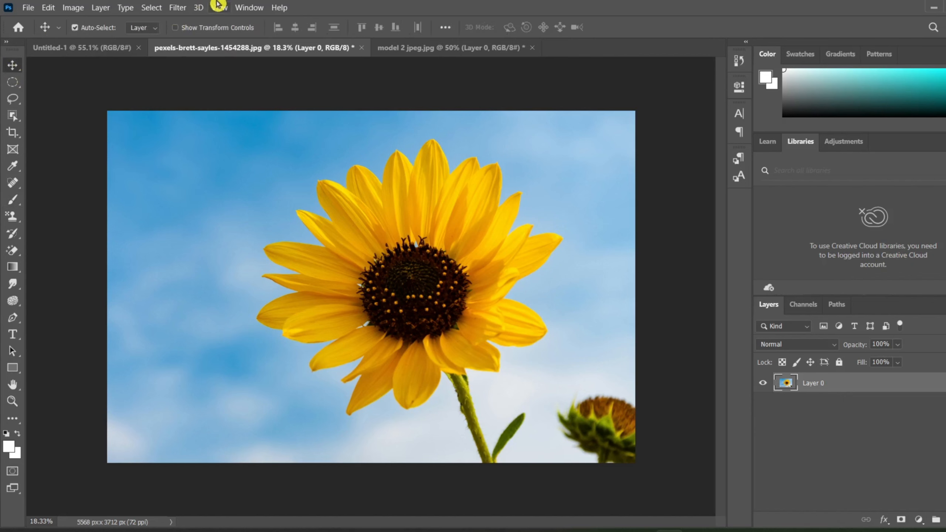
click(175, 9)
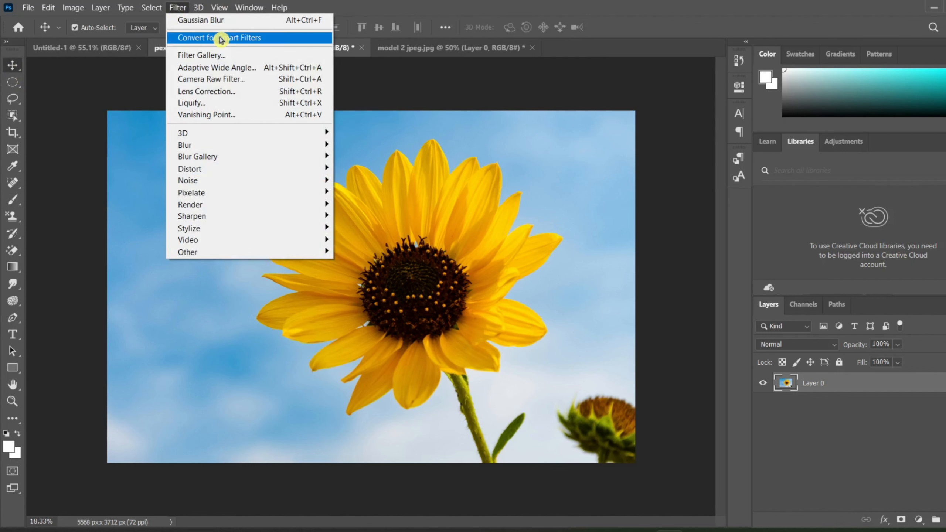
click(212, 58)
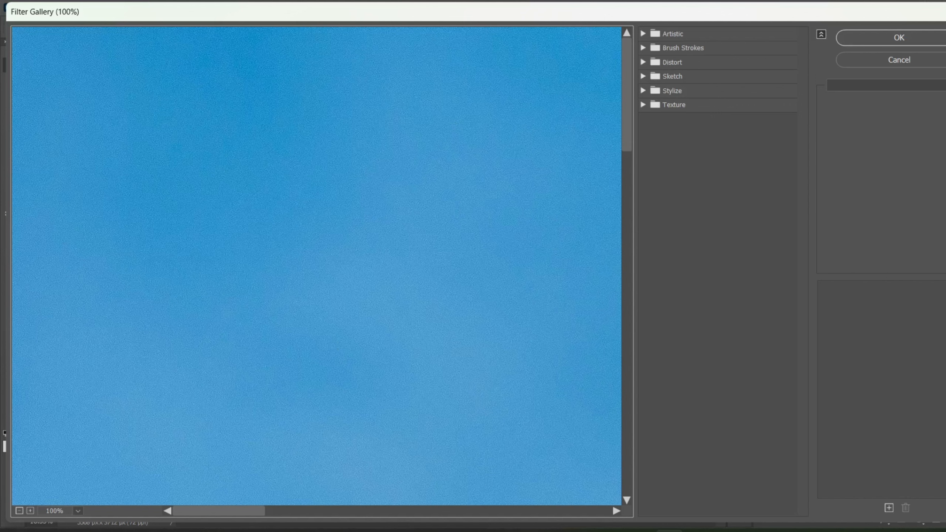
click(19, 511)
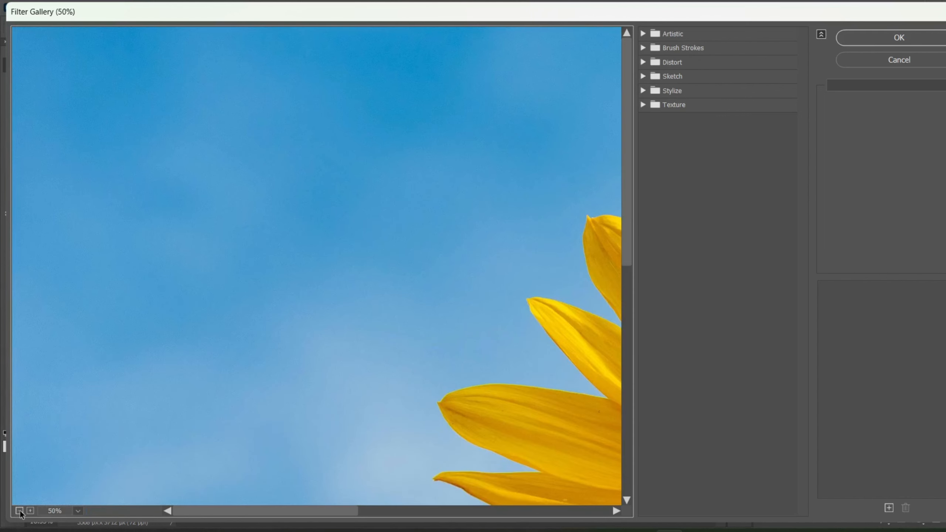
click(19, 511)
click(19, 511)
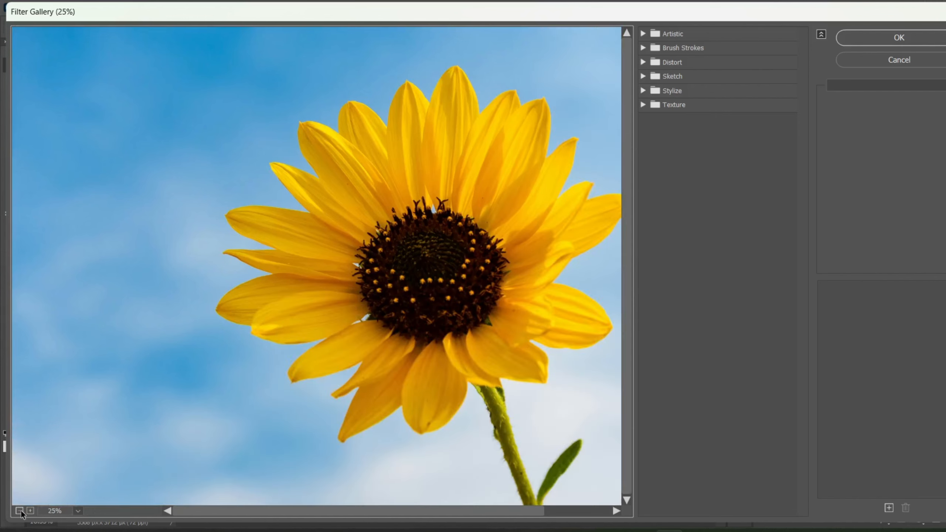
- Preview the Artistic Colored Pencil filter on the whole sunflower image with pencil width 7 and stroke pressure 12
click(19, 511)
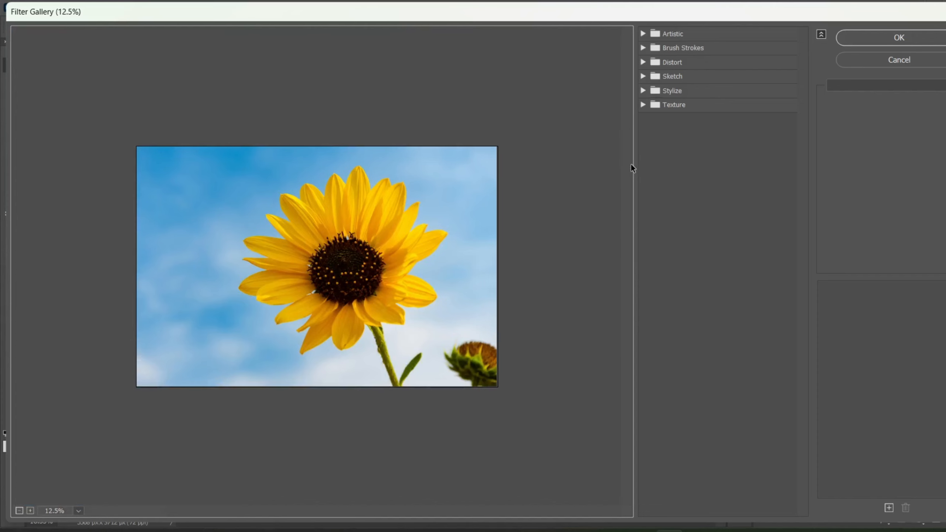
click(712, 21)
click(643, 33)
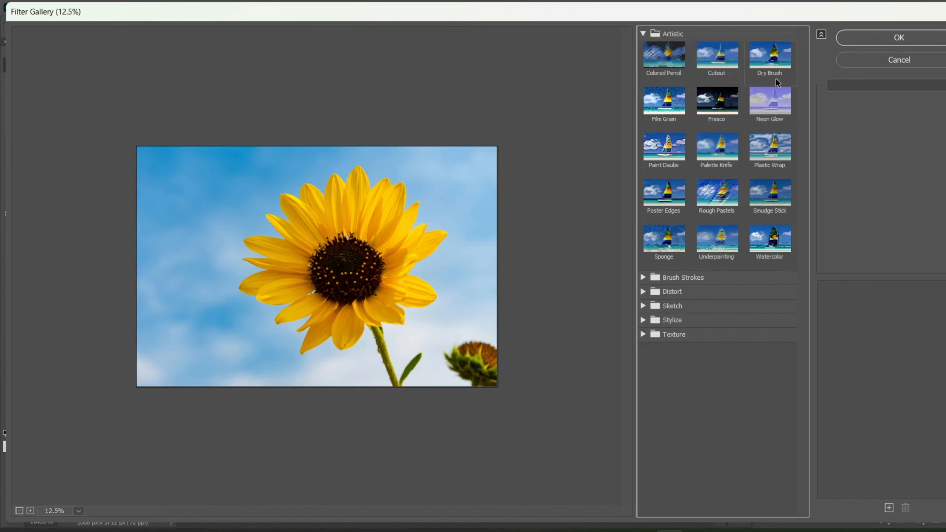
click(661, 57)
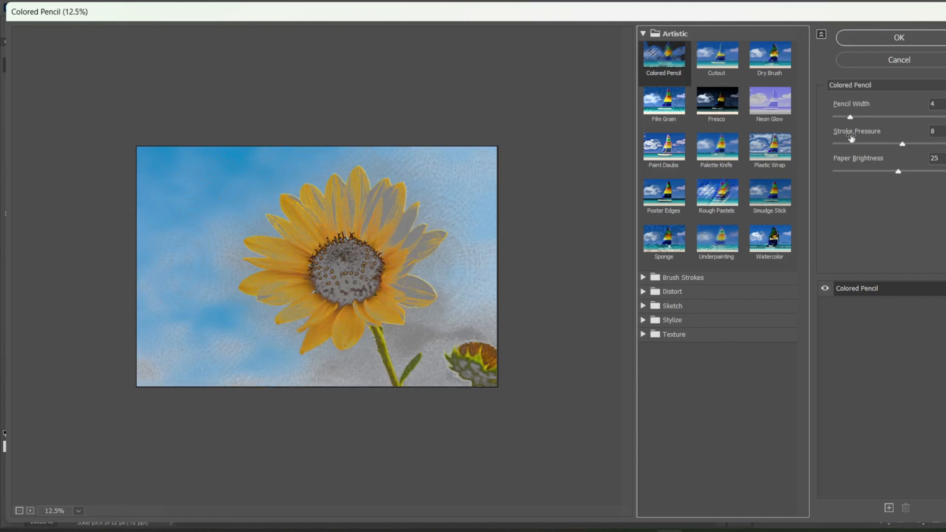
click(867, 117)
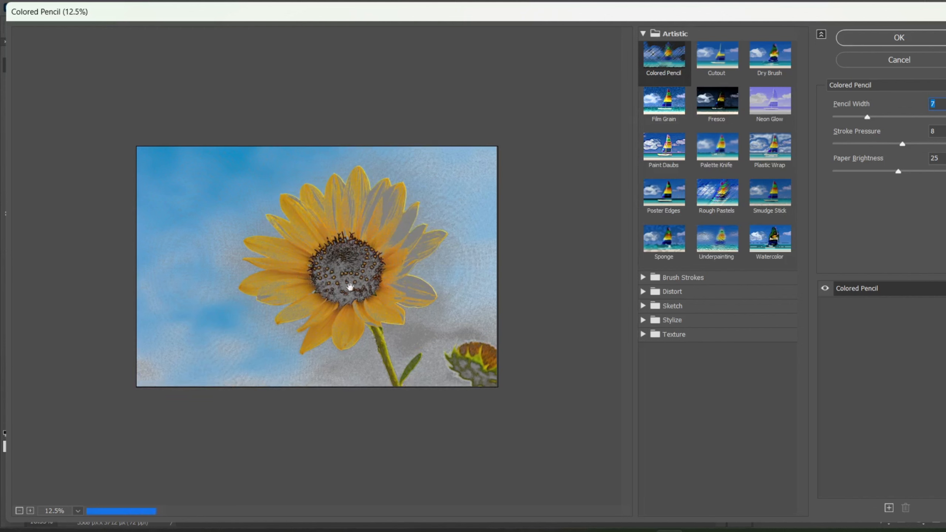
drag(907, 146, 934, 145)
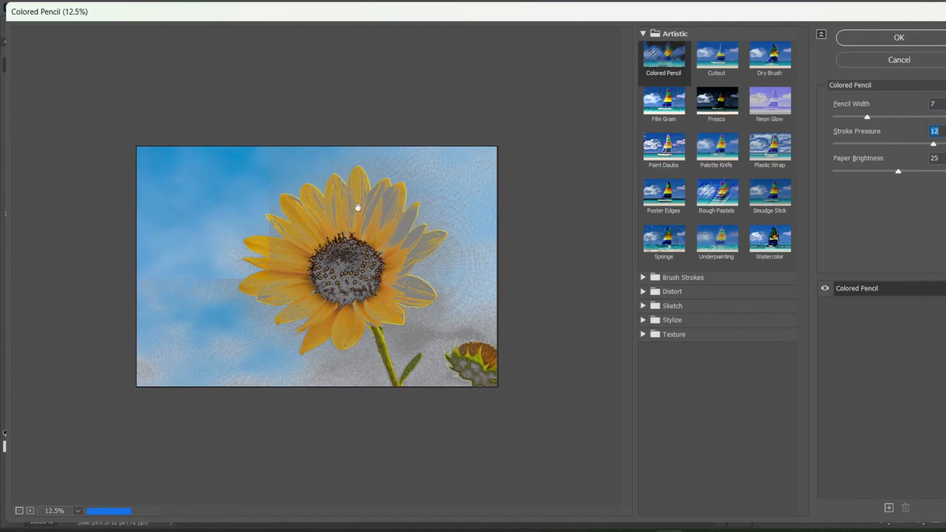
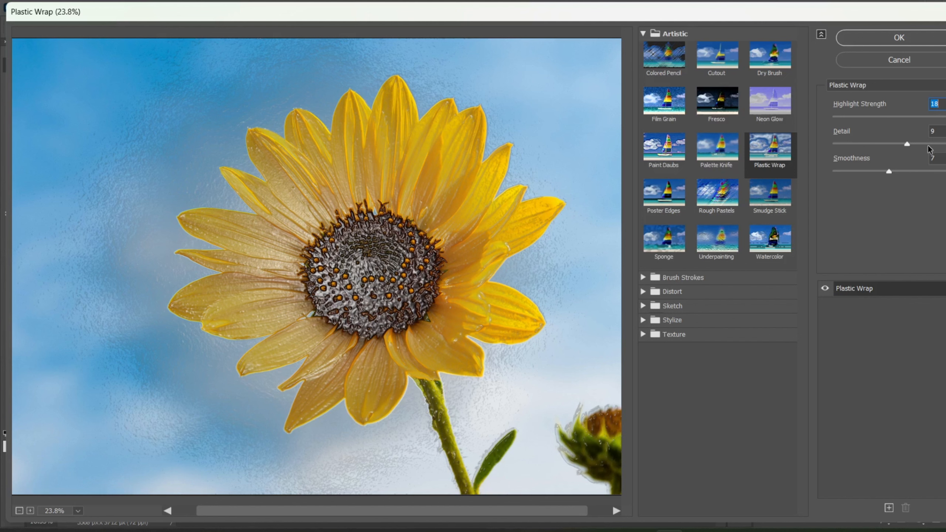
- Compare Plastic Wrap detail at 13 and 2, return it to 13, and try smoothness at 14 and 2
drag(929, 146, 940, 145)
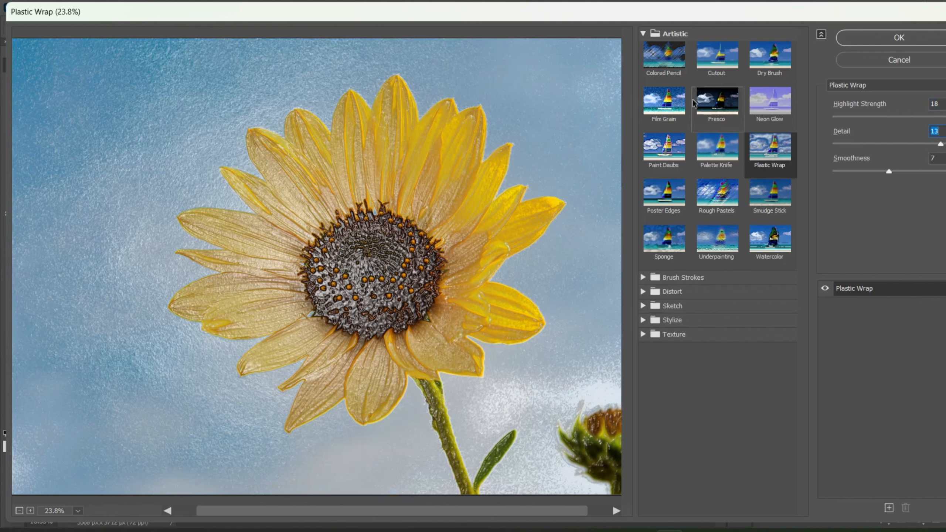
click(843, 144)
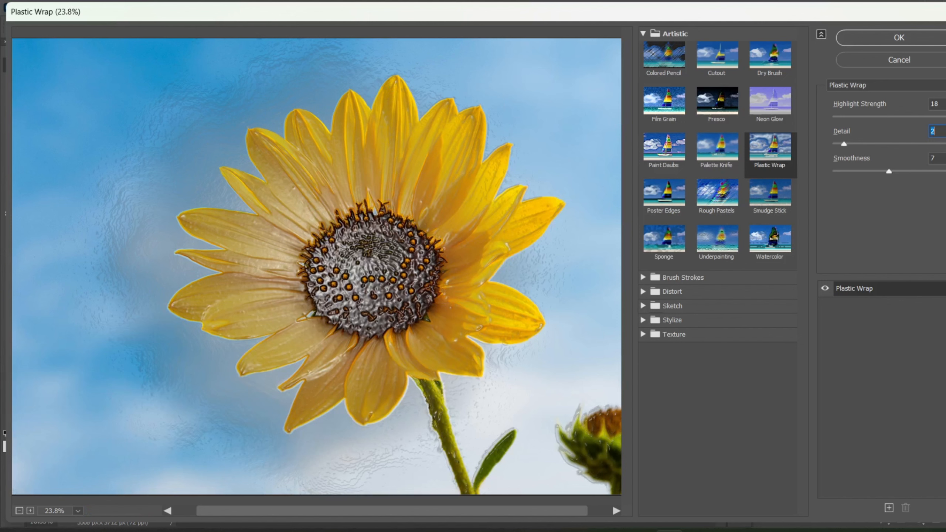
click(944, 145)
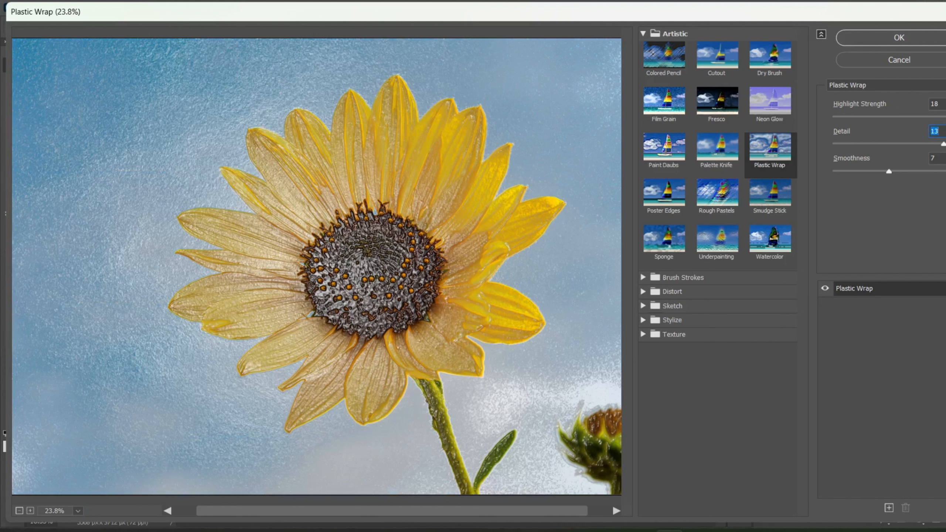
click(945, 171)
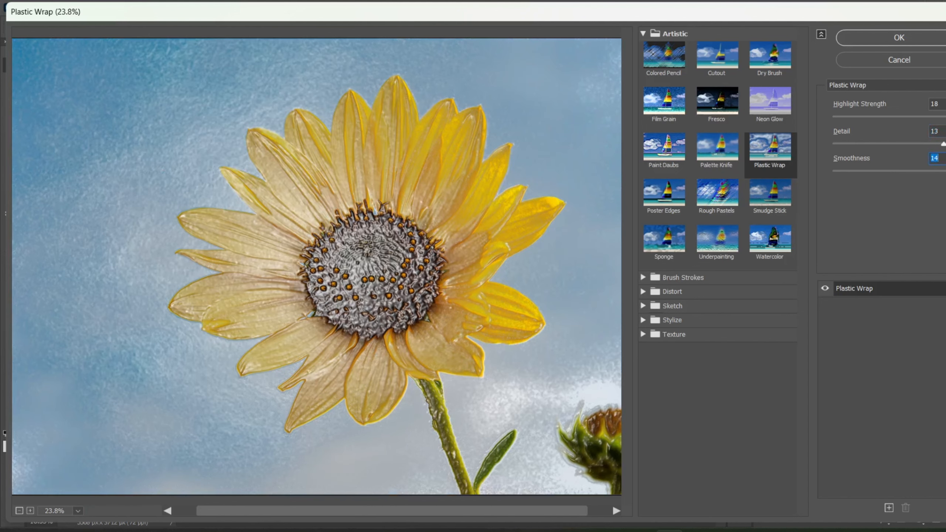
click(839, 172)
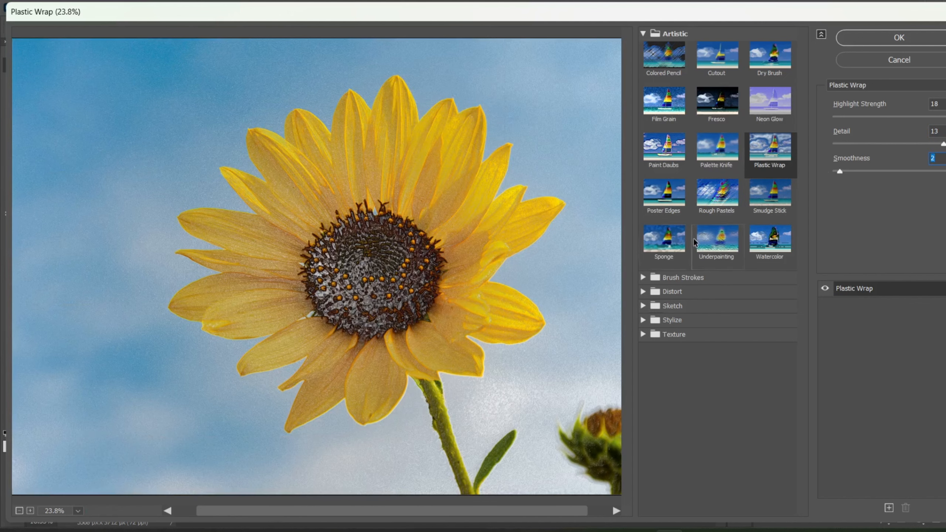
- Preview the Artistic Watercolor filter on the sunflower and examine it at different magnifications
click(761, 241)
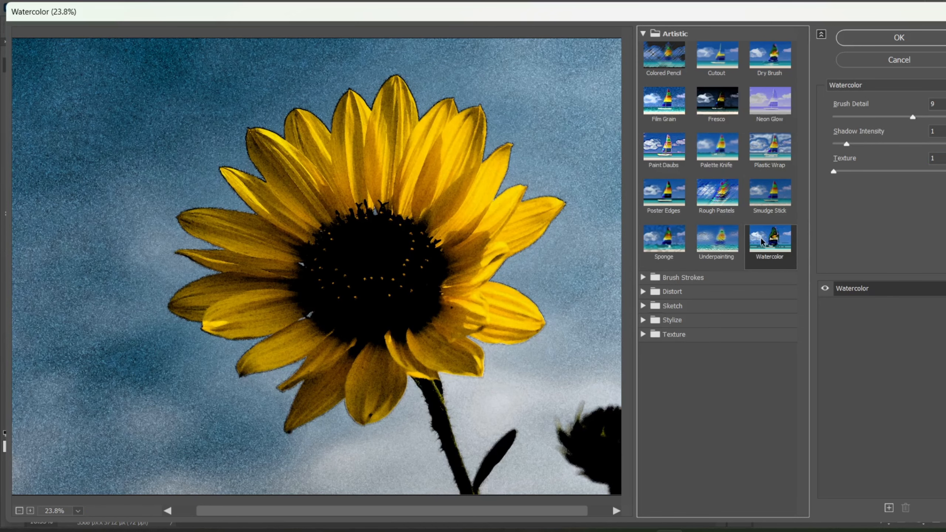
scroll(415, 257, down, 3)
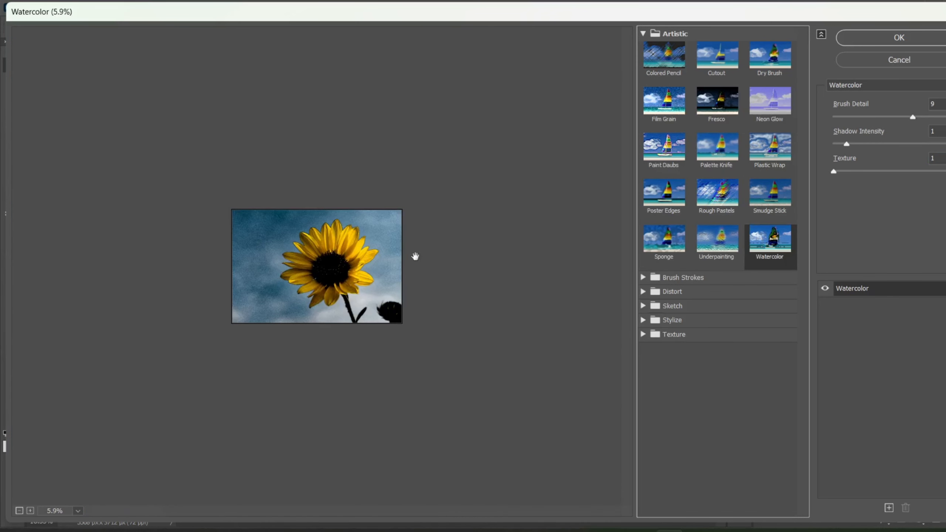
scroll(316, 263, up, 1)
scroll(316, 264, up, 2)
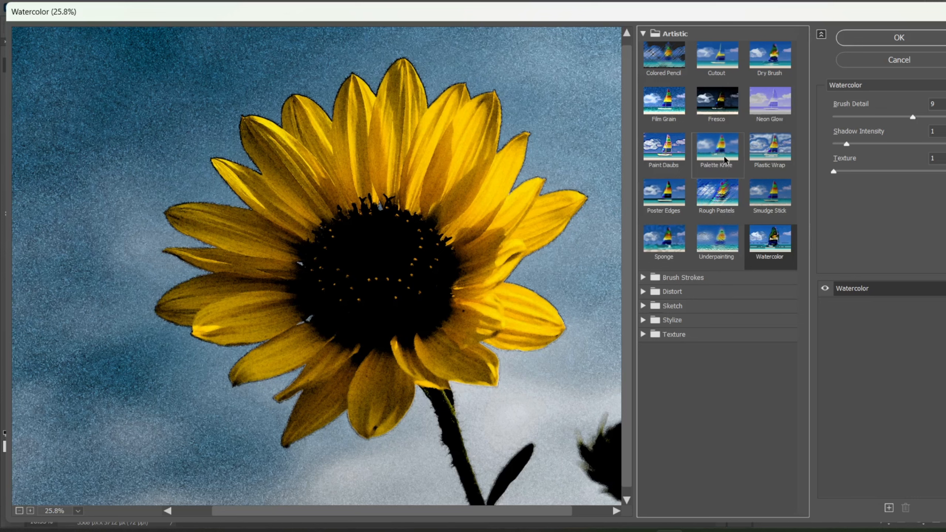
- Preview the Fresco and Dry Brush filters, and try the Sponge filter with a brush size of 7
click(729, 112)
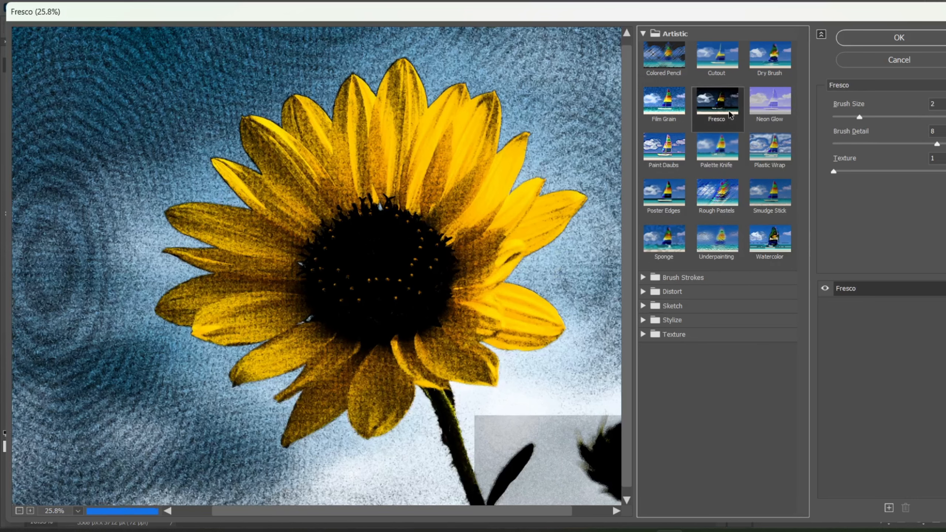
click(772, 51)
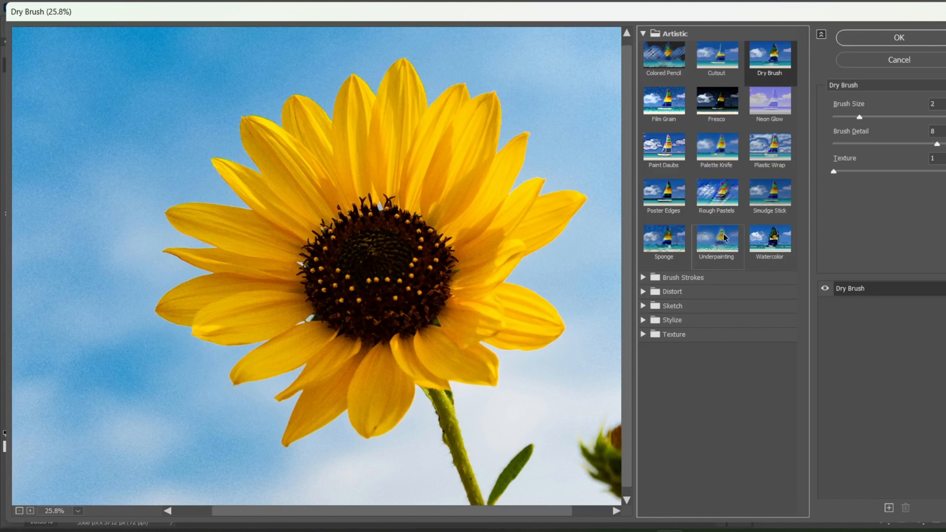
click(674, 242)
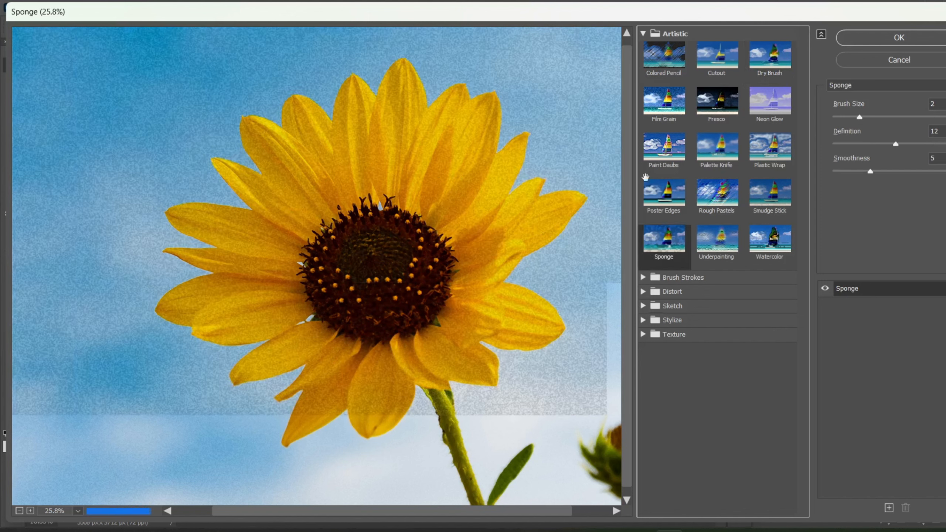
drag(859, 117, 925, 116)
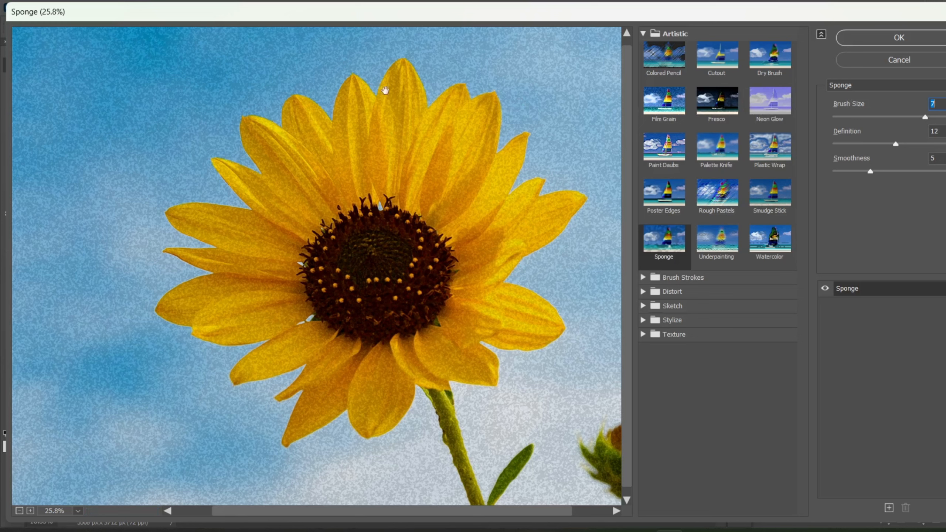
- Preview the Sumi-e filter from the Brush Strokes category on the sunflower and toggle its visibility to compare
click(643, 277)
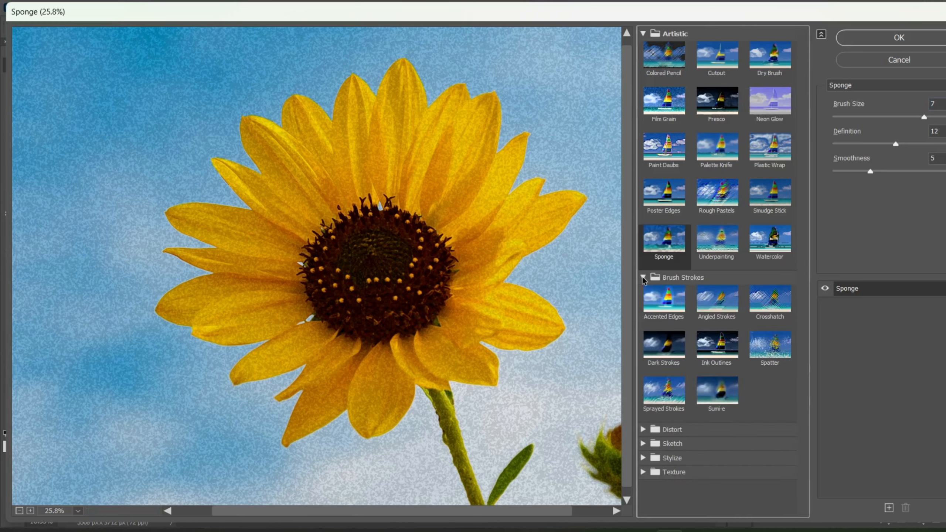
click(642, 35)
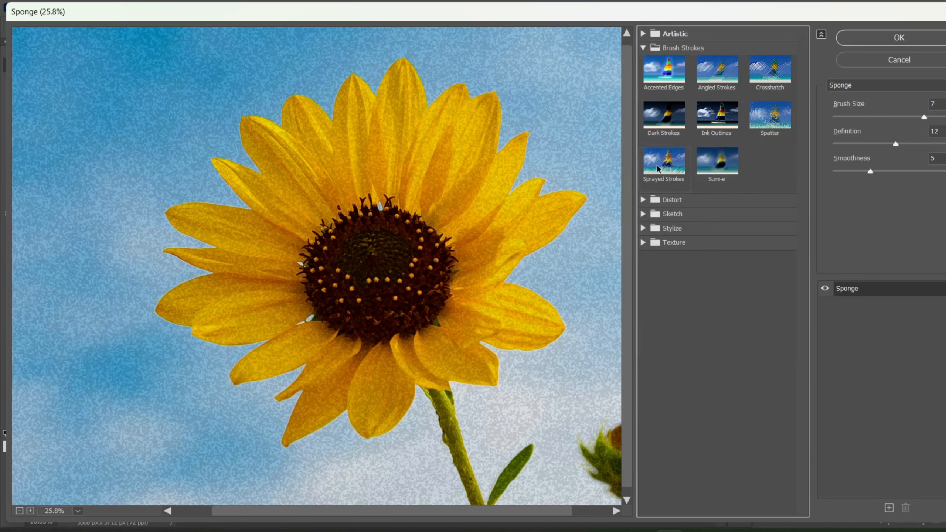
click(712, 175)
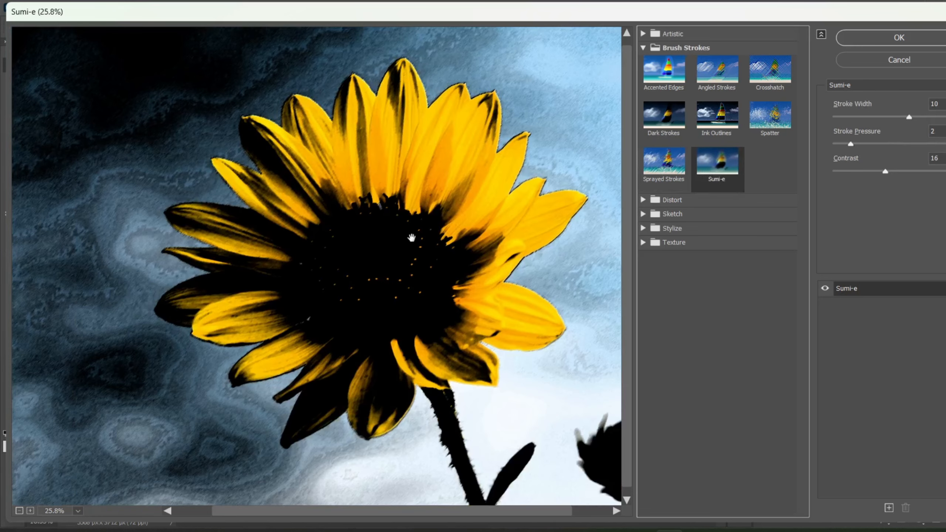
key(ctrl+minus)
key(ctrl+0)
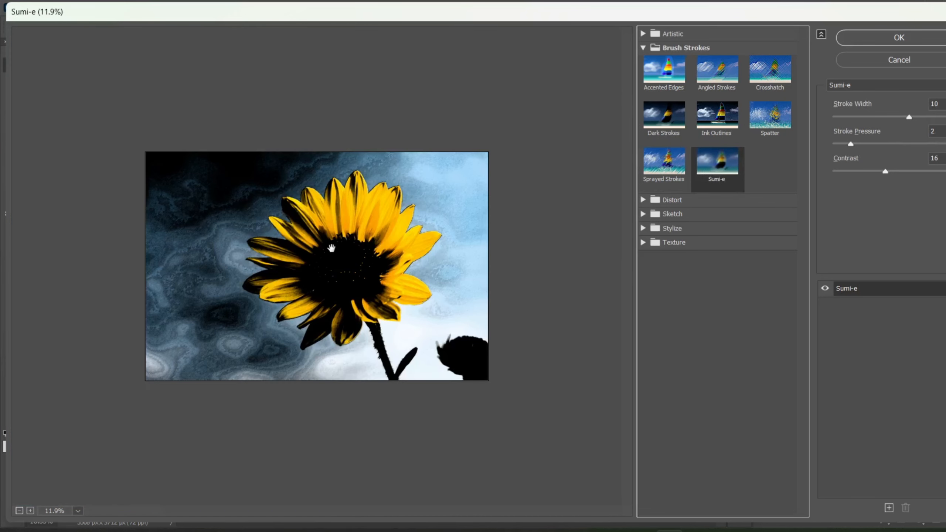
key(ctrl+plus)
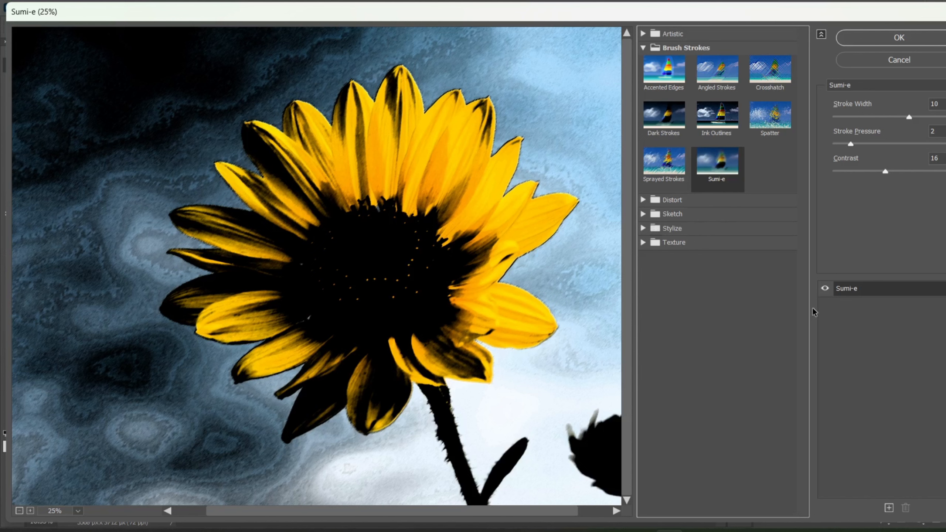
click(826, 291)
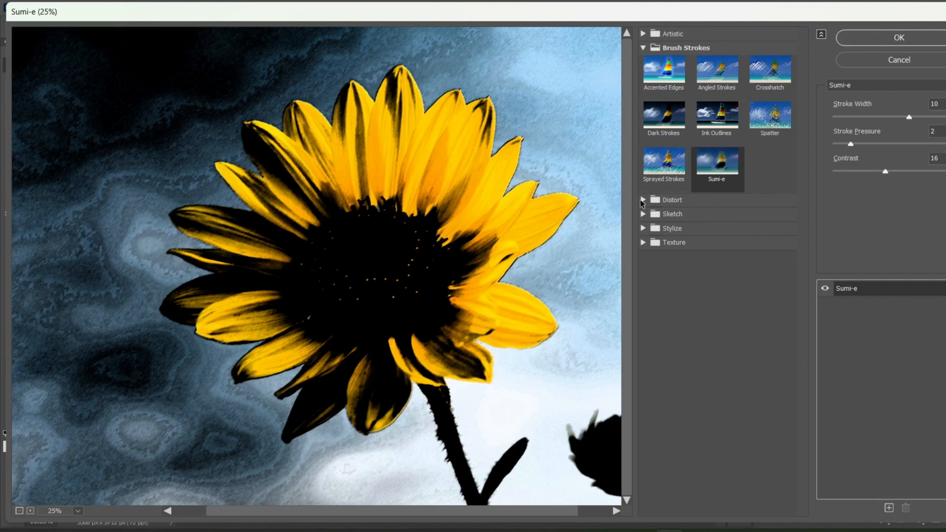
- Try the Distort category's Glass filter with the Frosted texture and a distortion of 13
click(644, 47)
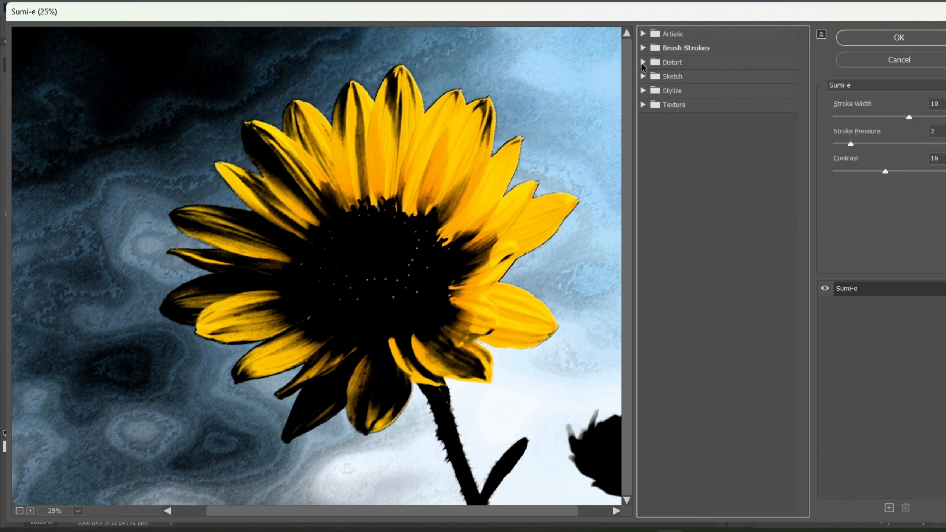
click(641, 64)
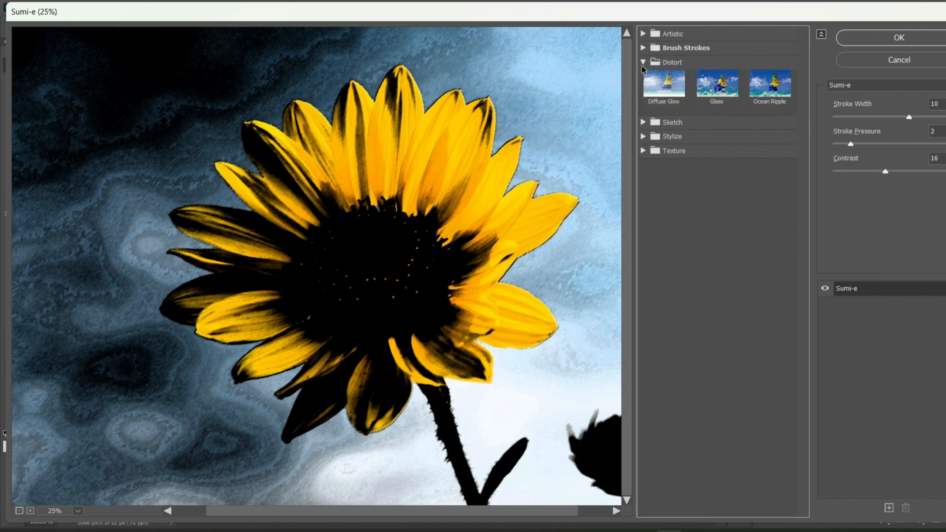
click(729, 88)
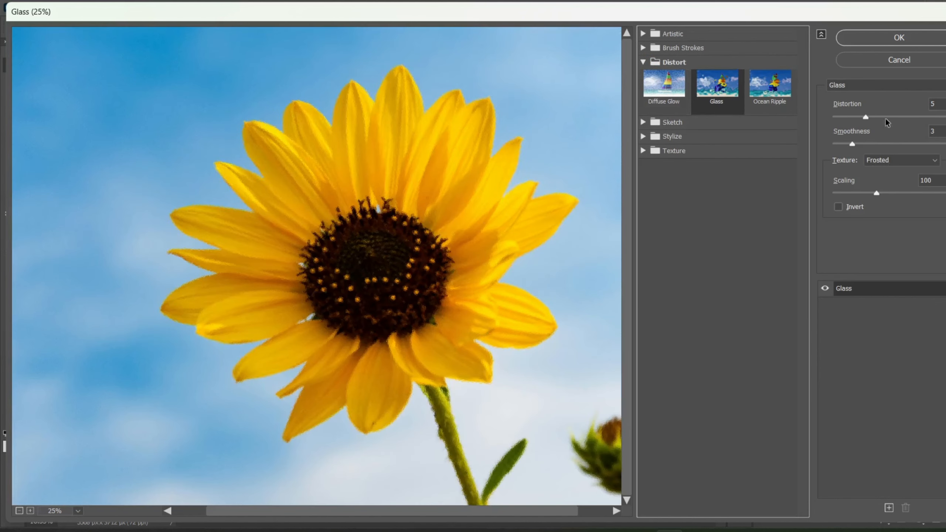
click(919, 162)
click(919, 163)
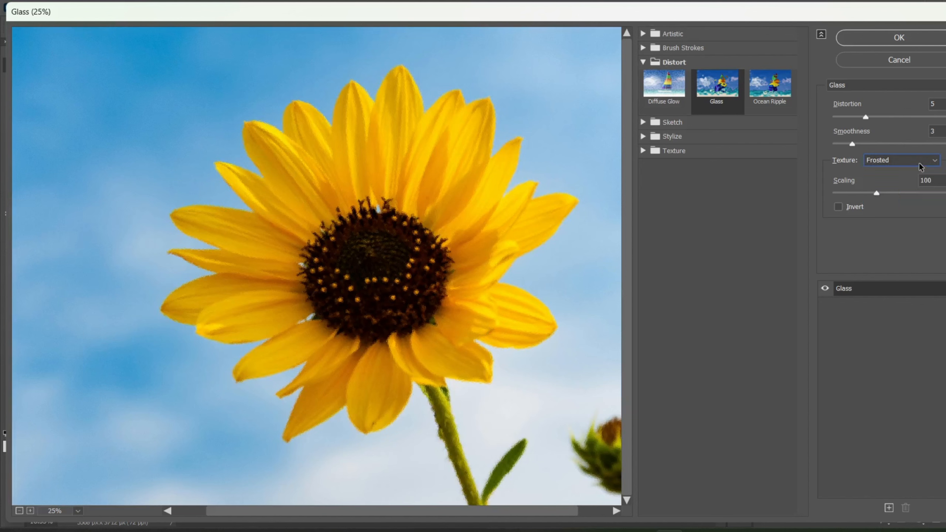
click(901, 118)
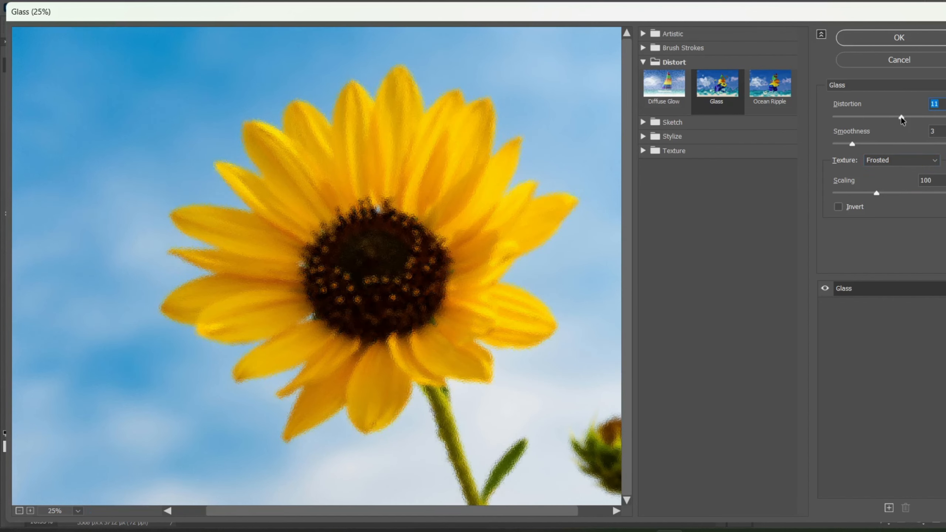
drag(901, 117, 914, 116)
- Compare Glass smoothness values of 5 and 2, and set the smoothness to 3
click(874, 143)
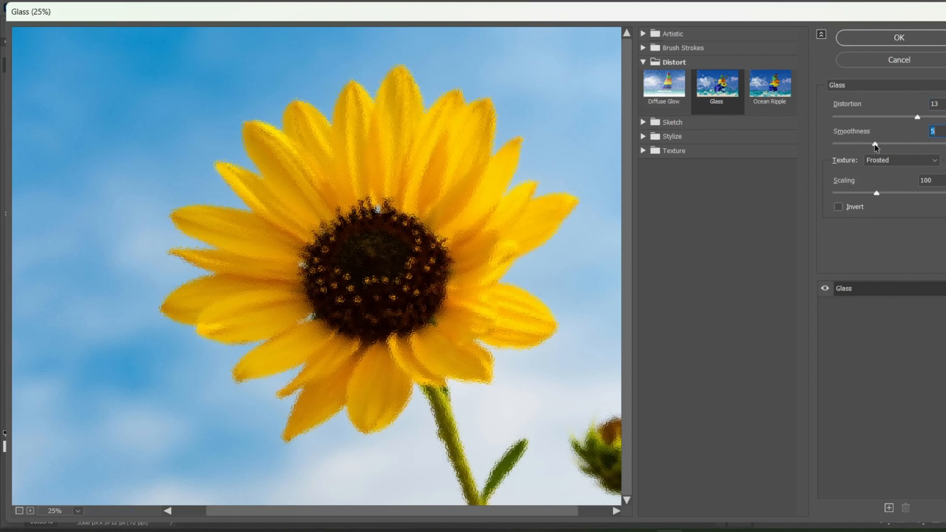
drag(875, 145, 838, 158)
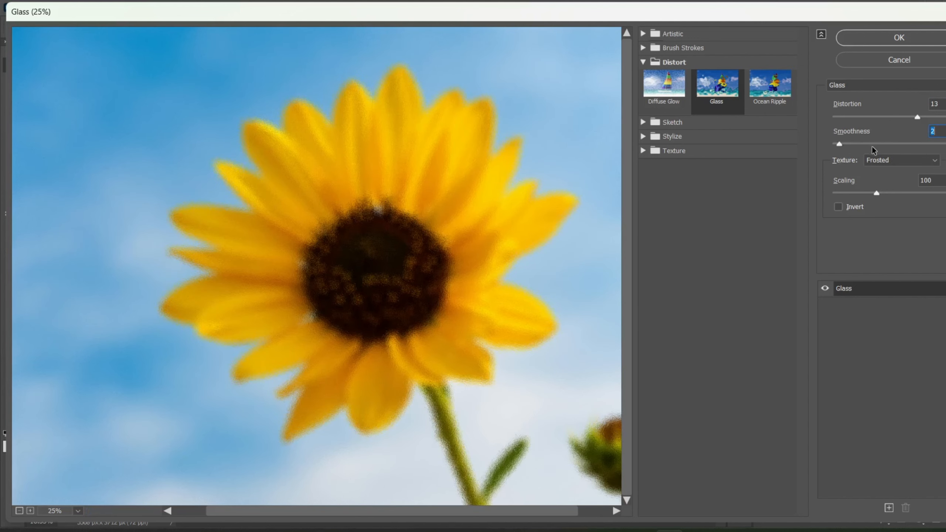
click(852, 144)
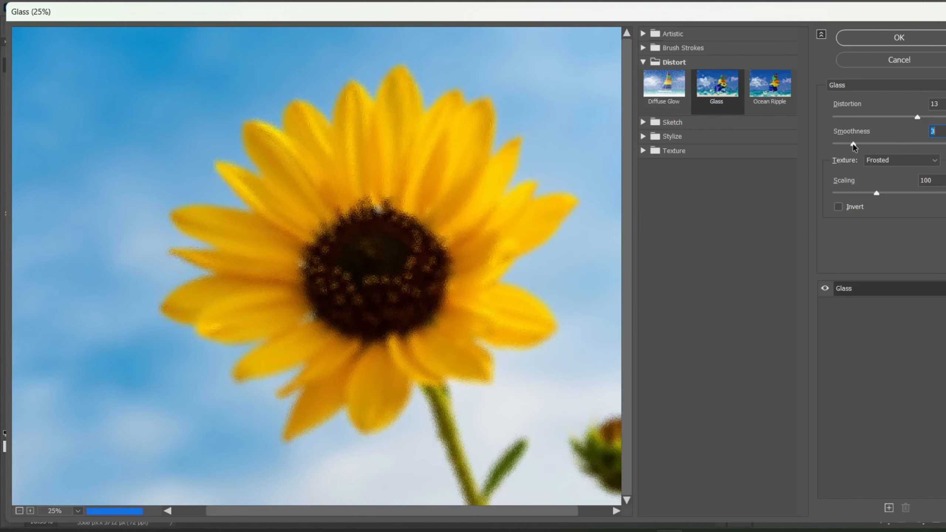
- Preview the Plaster filter from the Sketch category and replace it with Note Paper
click(643, 63)
click(645, 78)
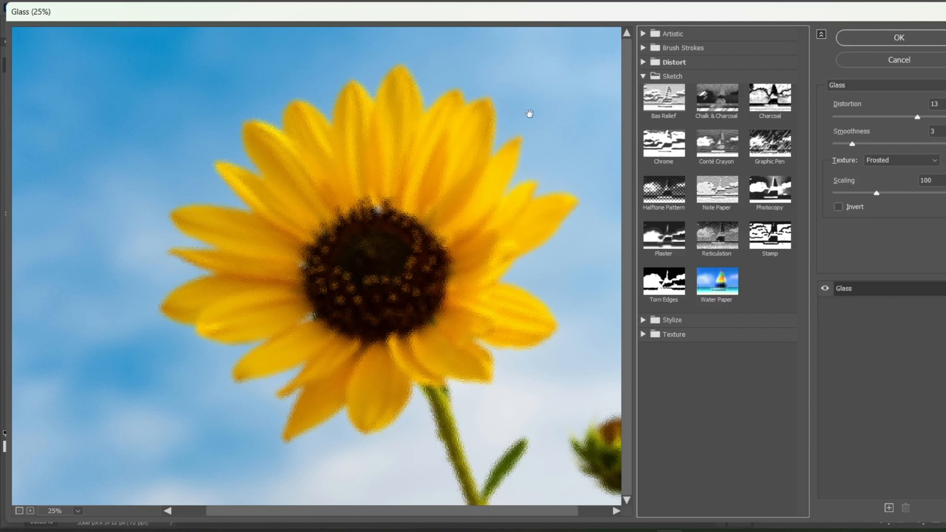
click(683, 245)
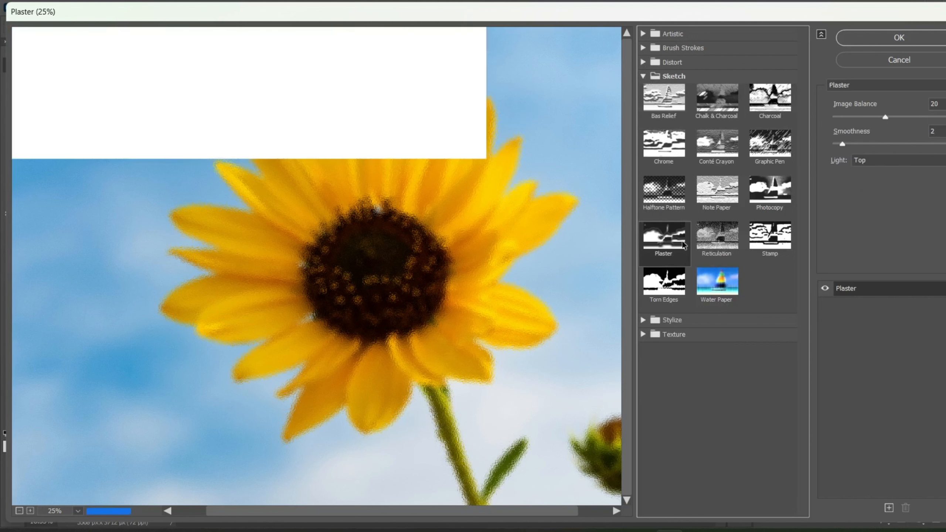
click(721, 200)
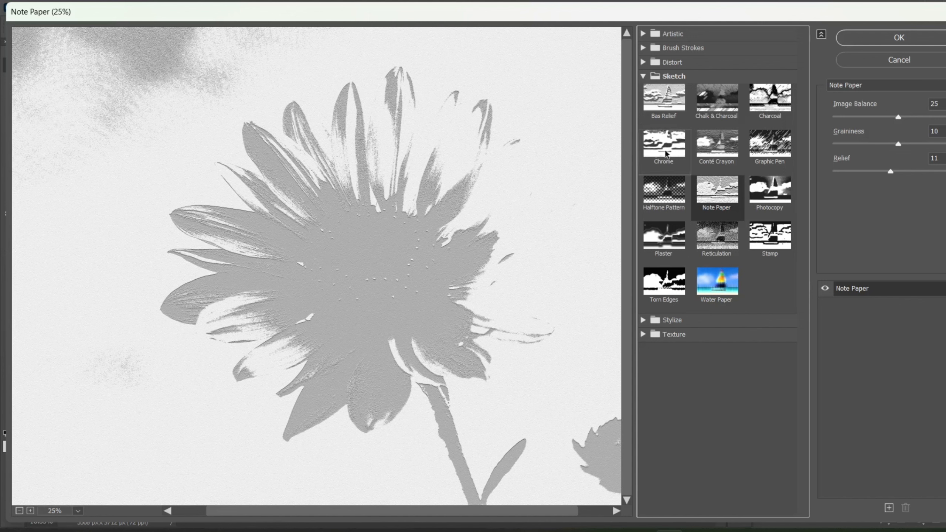
- Preview the Sketch category's Chrome, Bas Relief, Chalk & Charcoal and Charcoal filters on the sunflower, and return to Chrome
click(679, 156)
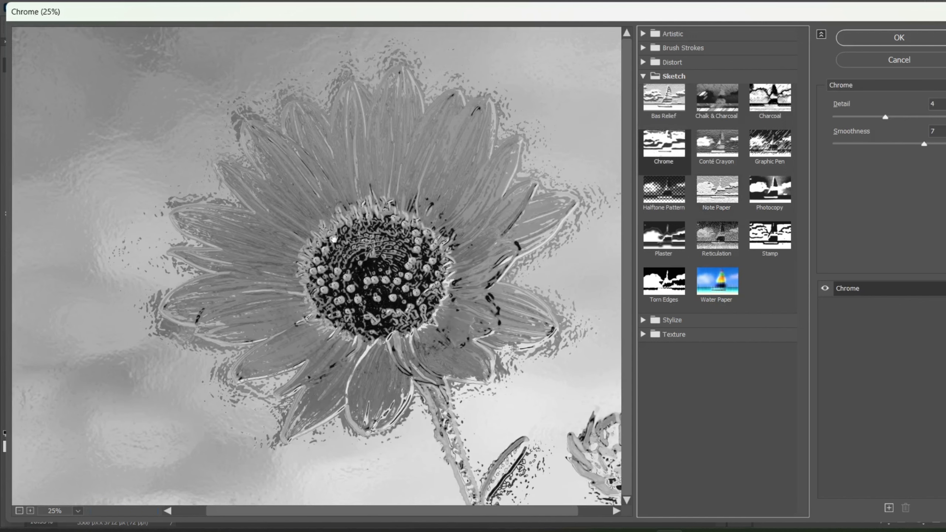
click(670, 99)
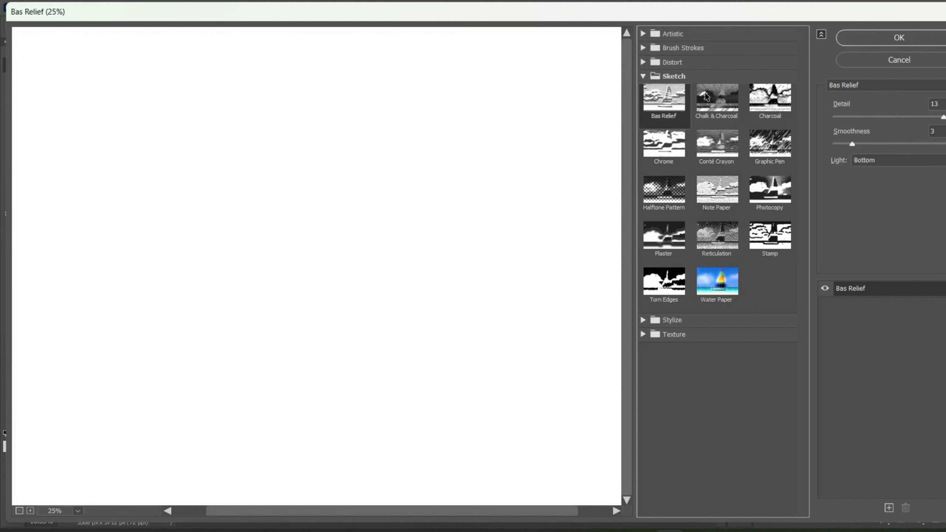
click(706, 97)
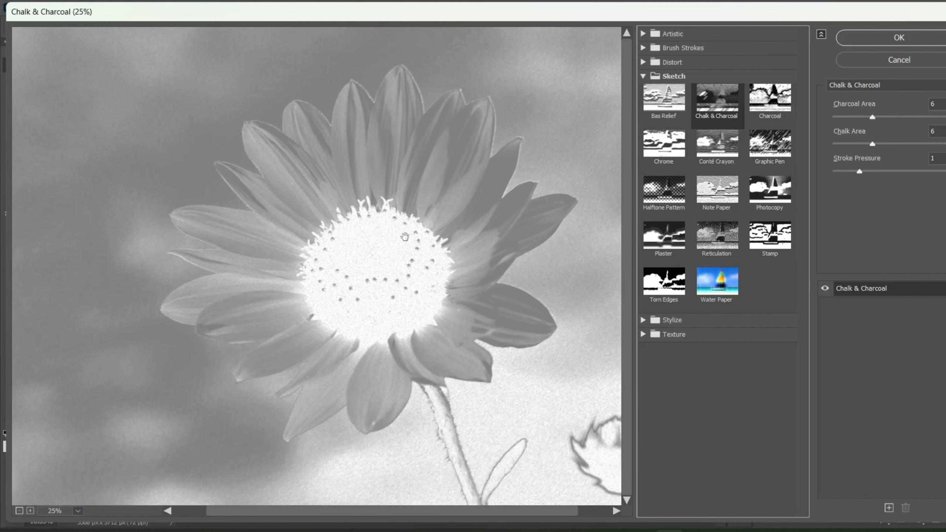
scroll(405, 237, down, 5)
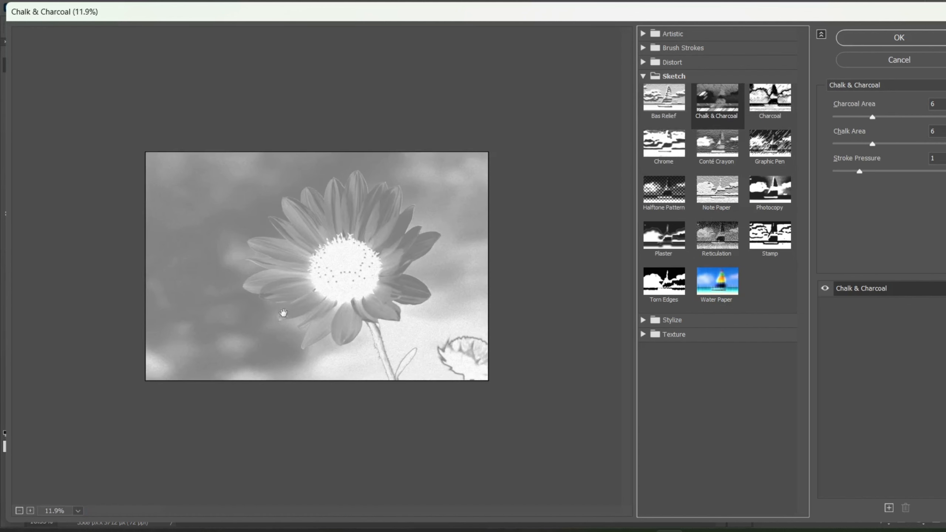
click(775, 96)
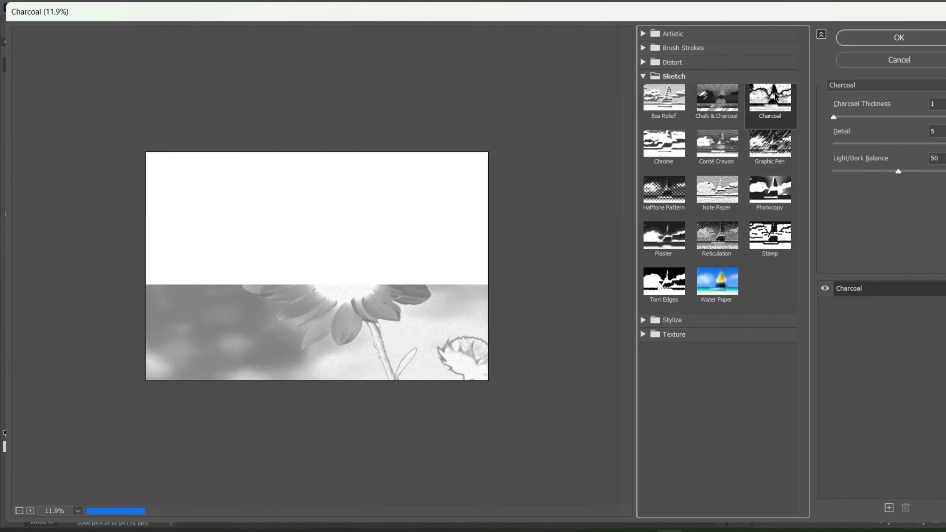
click(656, 145)
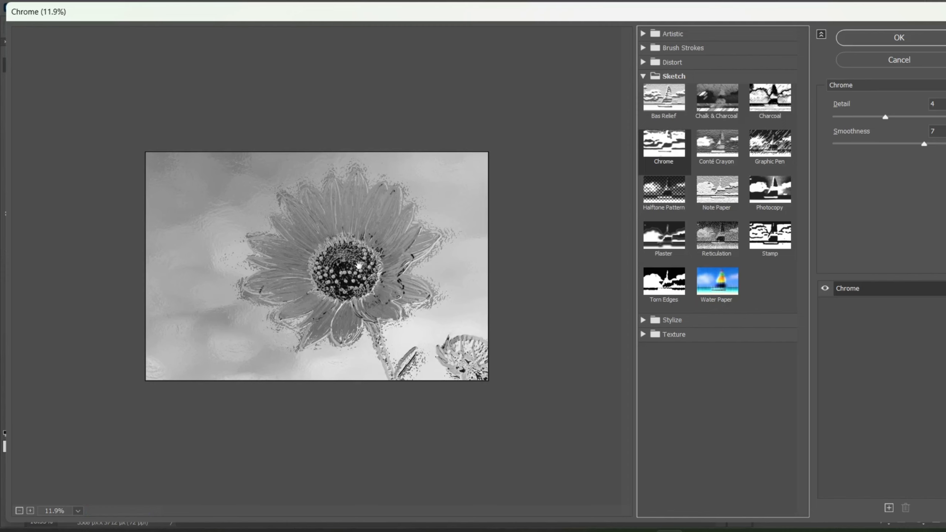
- Preview the Stylize category's Glowing Edges filter and inspect the flower's outlines up close and as a whole
click(643, 76)
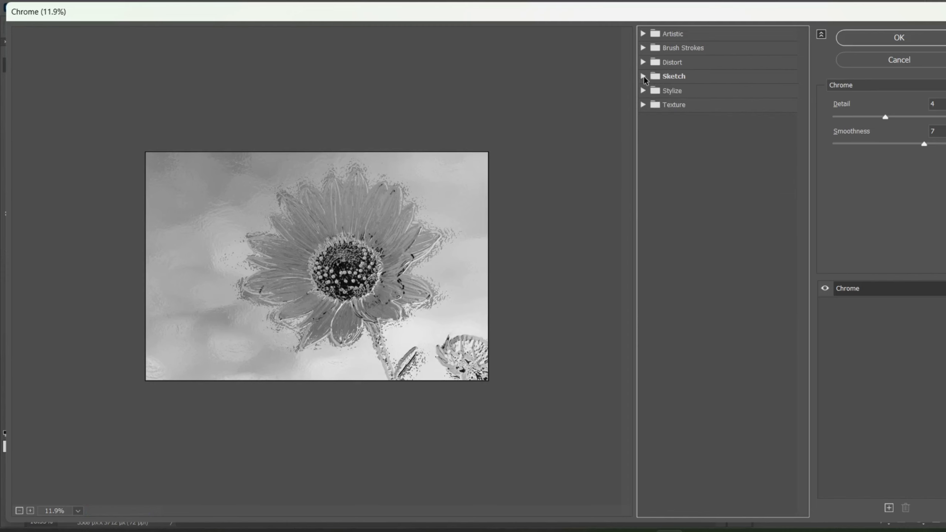
click(644, 92)
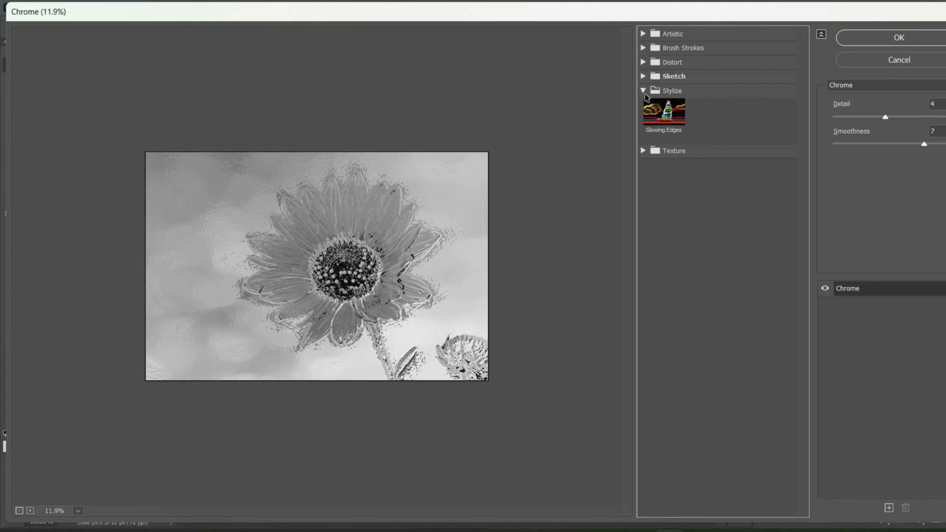
click(665, 116)
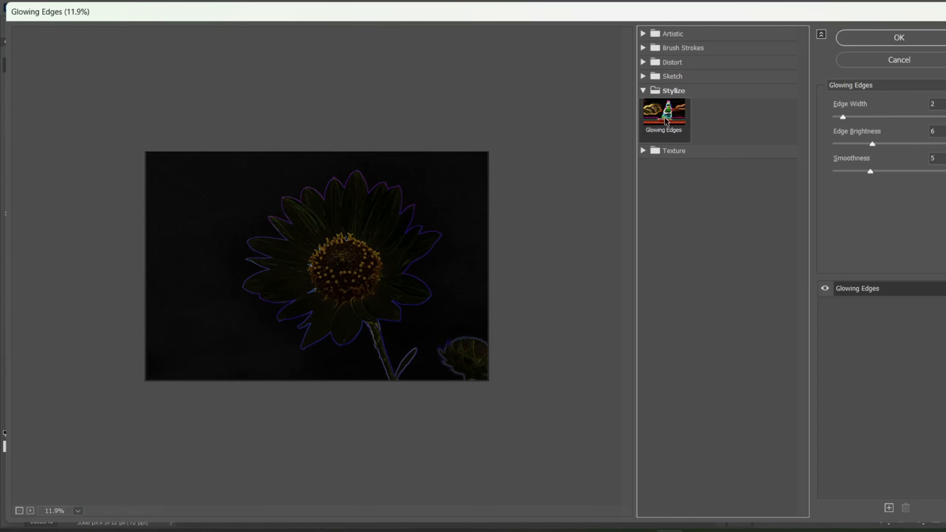
scroll(397, 244, up, 1)
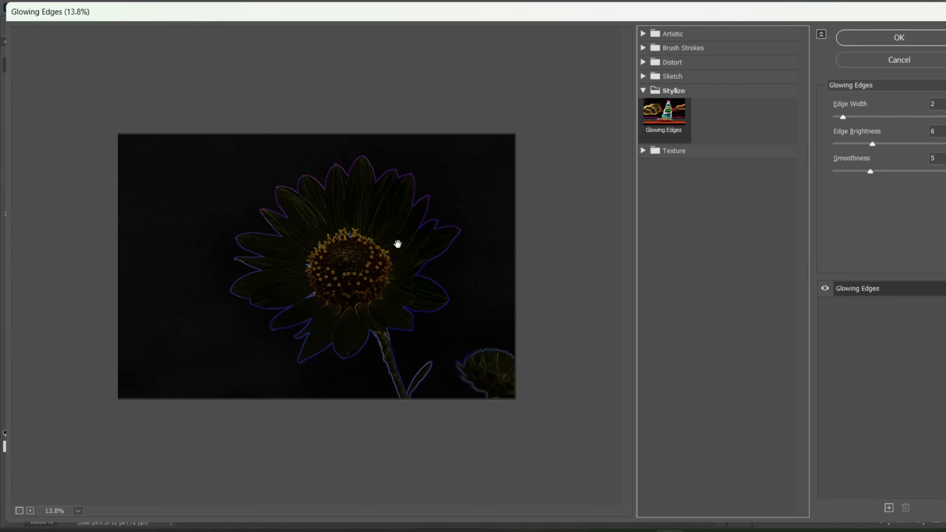
scroll(397, 245, up, 4)
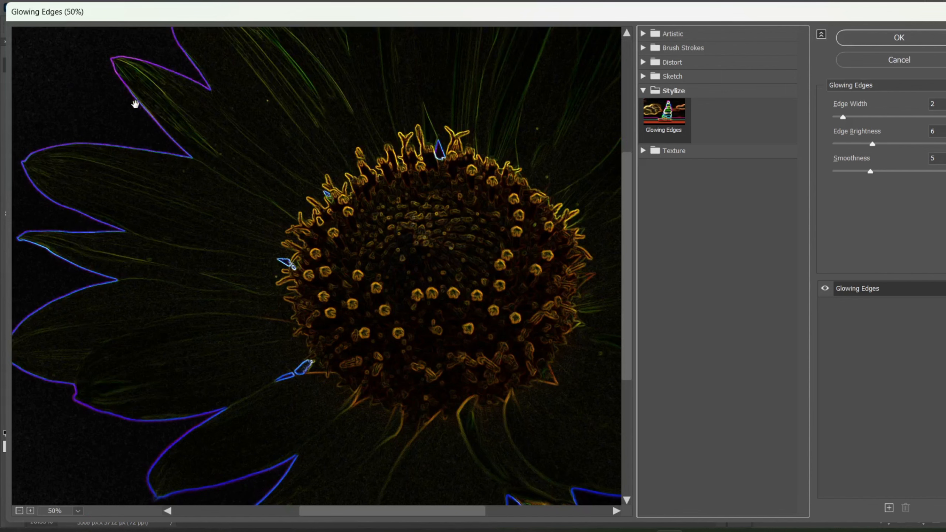
scroll(189, 179, down, 2)
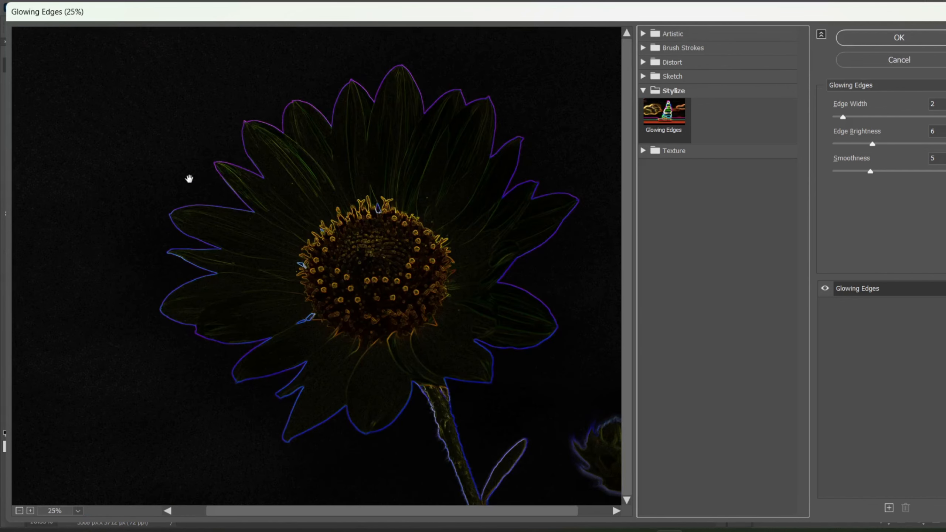
- Set the Glowing Edges width to 9, the edge brightness to 14 and the smoothness to 11
click(878, 118)
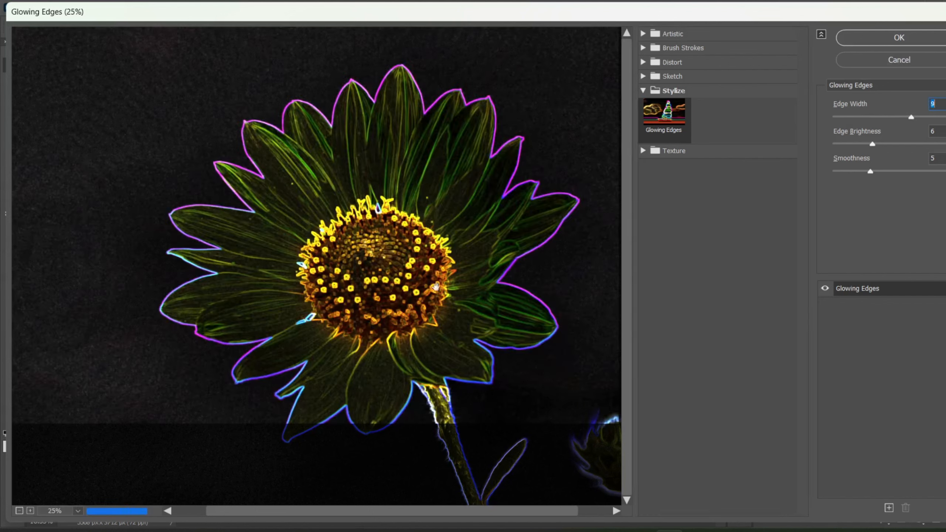
click(921, 142)
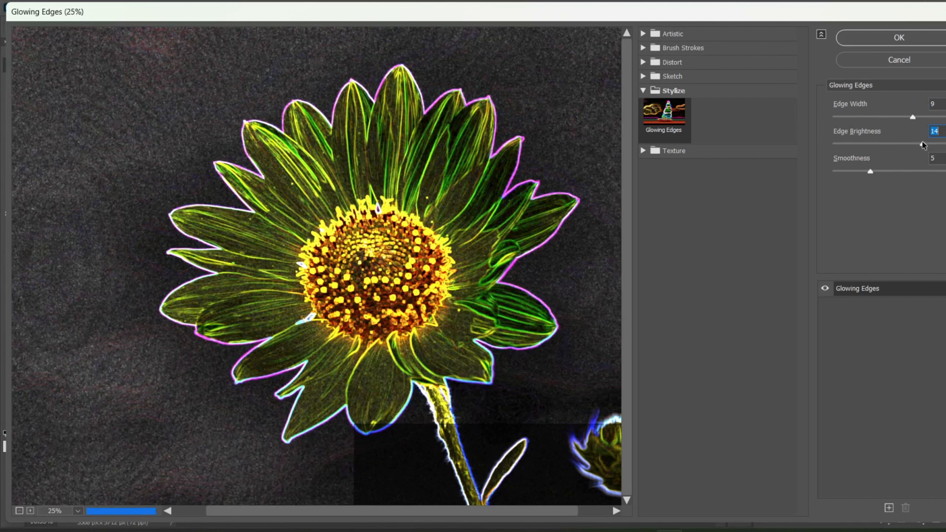
click(920, 170)
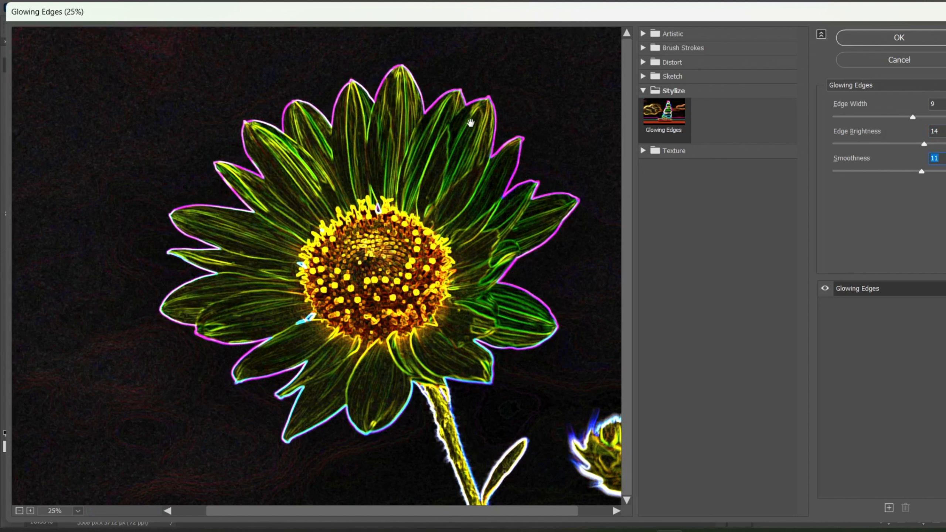
- Preview the Texture category's Stained Glass filter and inspect its cells at close and full view
click(642, 90)
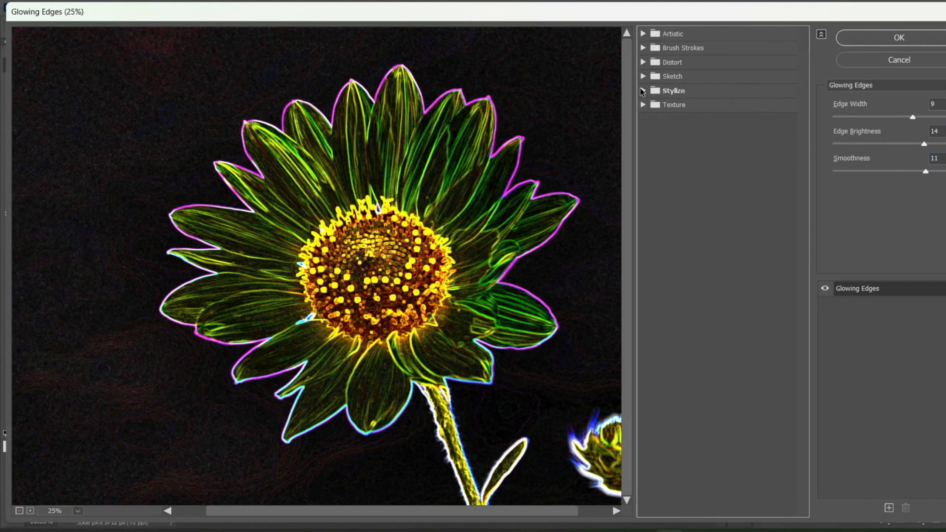
click(643, 109)
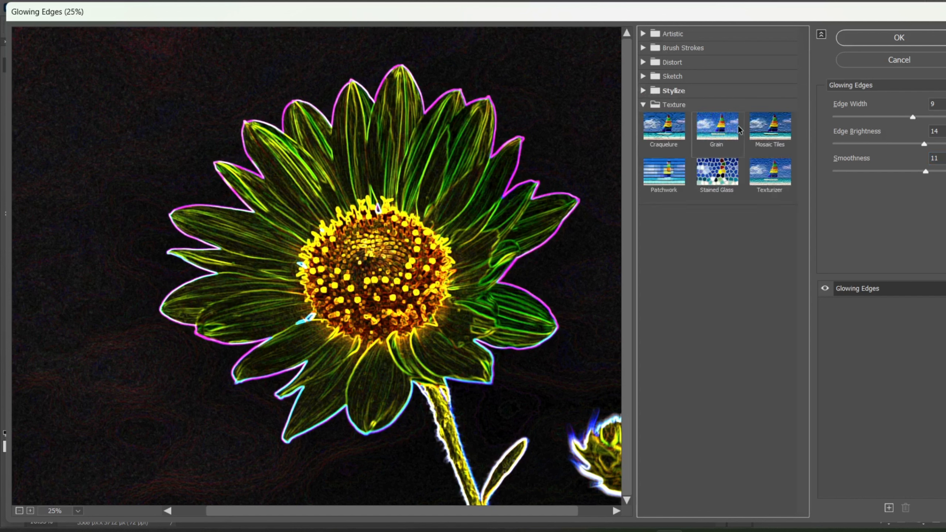
click(715, 175)
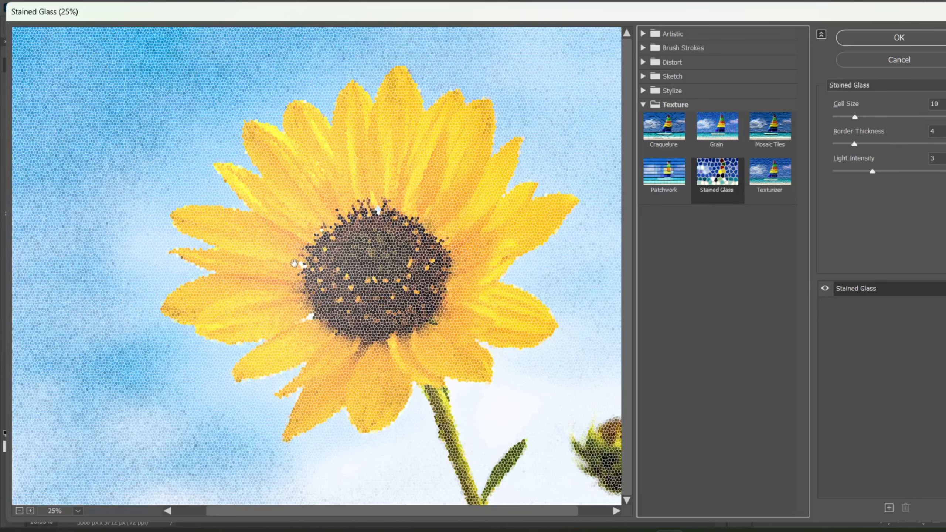
scroll(294, 263, up, 5)
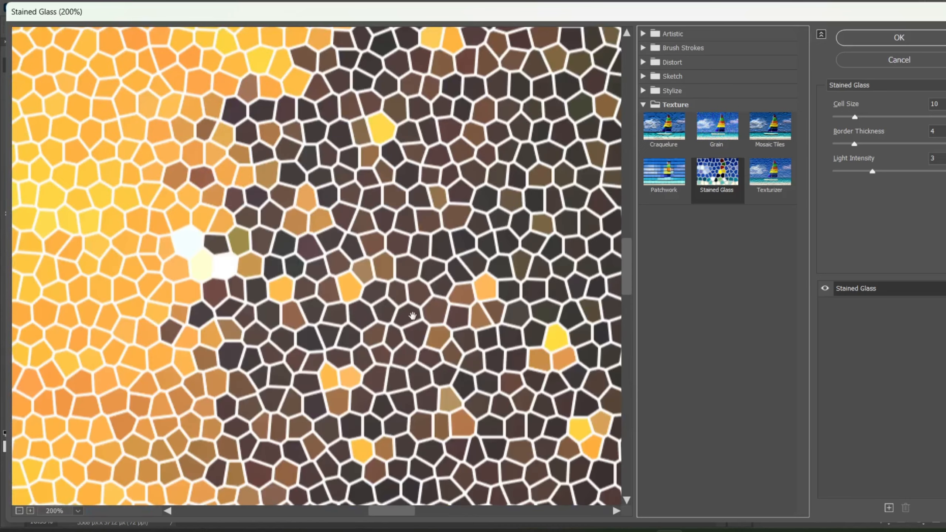
scroll(412, 315, down, 5)
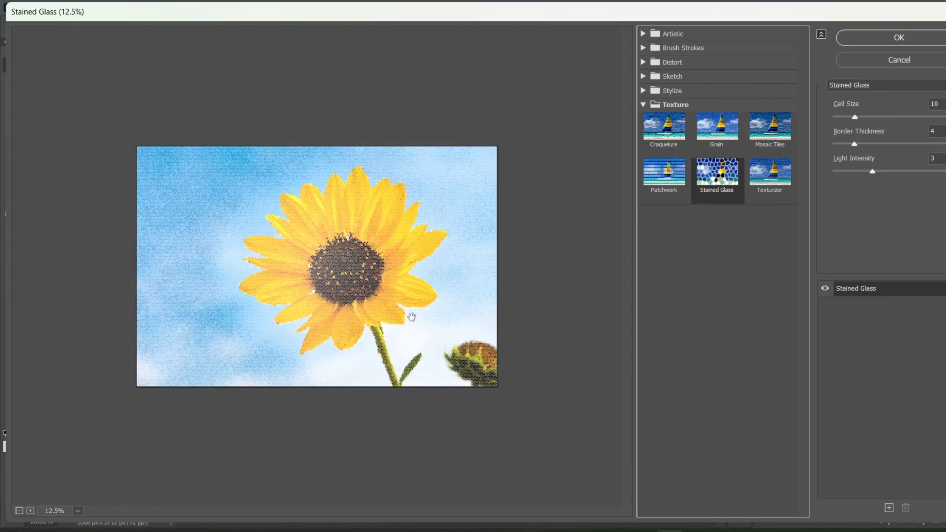
scroll(359, 270, up, 2)
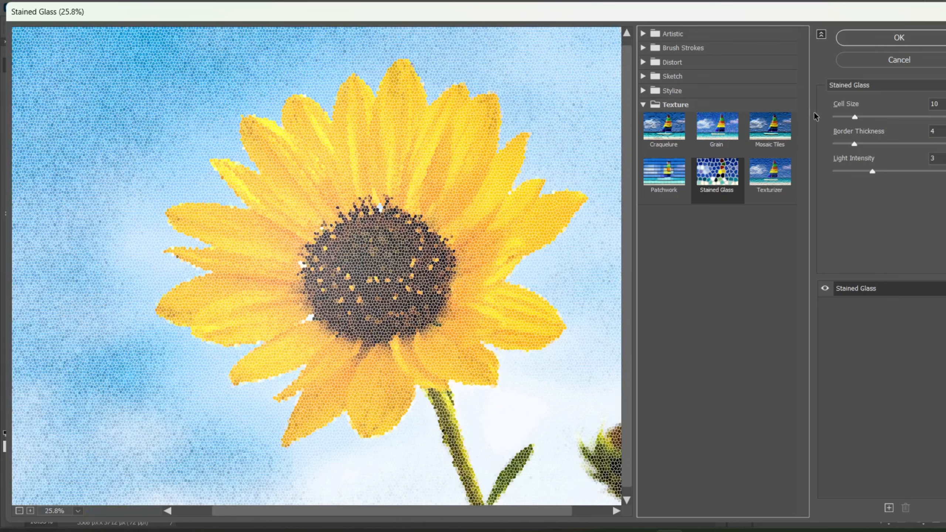
- Try larger Stained Glass cell sizes of 25, 40 and 47
click(894, 118)
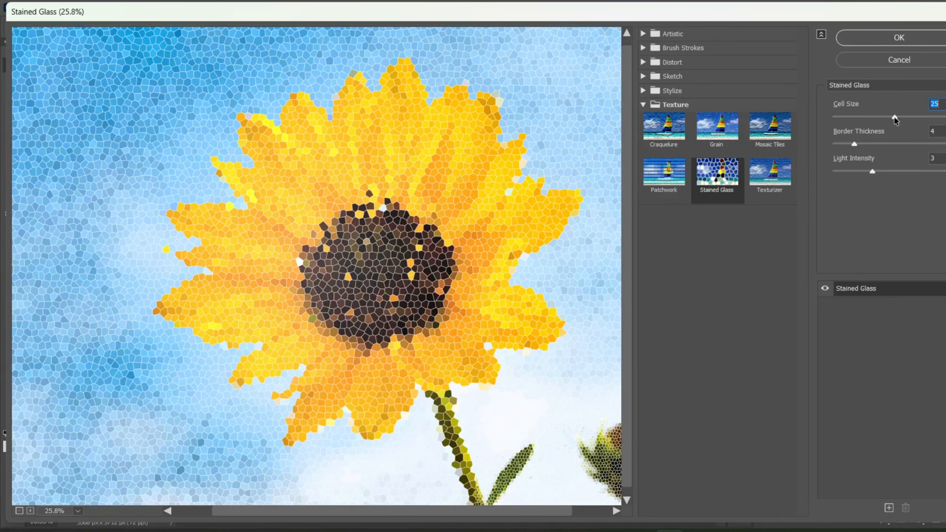
scroll(425, 251, down, 2)
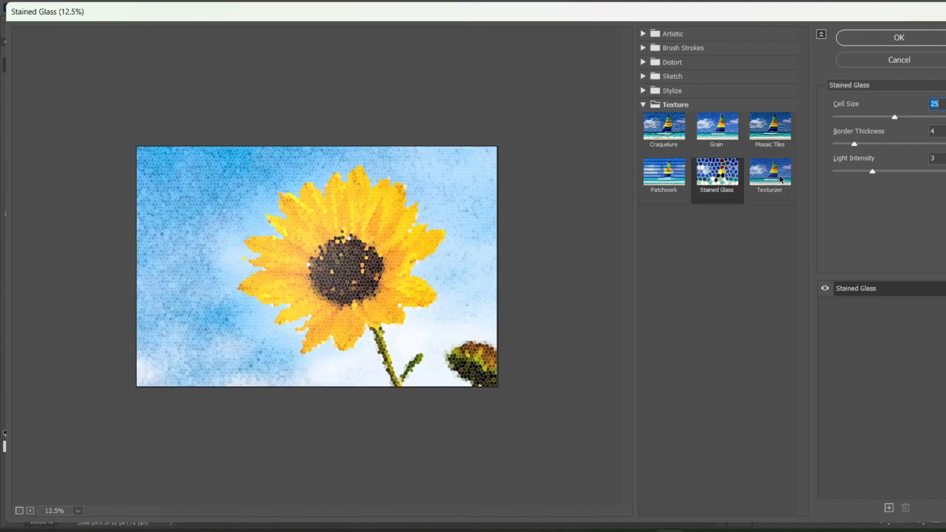
click(937, 118)
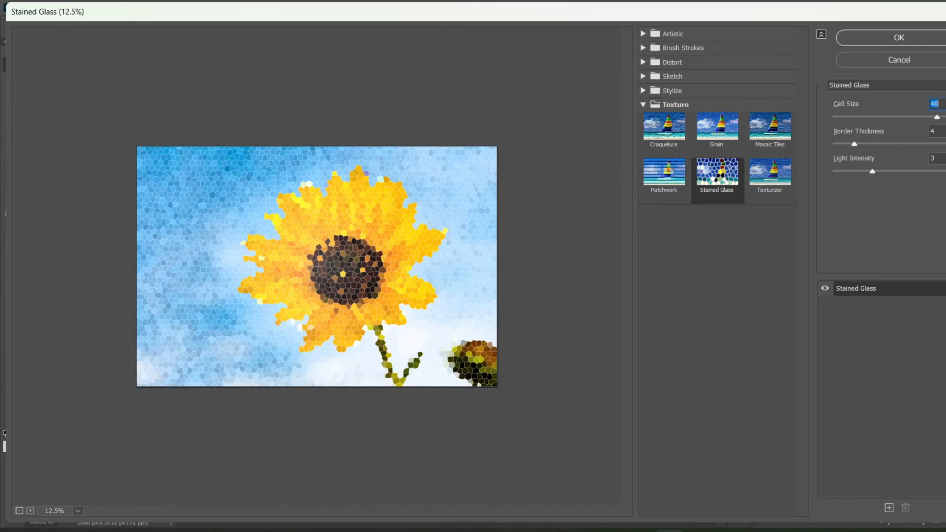
drag(937, 118, 945, 117)
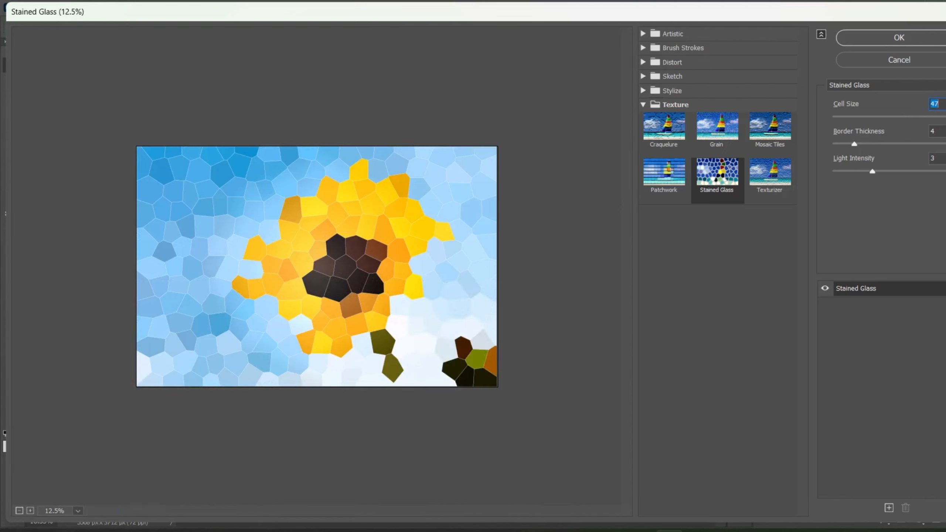
- Compare Stained Glass cell sizes of 26, 15 and 9, and set the cell size to 13
click(899, 119)
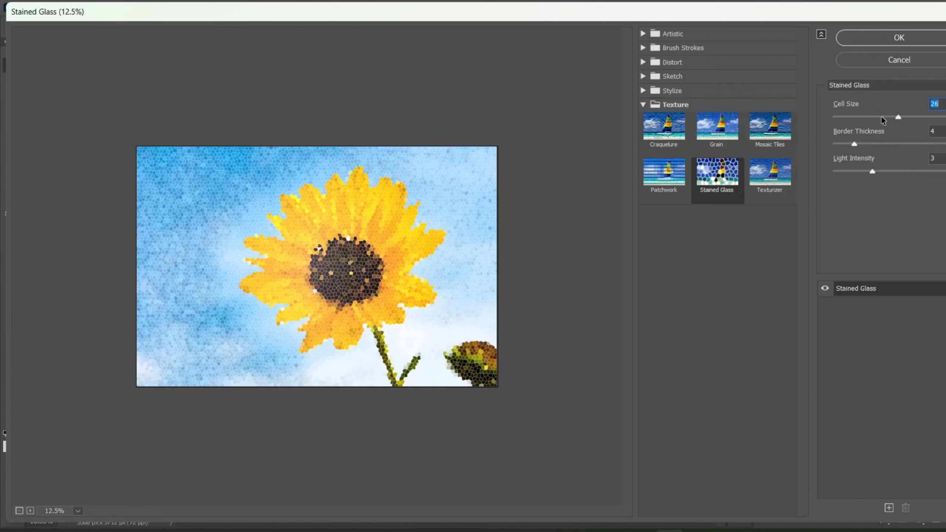
click(869, 117)
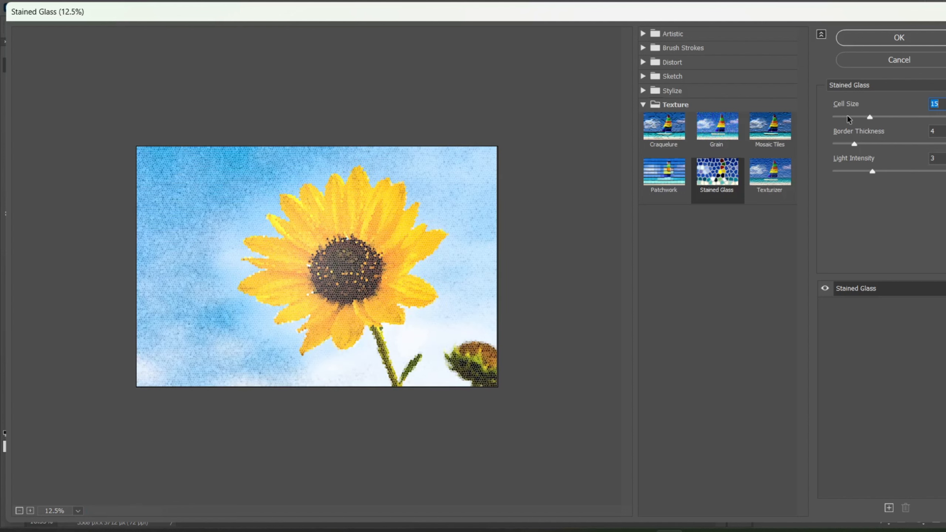
click(853, 118)
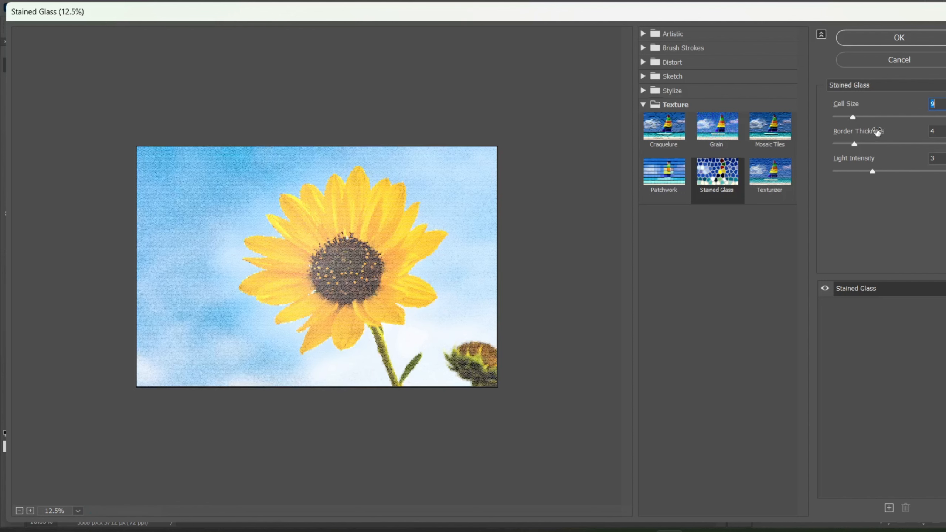
click(862, 116)
drag(862, 112, 866, 113)
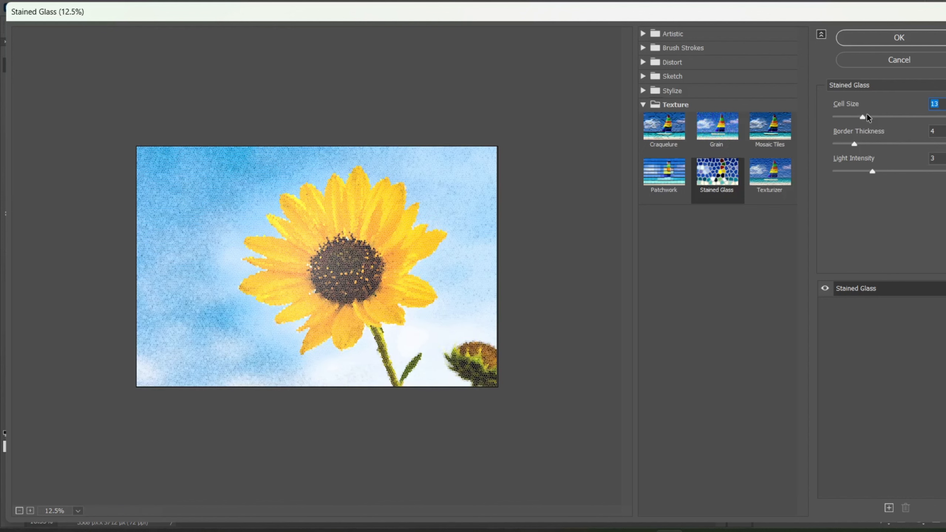
- Preview the Texture category's Mosaic Tiles, Craquelure and Grain filters on the flower's centre at 100% magnification
click(755, 141)
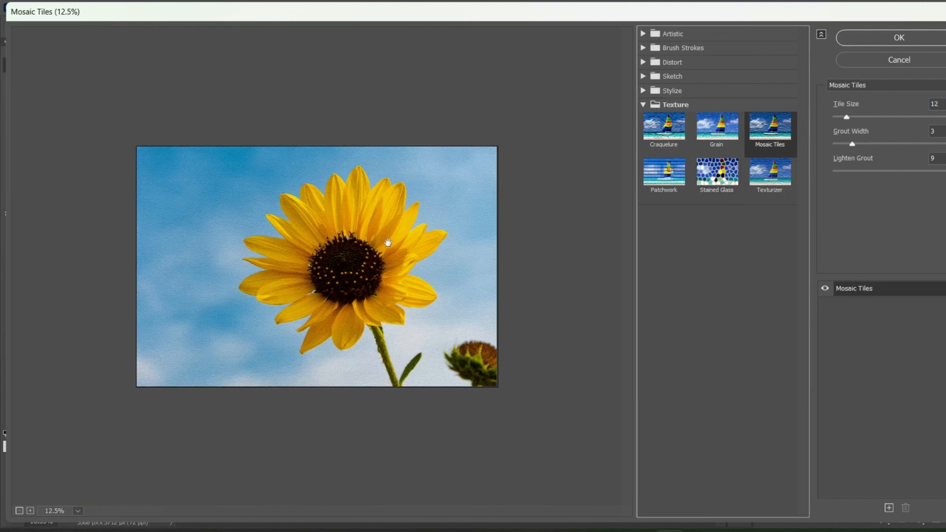
key(ctrl+1)
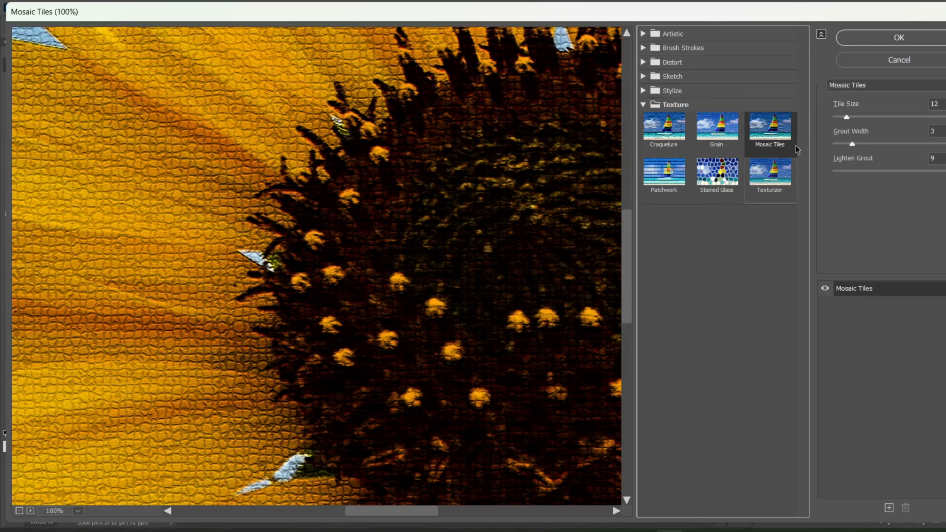
click(670, 130)
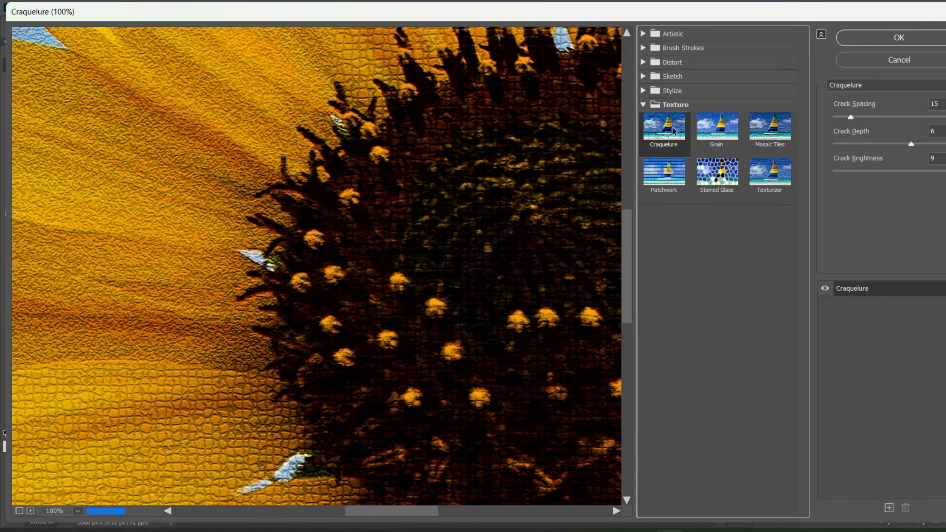
click(727, 134)
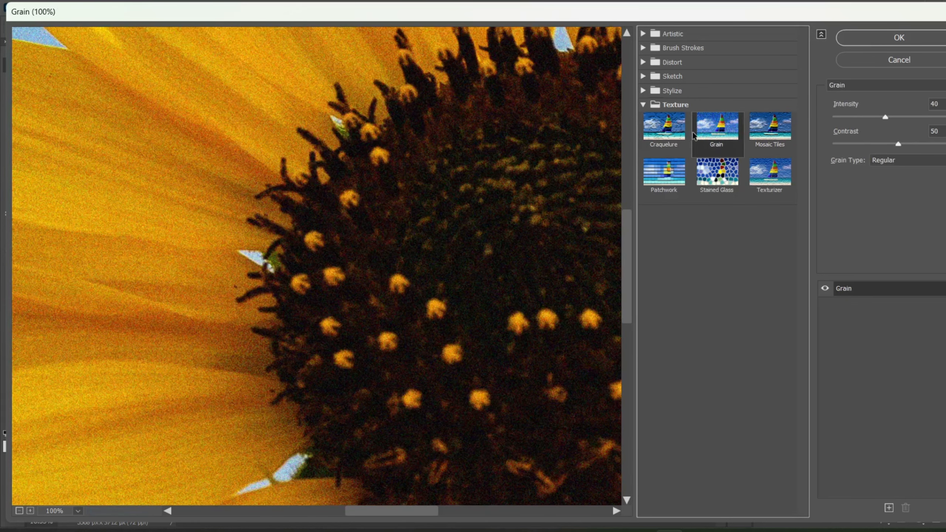
click(675, 134)
- Switch to the Patchwork texture filter and inspect its squares on the sunflower
click(663, 189)
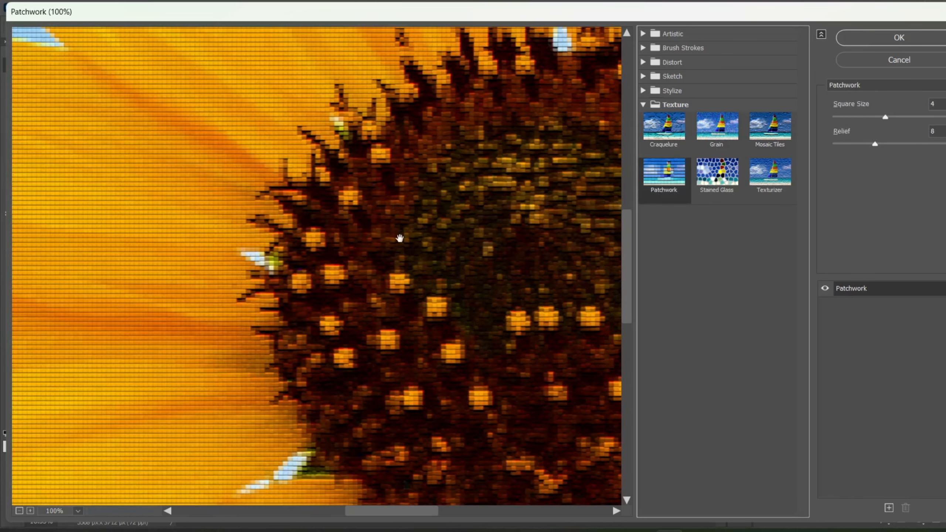
scroll(399, 239, up, 3)
scroll(400, 239, down, 6)
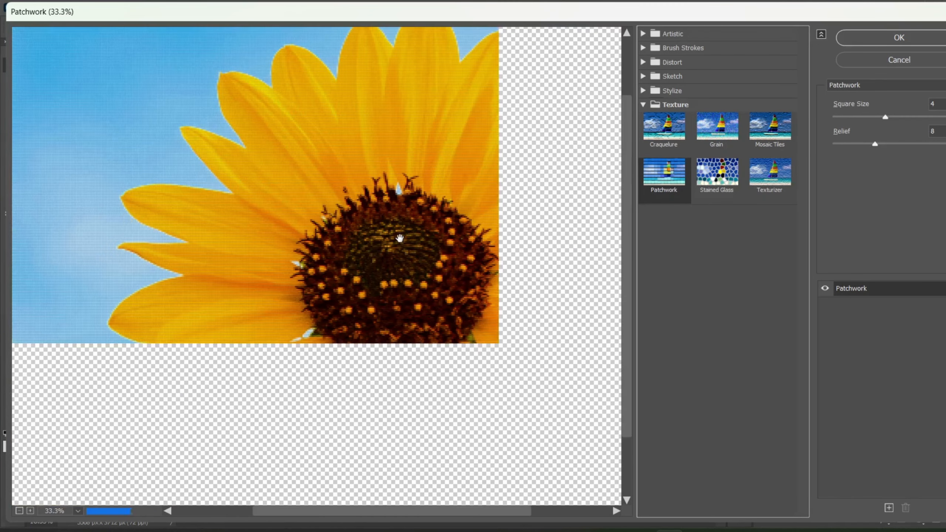
- Apply the Patchwork texture filter to the sunflower layer with a square size of 4 and relief of 8
scroll(400, 239, down, 3)
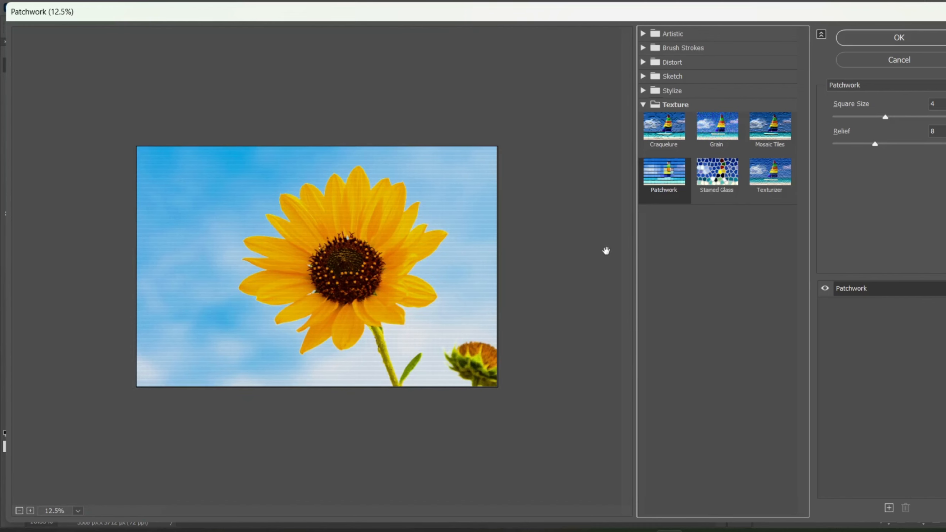
click(912, 38)
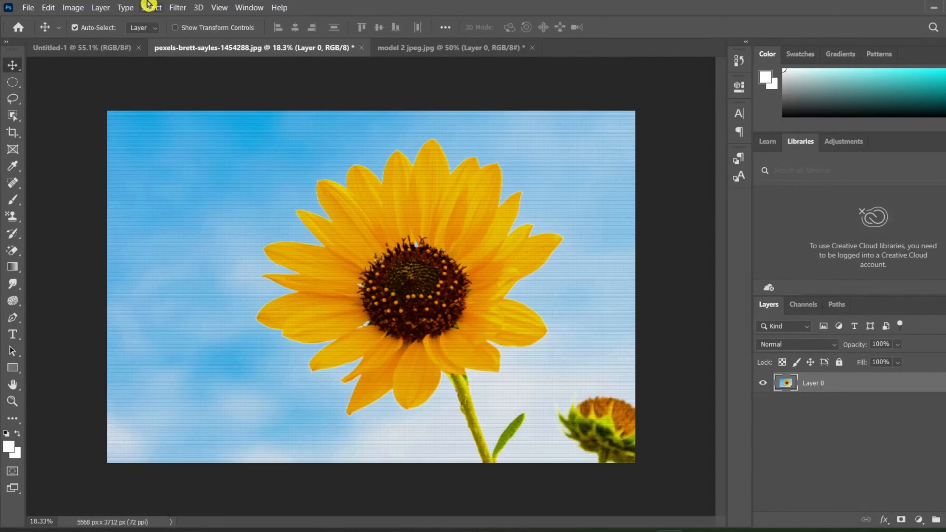
click(178, 7)
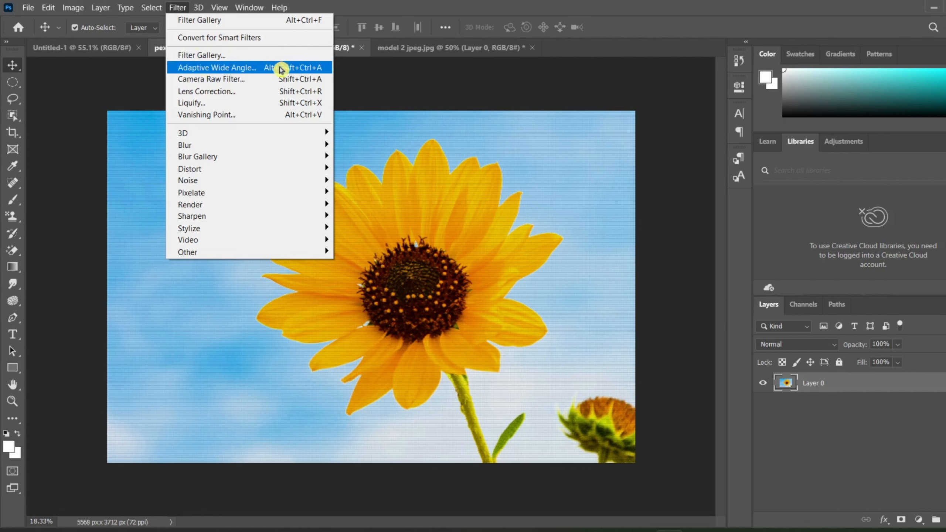
click(380, 80)
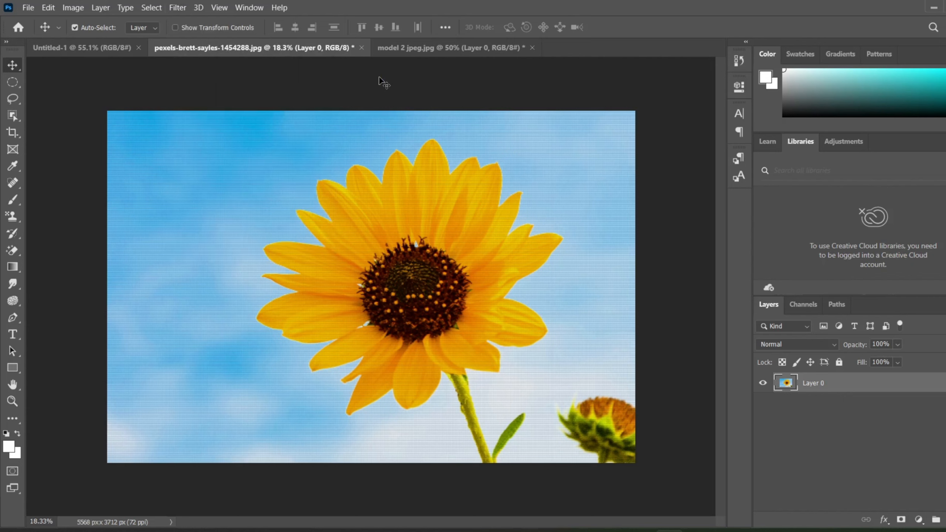
- Switch to the Pexels page in the Edge browser and close the sunflower photo's detail view
mouse_move(525, 527)
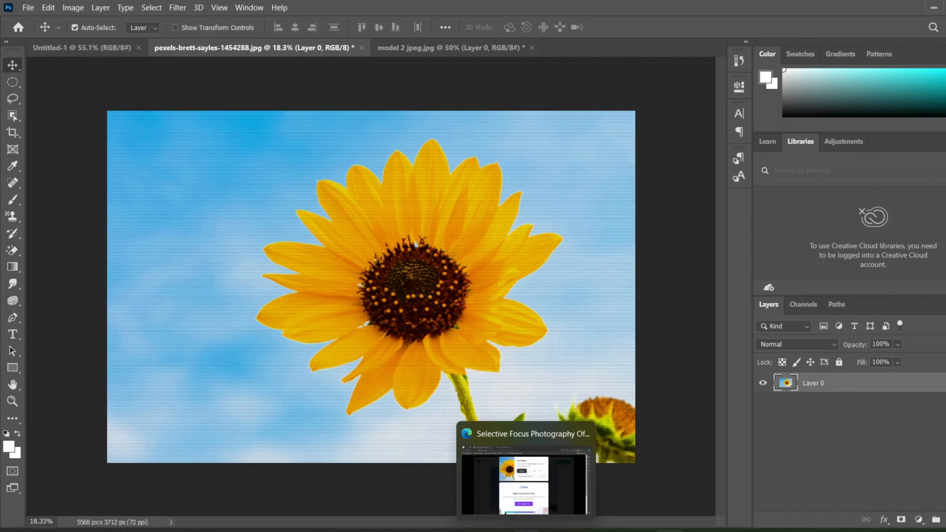
click(525, 493)
click(202, 151)
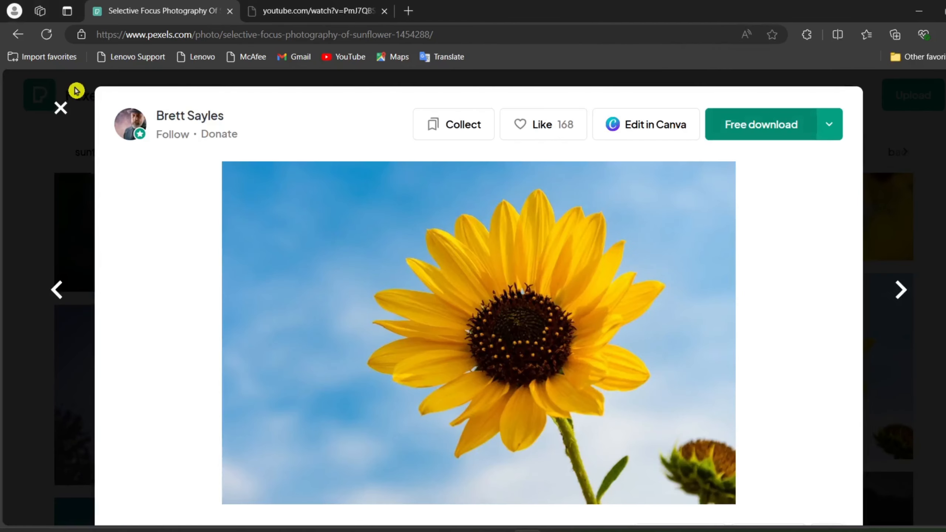
click(60, 107)
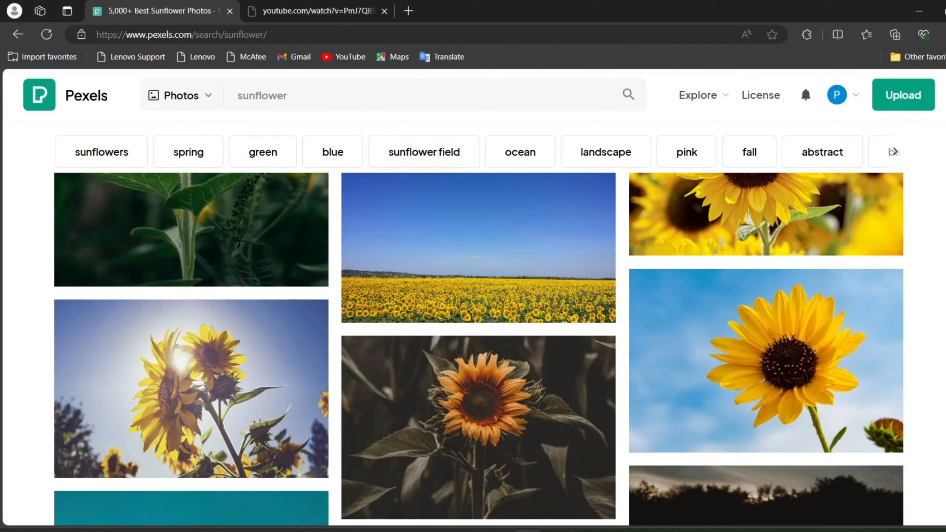
- Replace the Pexels photo search term with "tajmahal" and run the search
click(287, 95)
key(BackSpace)
key(BackSpace)
key(BackSpace)
key(BackSpace)
key(BackSpace)
key(BackSpace)
key(BackSpace)
key(BackSpace)
key(BackSpace)
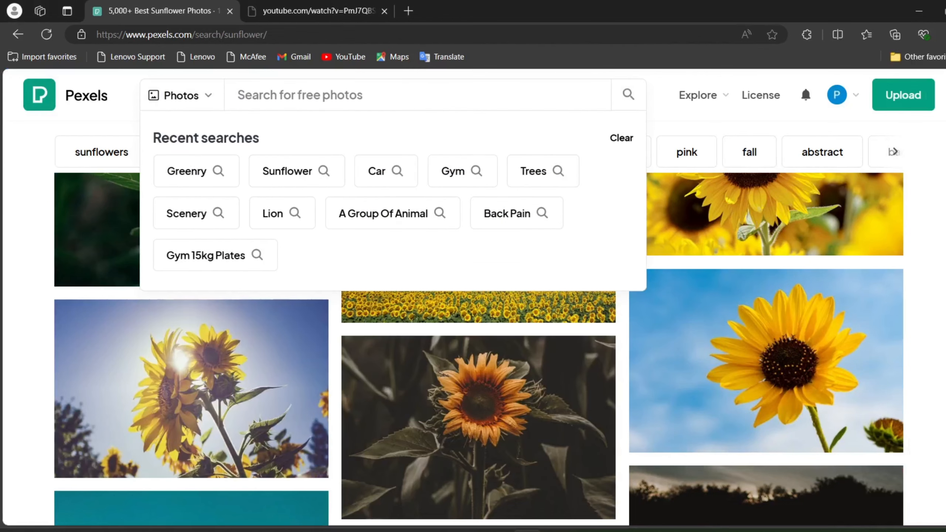
text(tajma)
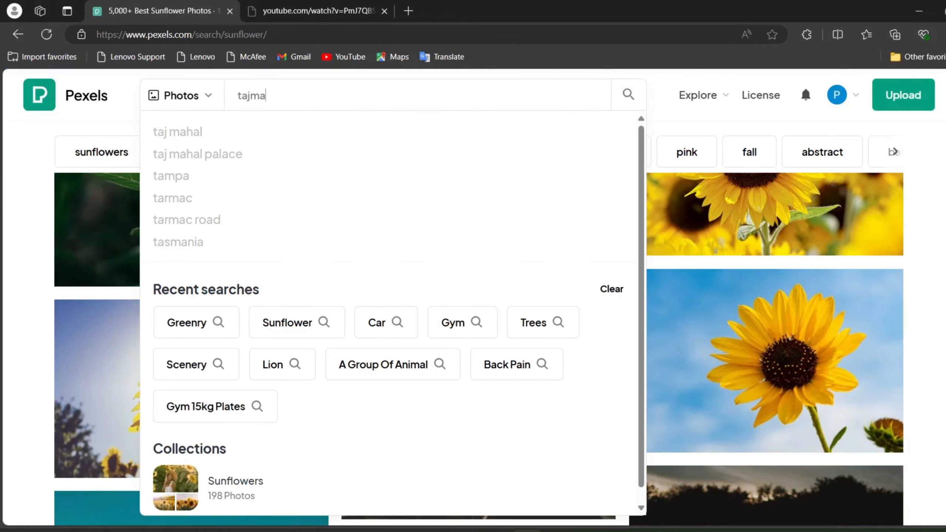
text(hal)
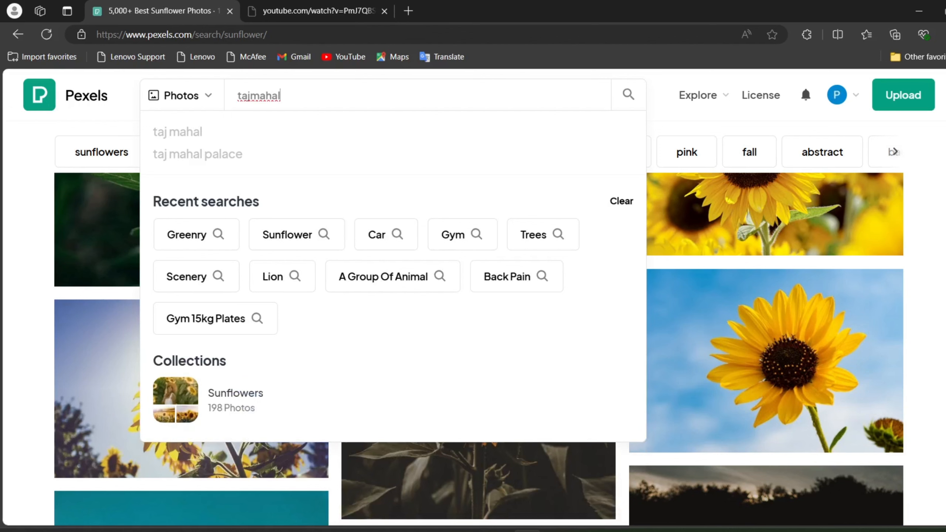
key(Return)
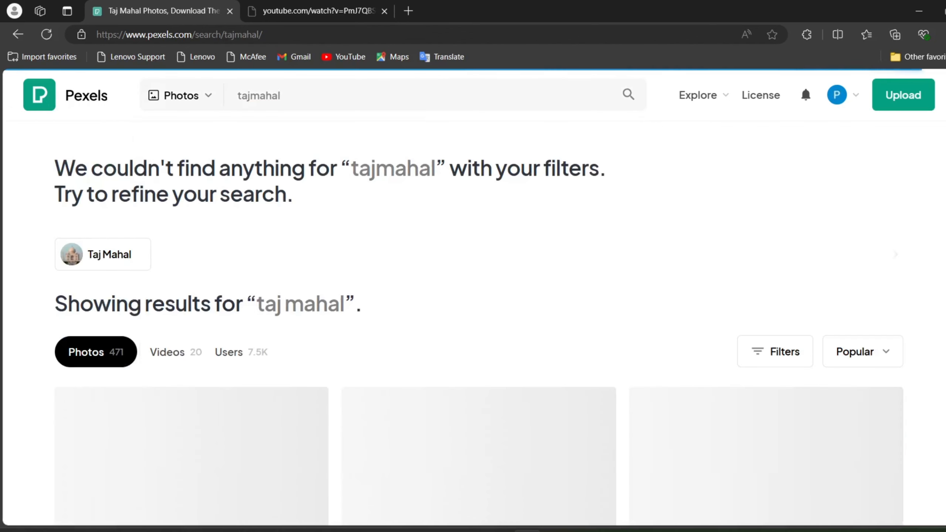
- Browse the Taj Mahal photo results for a suitable picture of the building
scroll(385, 316, down, 4)
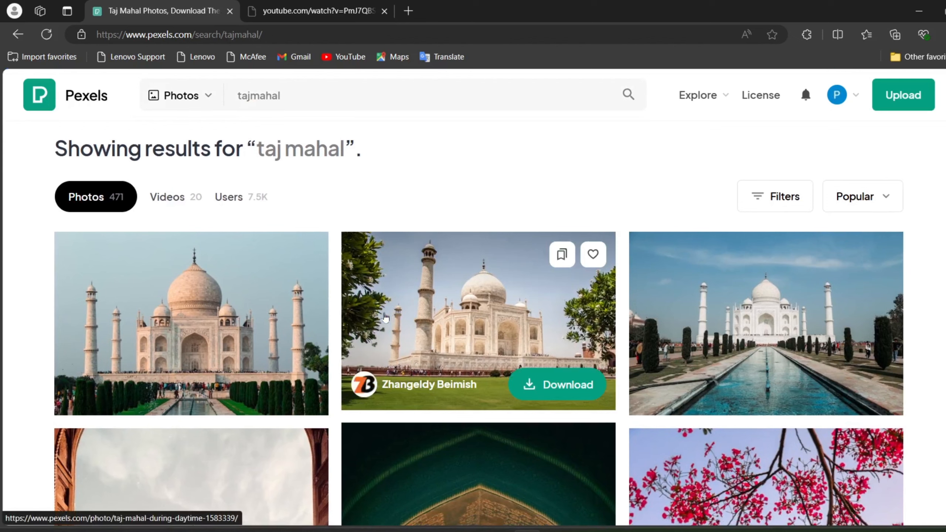
scroll(386, 315, down, 3)
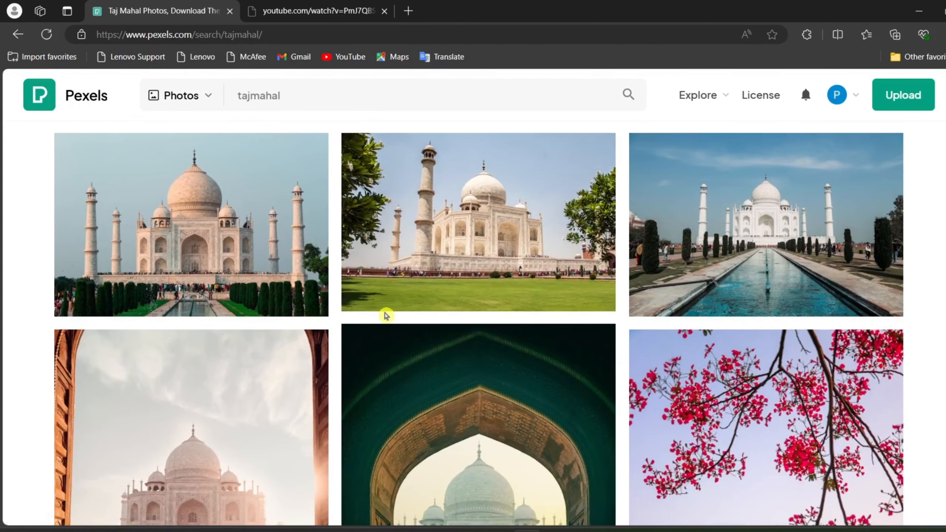
scroll(386, 316, down, 15)
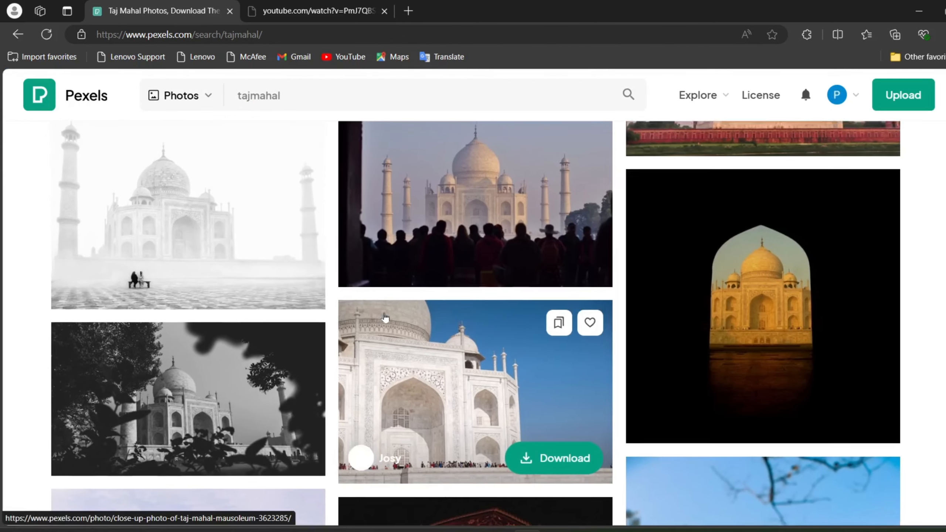
scroll(385, 316, down, 7)
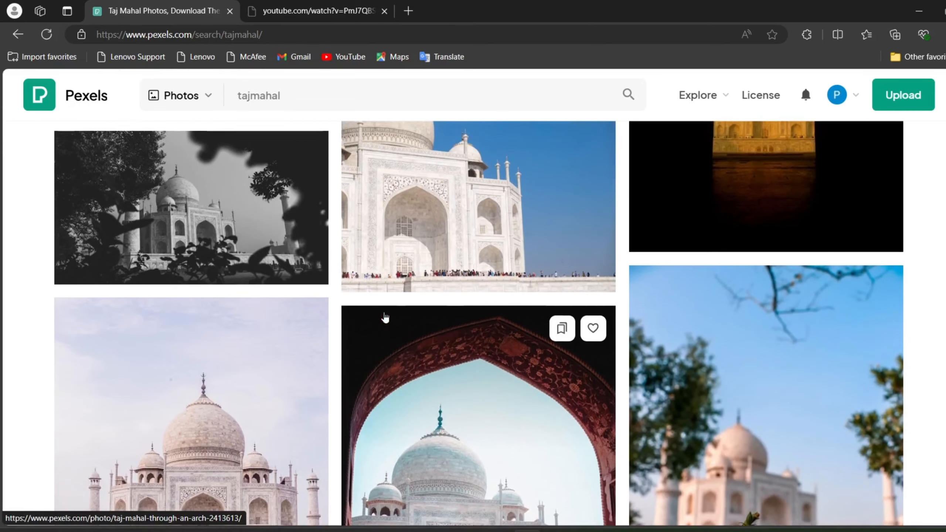
scroll(385, 316, down, 6)
scroll(386, 316, down, 4)
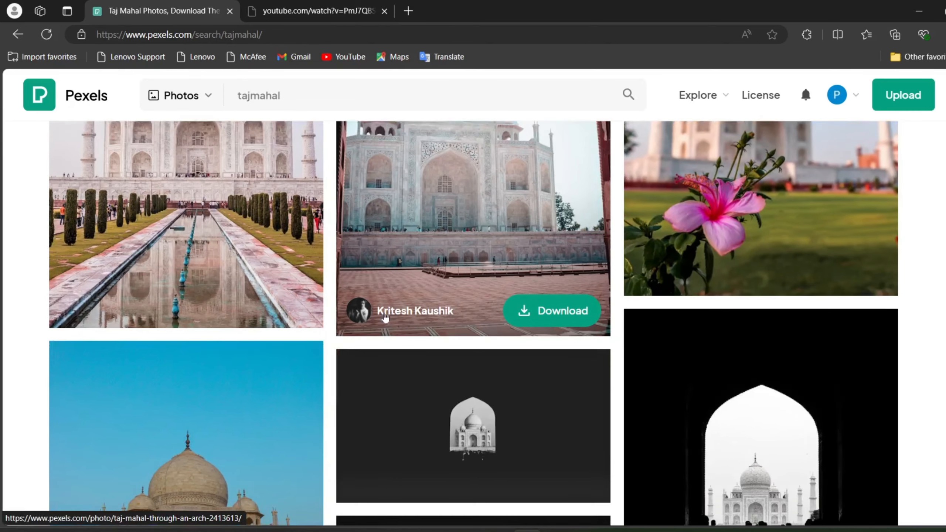
scroll(385, 316, up, 7)
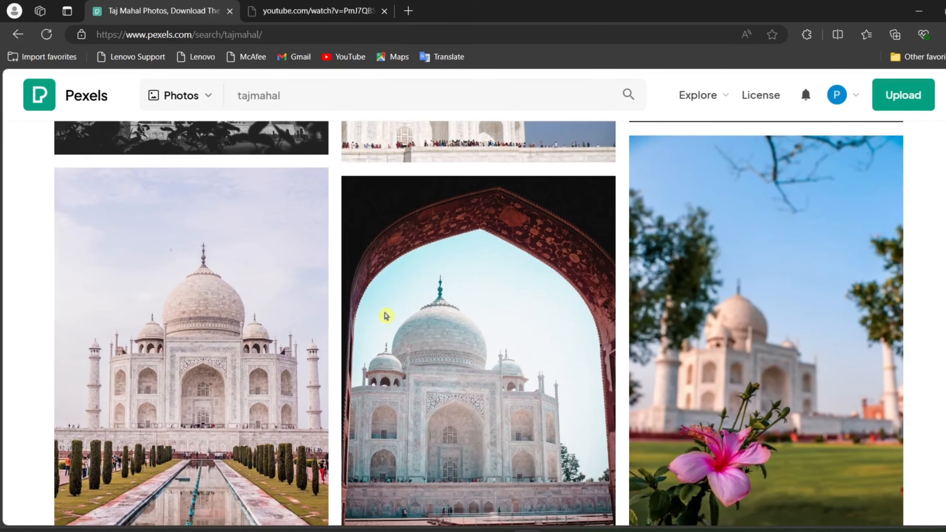
scroll(386, 316, down, 5)
scroll(385, 315, down, 3)
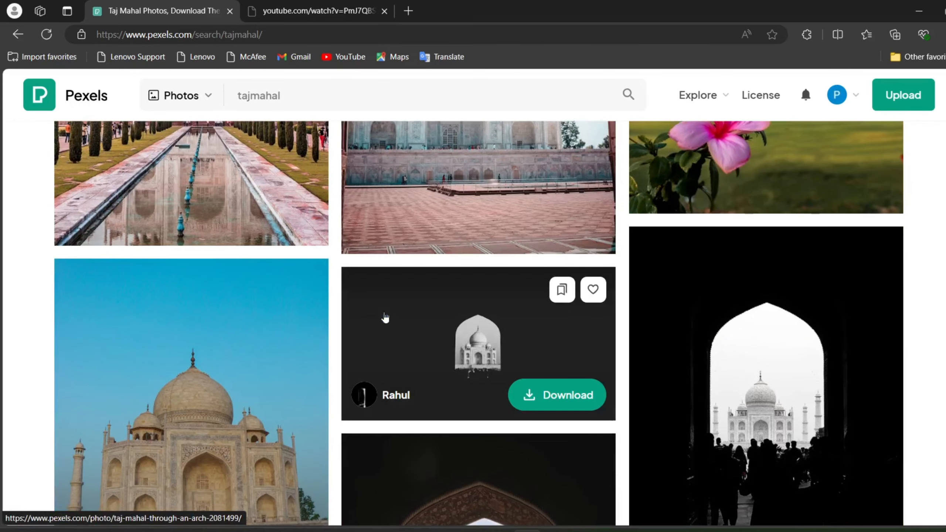
scroll(385, 317, down, 6)
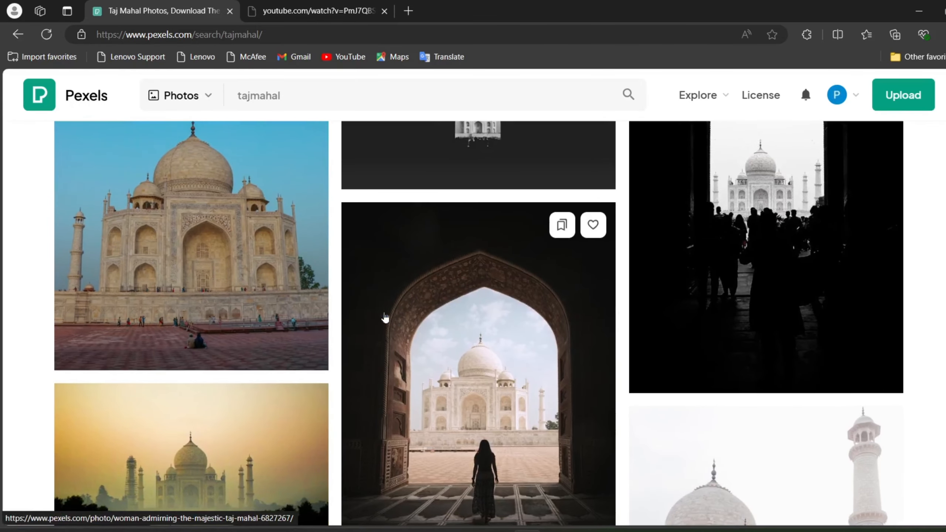
scroll(386, 317, down, 8)
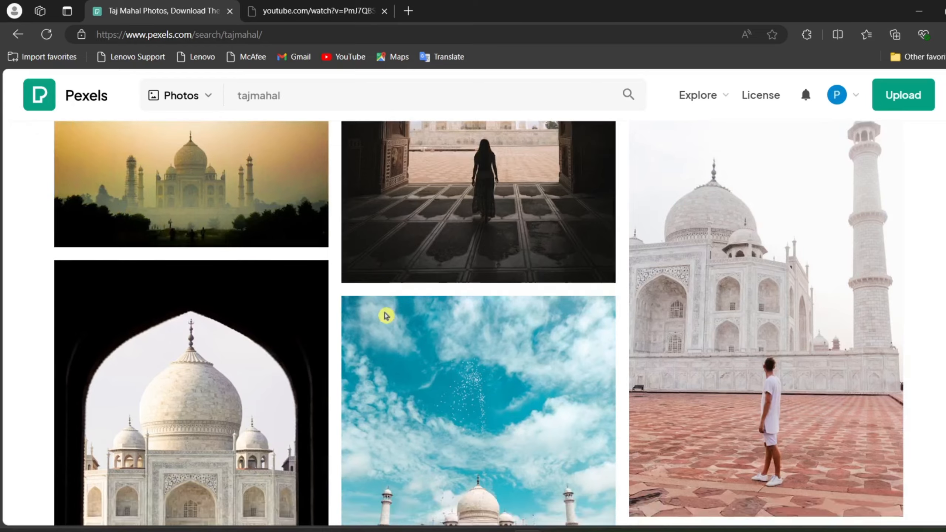
scroll(385, 316, down, 10)
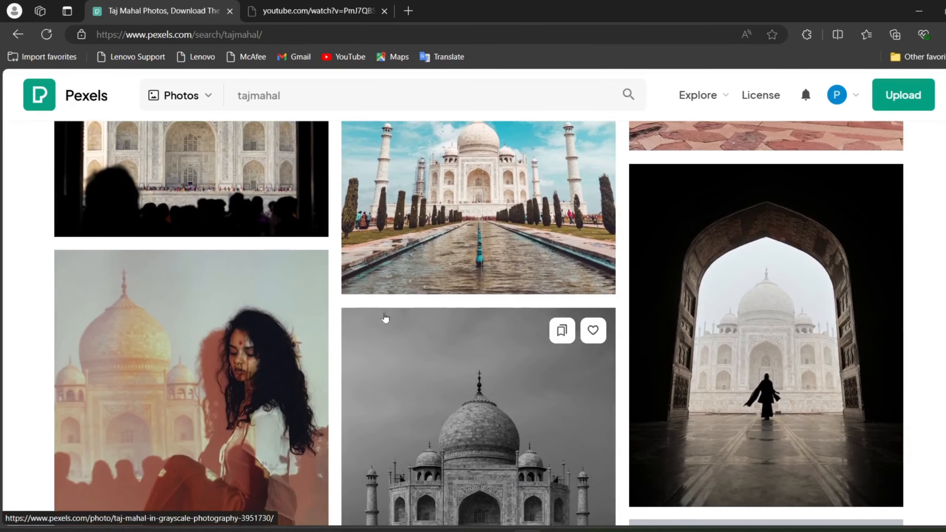
mouse_move(449, 262)
scroll(476, 247, down, 12)
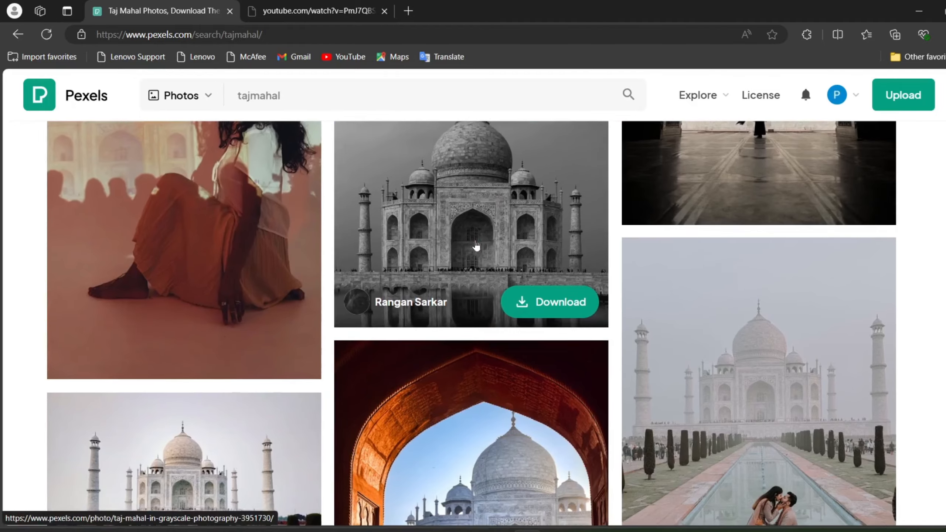
scroll(476, 245, down, 14)
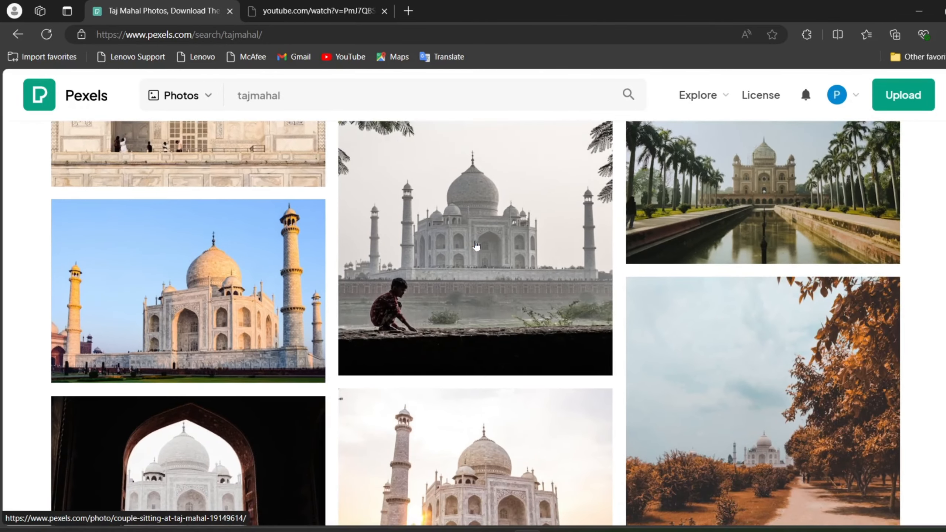
scroll(476, 245, down, 8)
scroll(476, 245, up, 8)
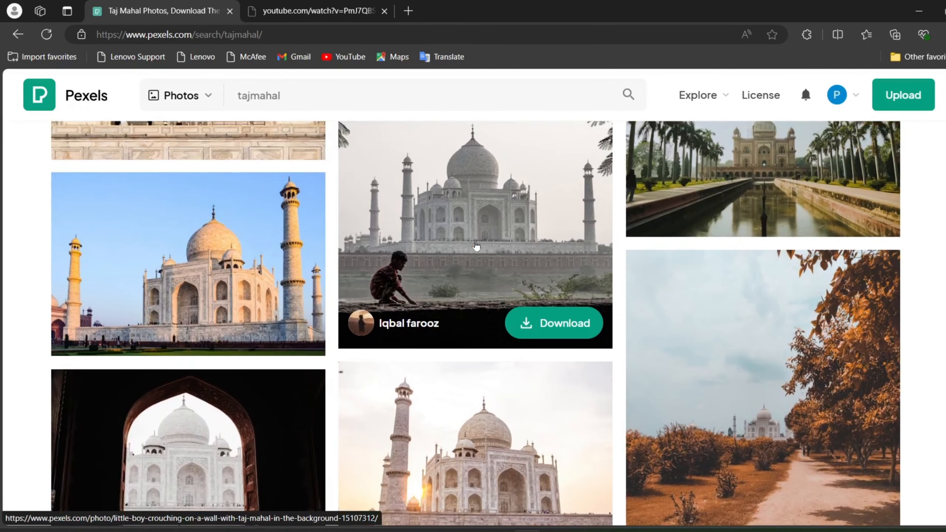
scroll(476, 245, down, 7)
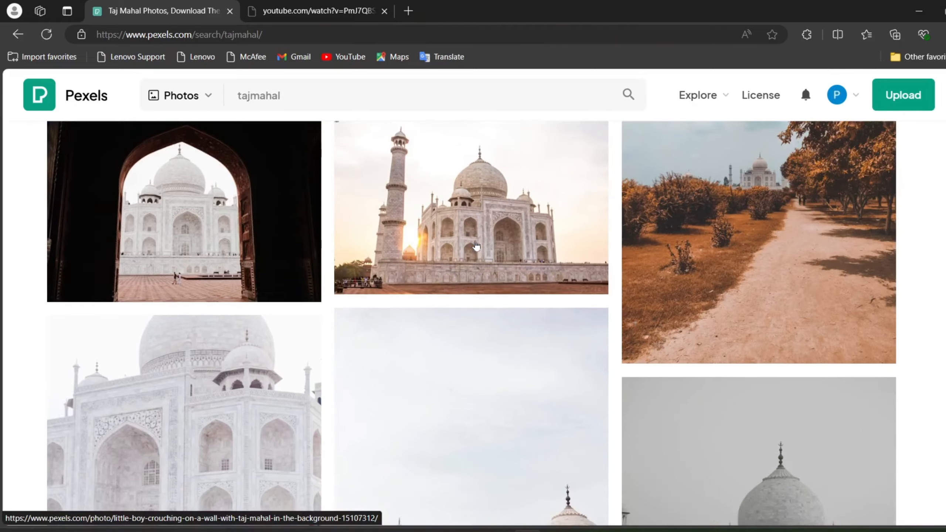
scroll(475, 245, down, 7)
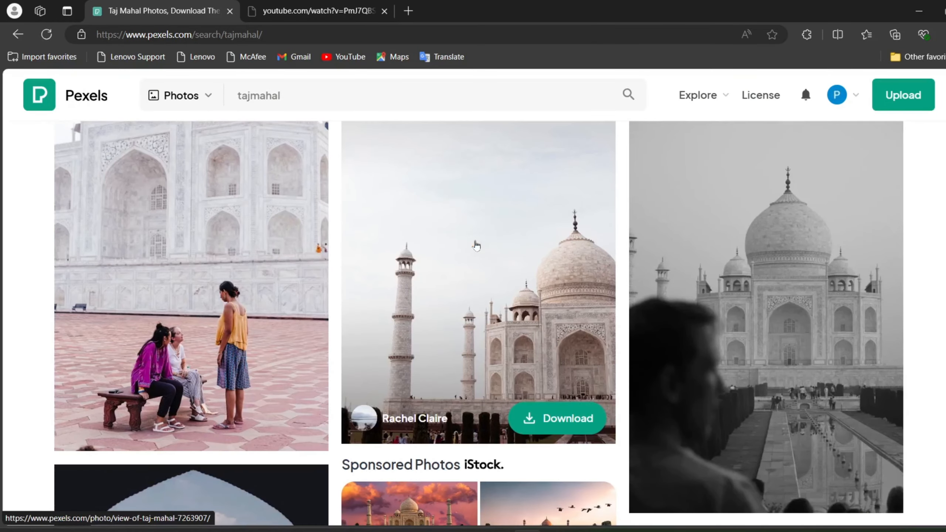
scroll(476, 245, down, 7)
scroll(476, 246, down, 2)
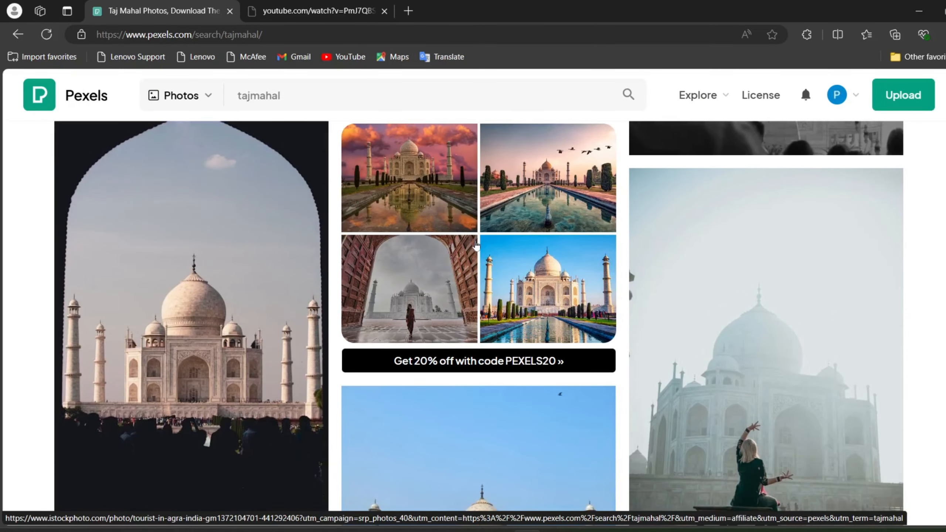
scroll(476, 245, down, 6)
scroll(475, 245, down, 2)
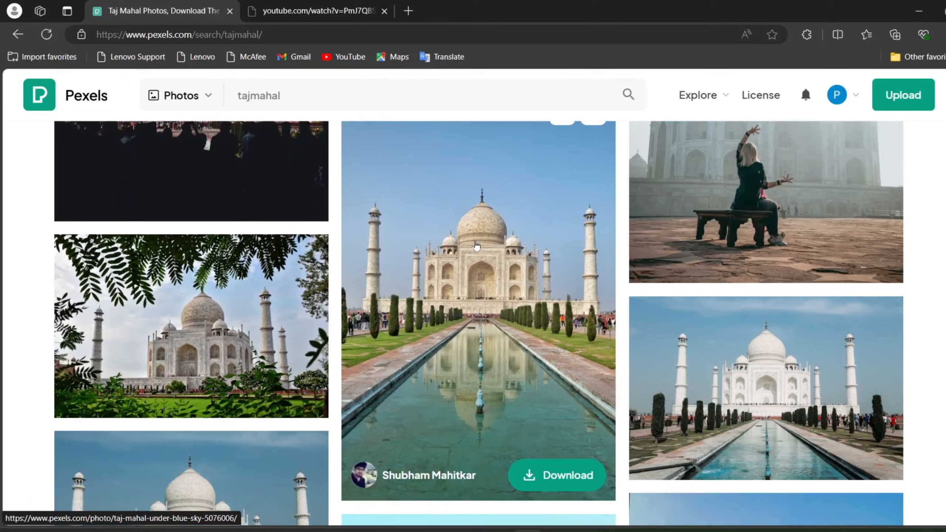
scroll(470, 296, down, 9)
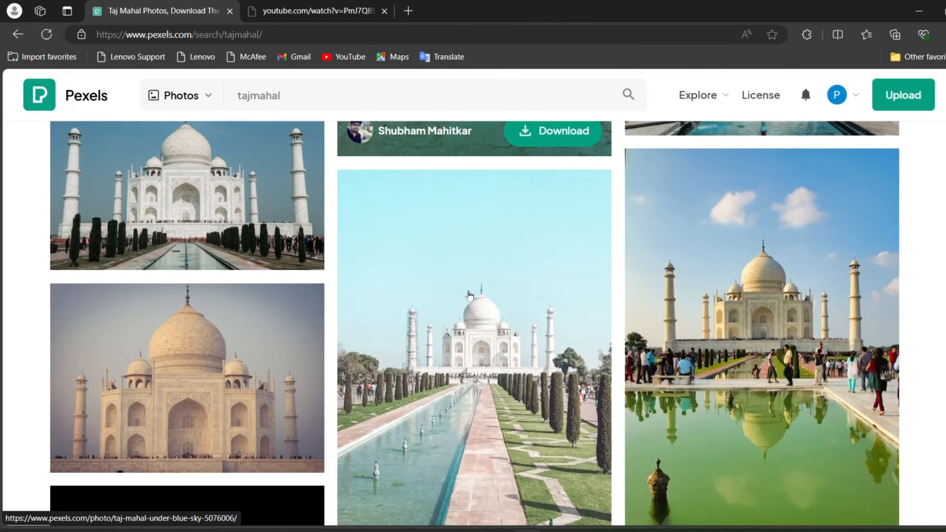
scroll(469, 297, down, 20)
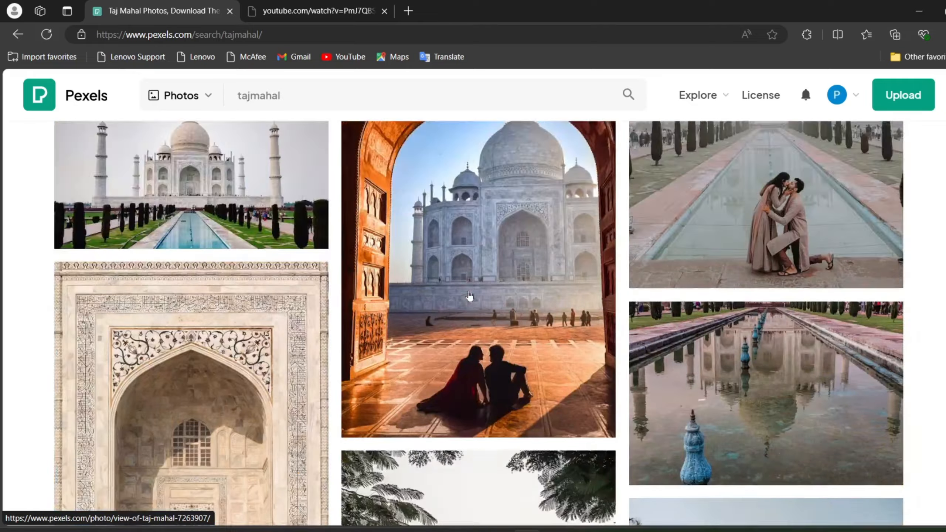
- Return to the first Taj Mahal results and open the photo framed by pink blossoming branches
scroll(470, 296, up, 20)
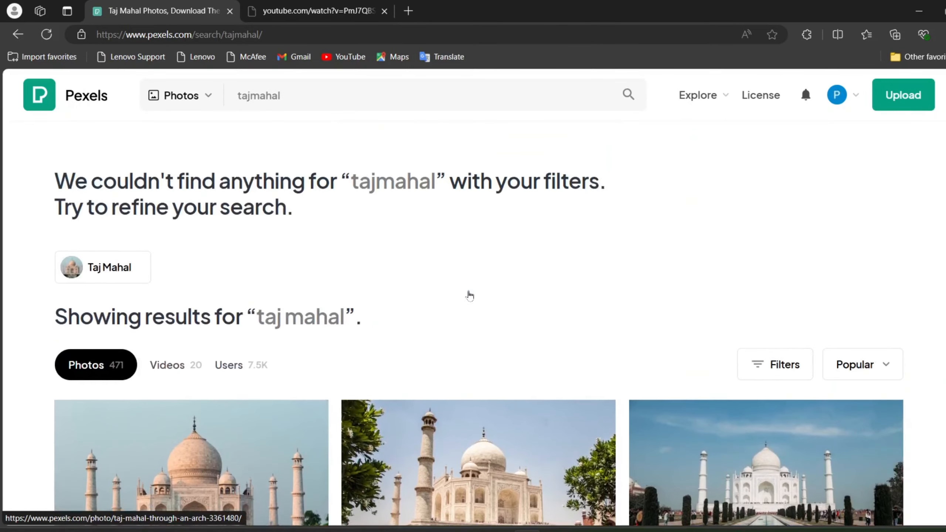
scroll(470, 297, down, 5)
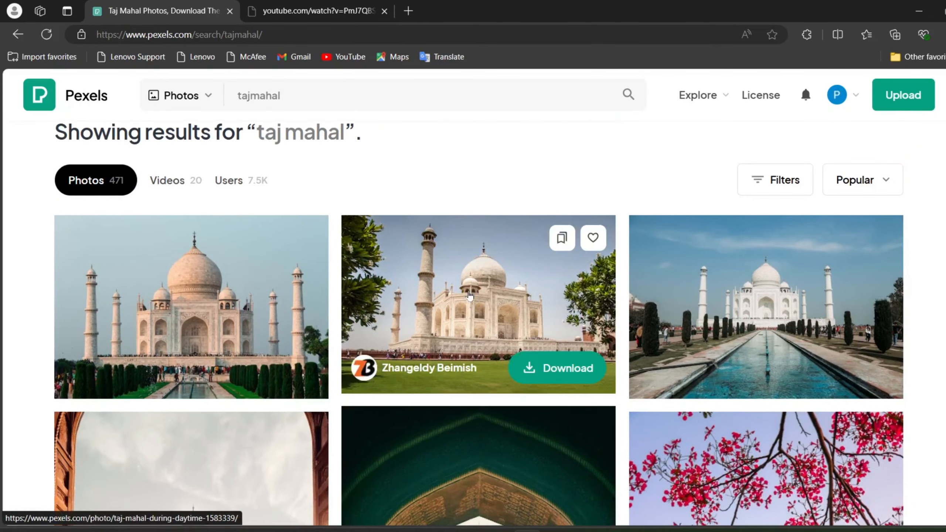
scroll(470, 296, down, 8)
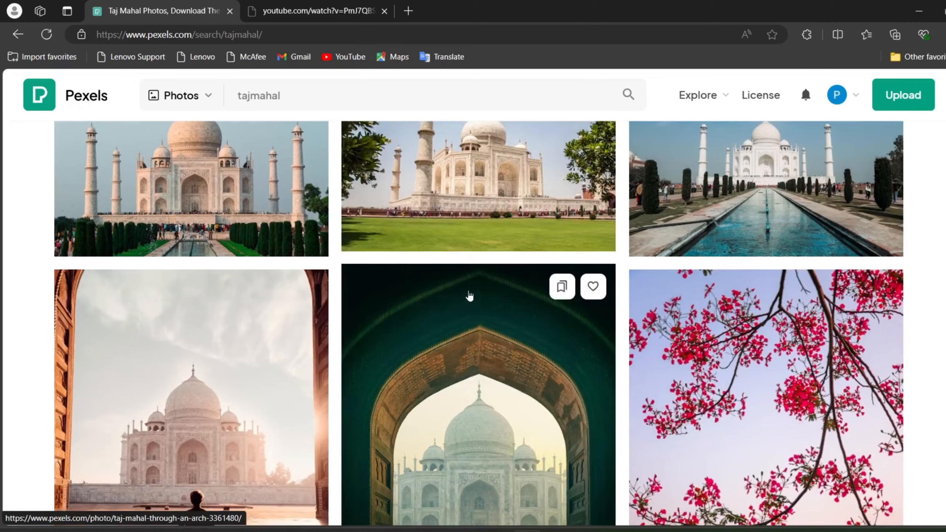
scroll(470, 296, down, 2)
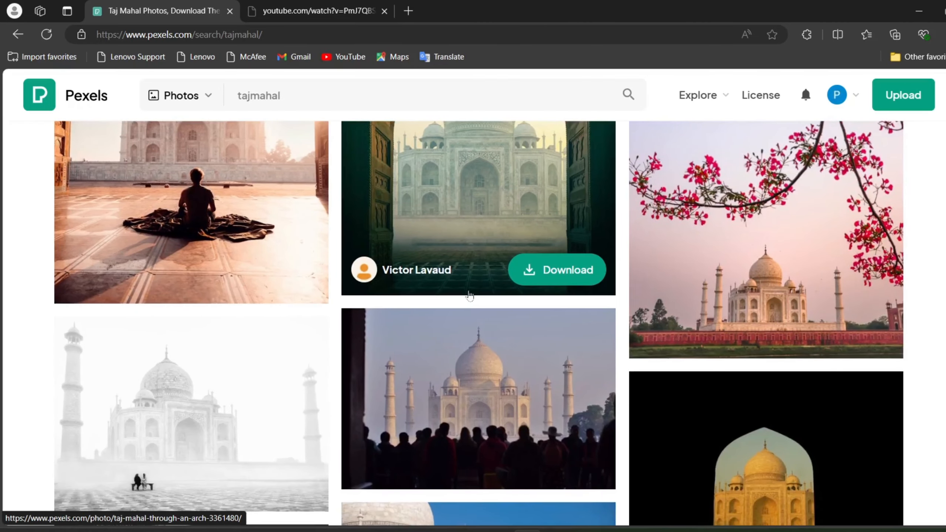
click(762, 293)
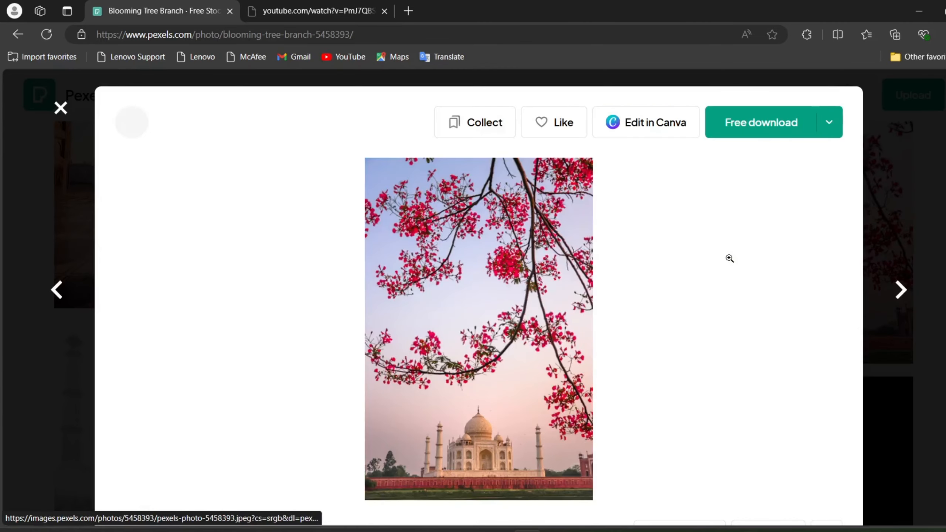
- Close the blossom-framed photo, look through more results, and download the front view of the Taj Mahal with four minarets
click(61, 108)
scroll(565, 356, down, 8)
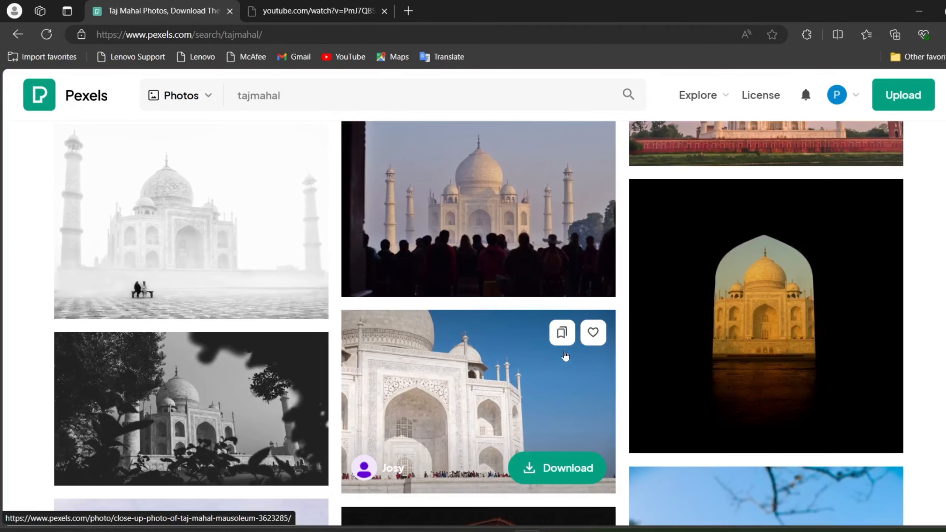
scroll(565, 356, down, 3)
scroll(565, 356, down, 7)
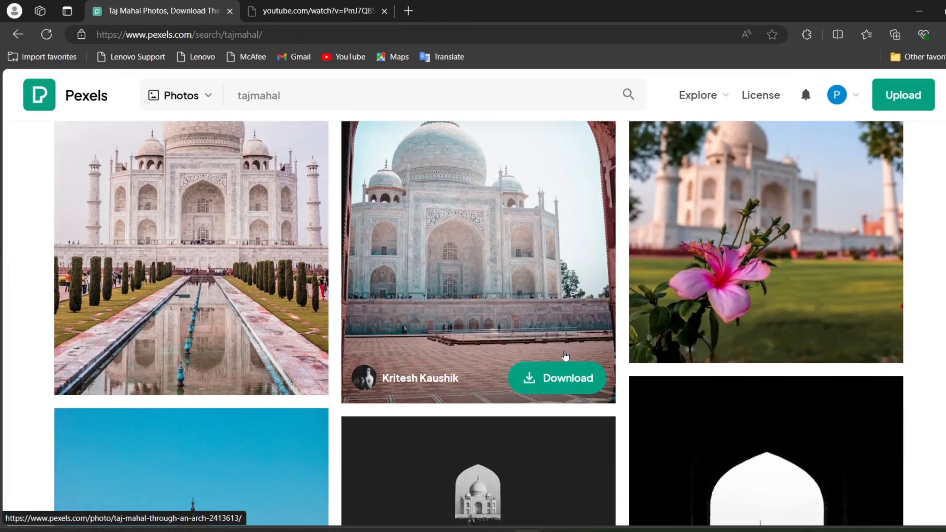
scroll(262, 302, up, 20)
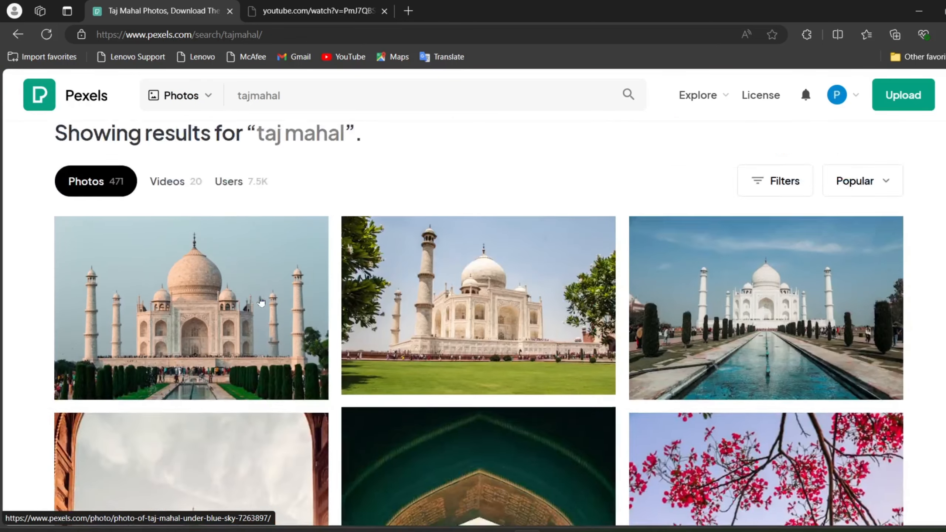
scroll(220, 347, down, 3)
click(220, 347)
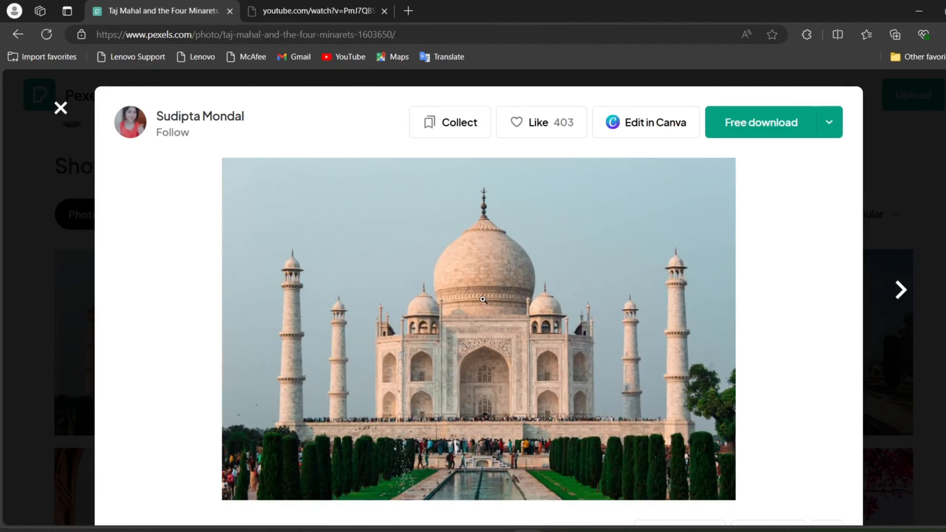
click(772, 133)
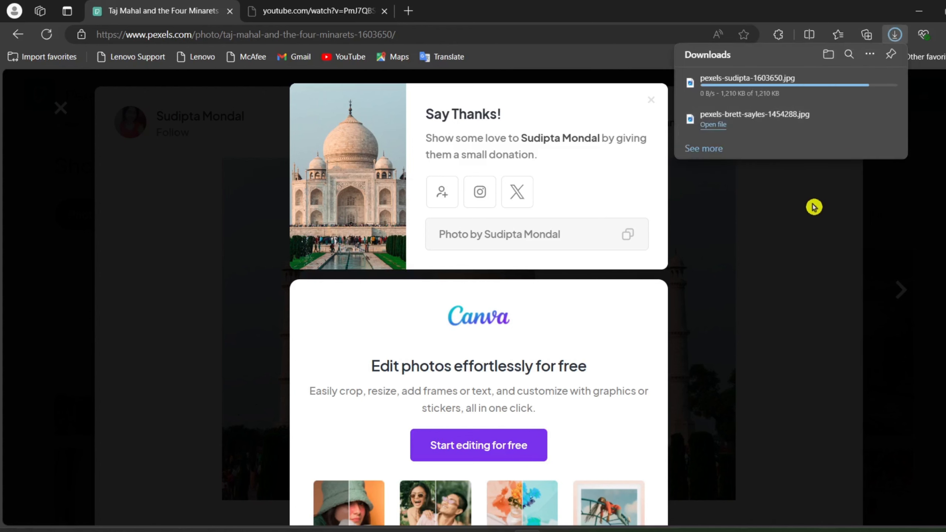
click(807, 243)
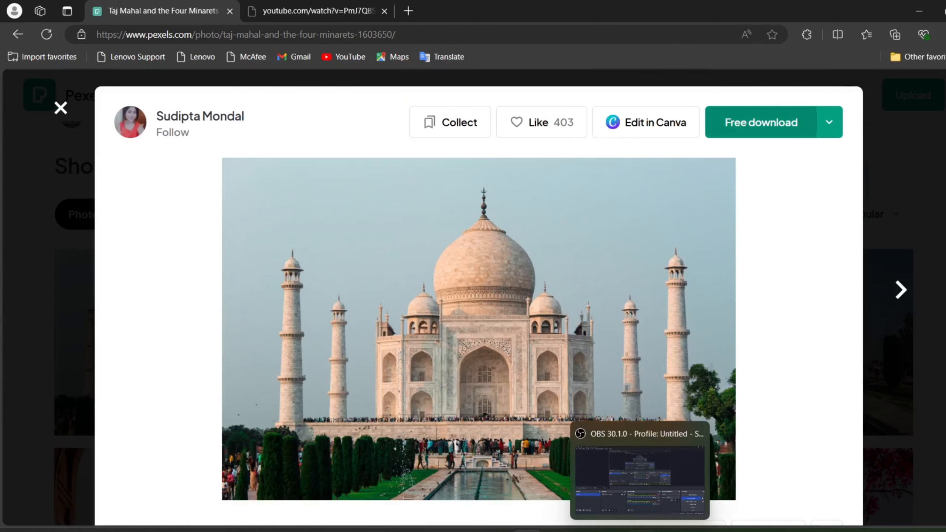
- Switch to Photoshop and open the downloaded photo pexels-sudipta-1603650.jpg
mouse_move(669, 530)
click(666, 494)
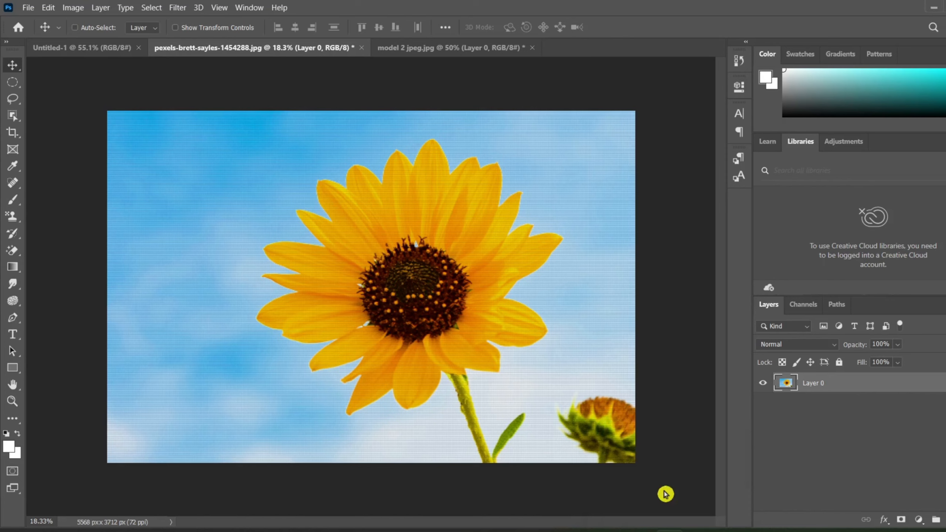
key(ctrl+o)
double_click(211, 114)
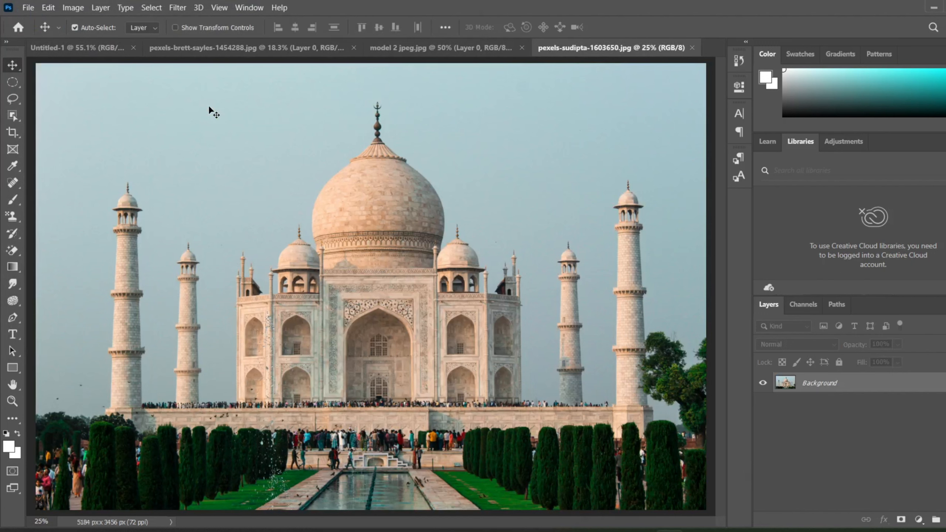
- Convert the Taj Mahal photo's Background layer into the regular layer Layer 0
click(177, 7)
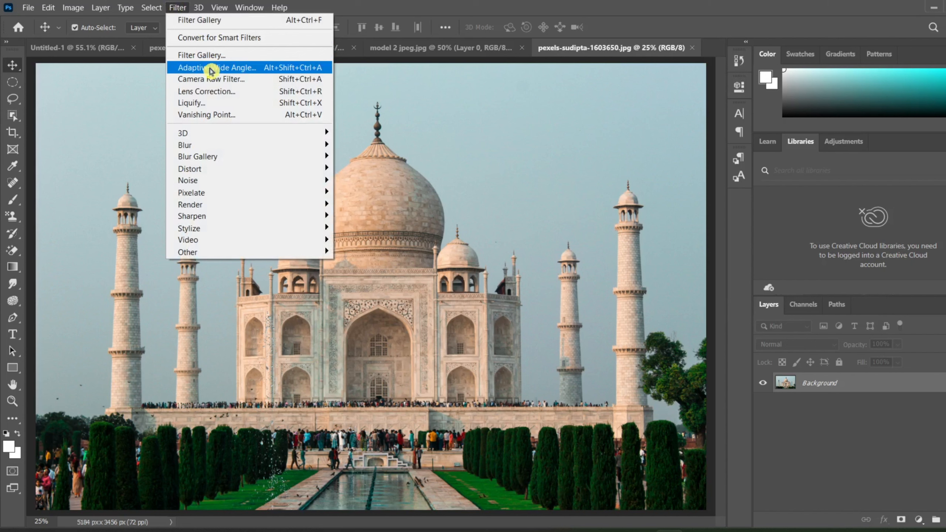
click(357, 5)
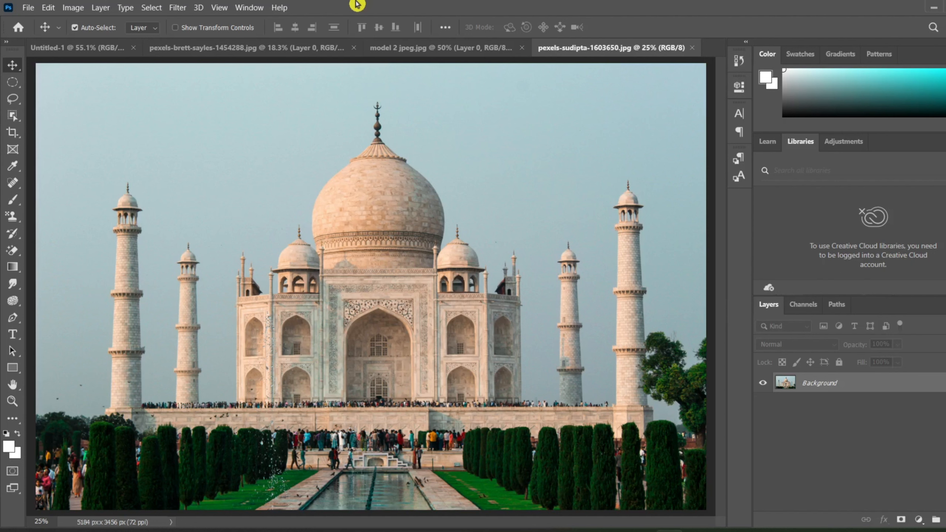
double_click(807, 388)
click(602, 155)
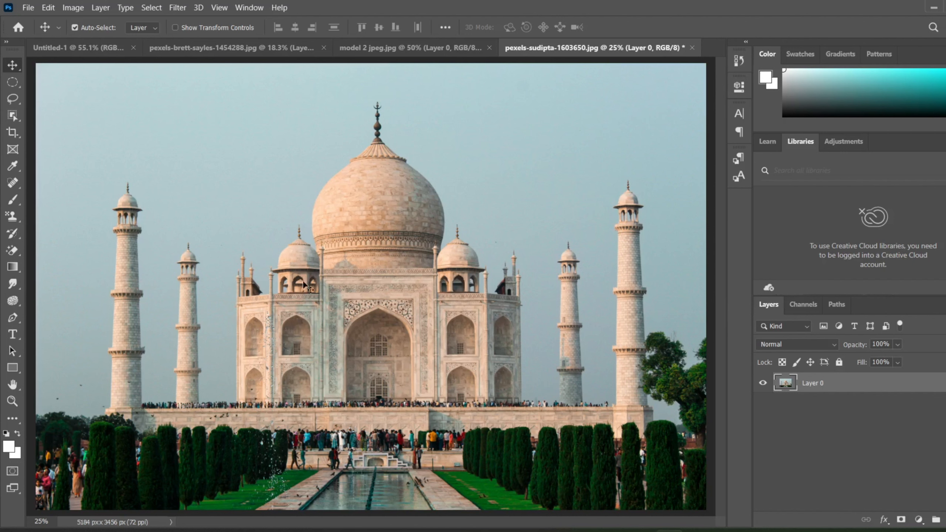
scroll(421, 445, down, 1)
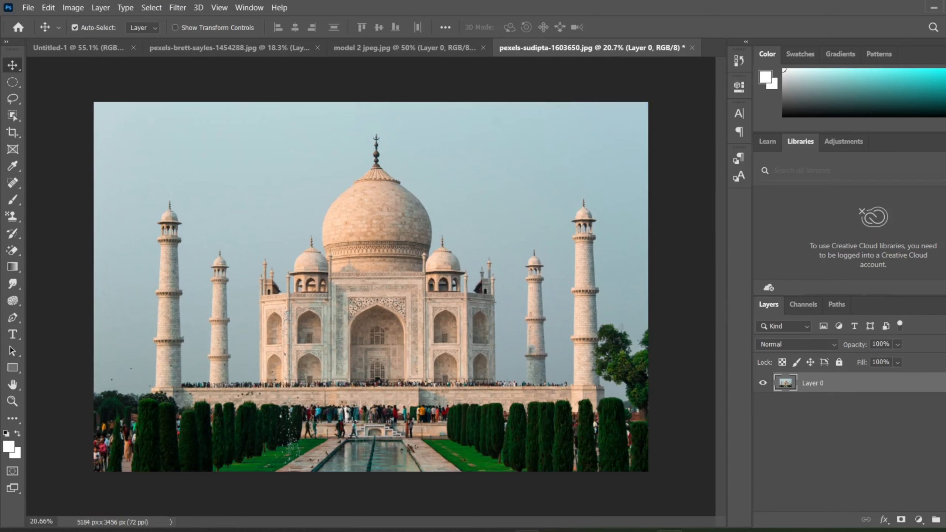
- Switch to the Pexels page in Edge, return to the results, and view the black-and-white Taj Mahal photo taken through branches
mouse_move(526, 531)
click(520, 488)
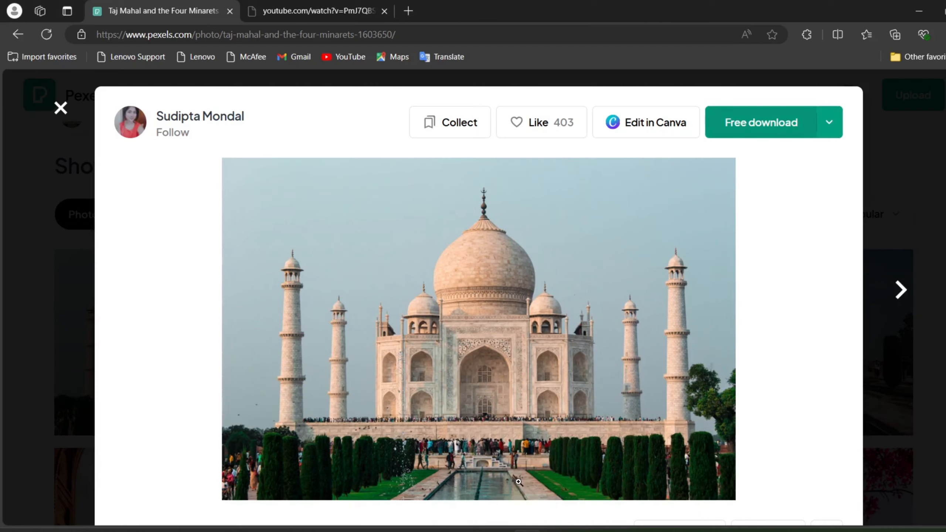
click(869, 312)
scroll(571, 359, down, 1)
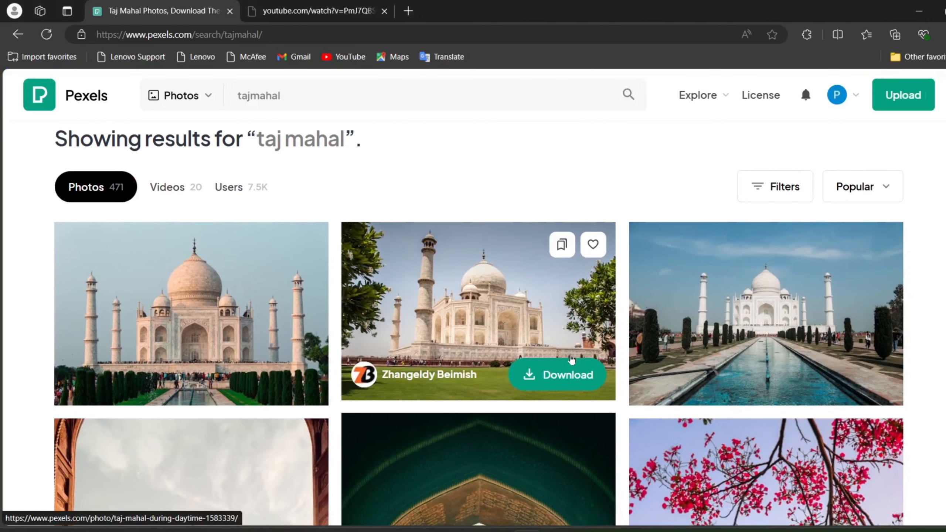
scroll(520, 297, down, 1)
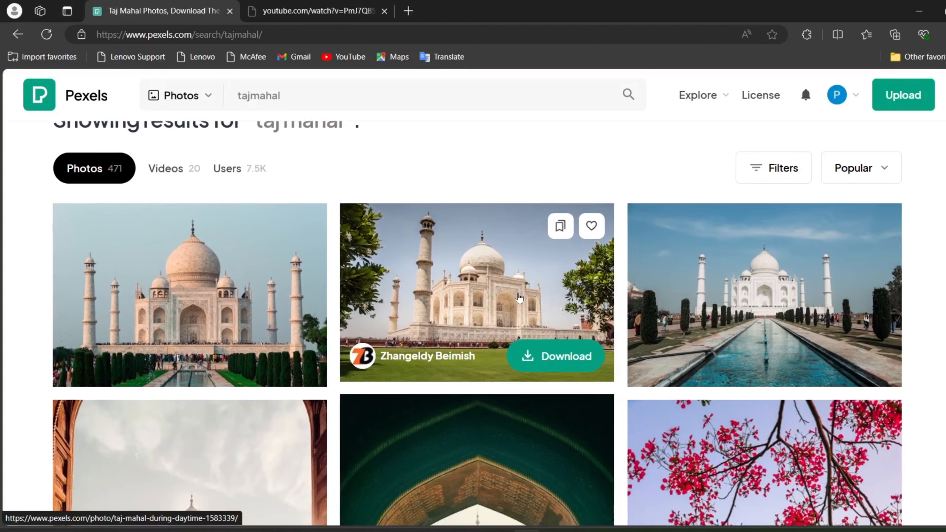
scroll(698, 337, down, 7)
scroll(698, 337, down, 8)
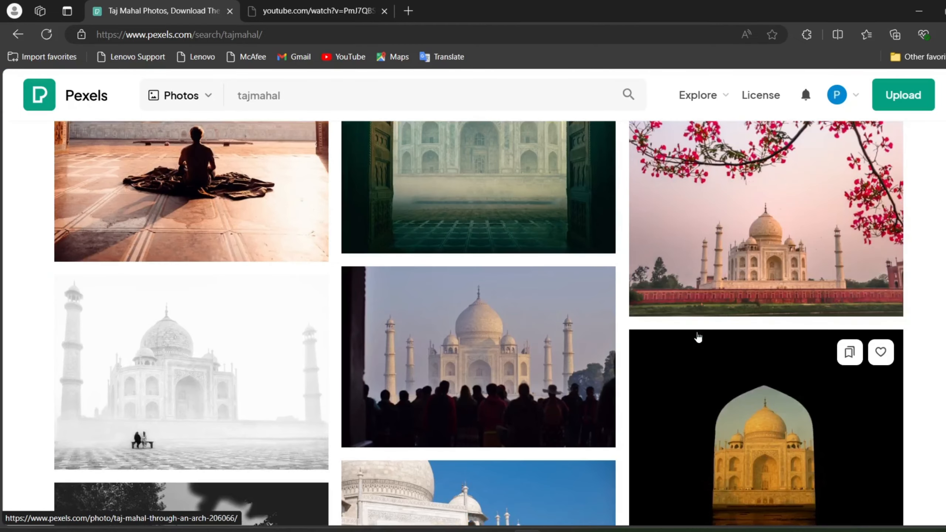
scroll(698, 337, up, 1)
scroll(699, 338, down, 2)
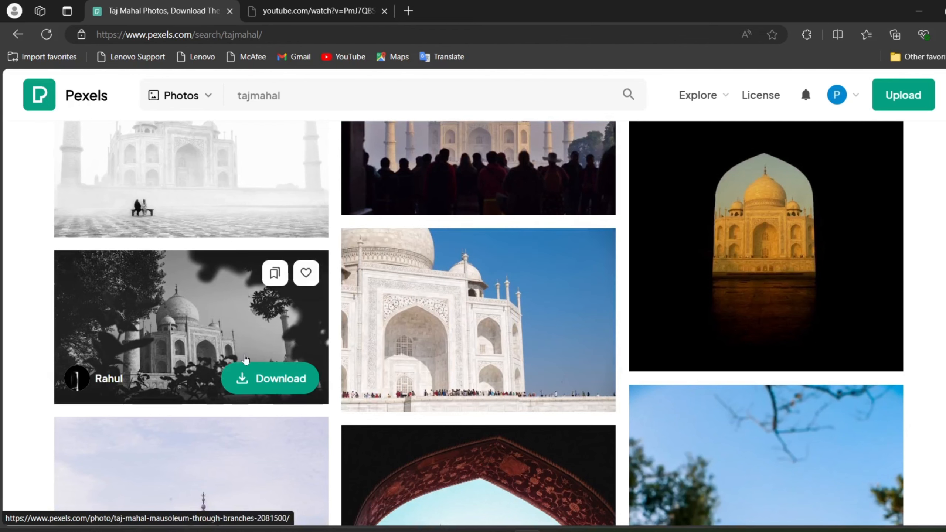
click(242, 308)
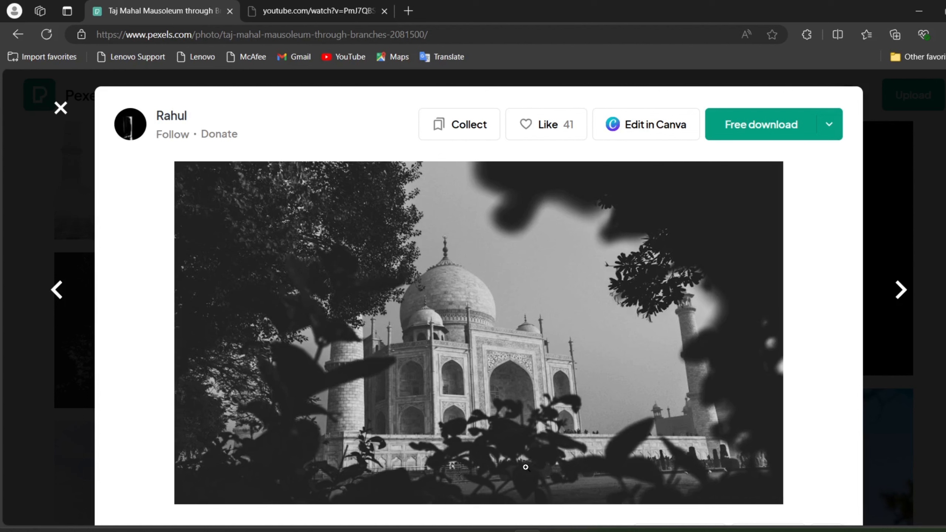
click(903, 184)
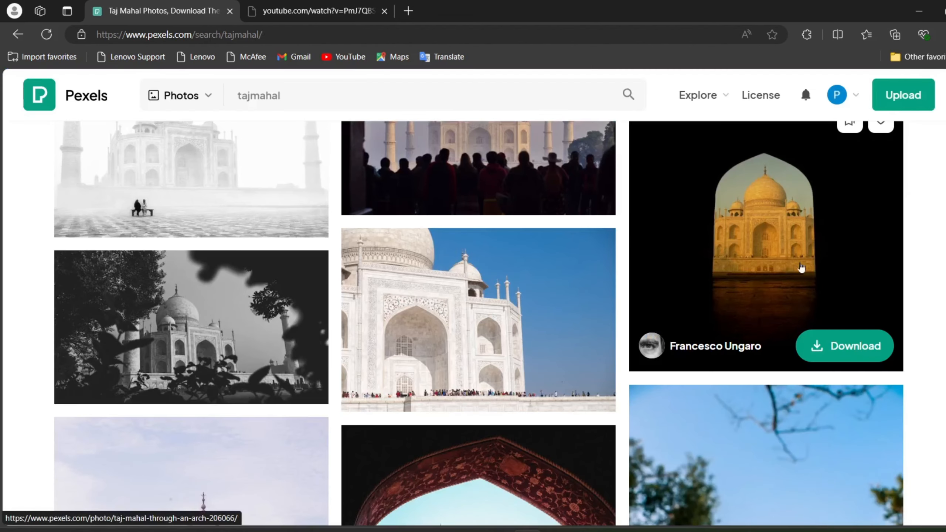
- Browse further down the Taj Mahal results for other views of the building
scroll(800, 266, down, 8)
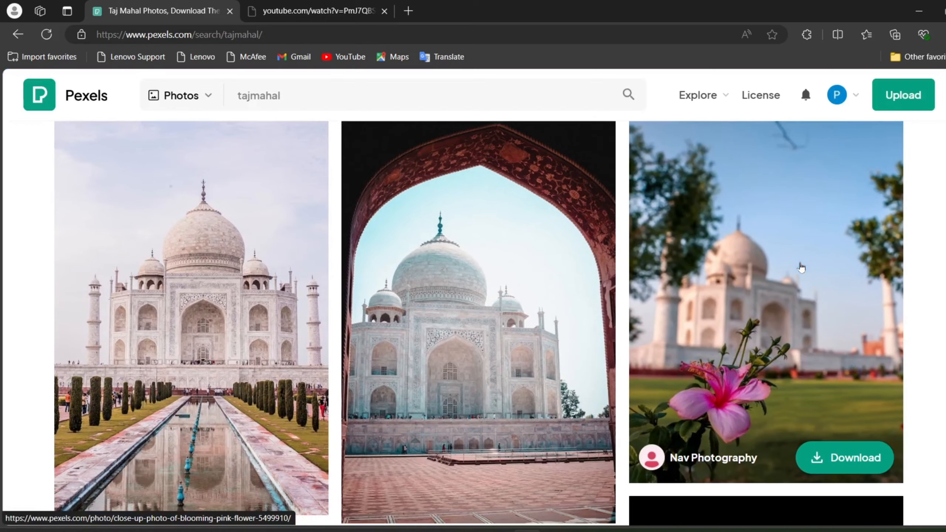
scroll(801, 267, down, 10)
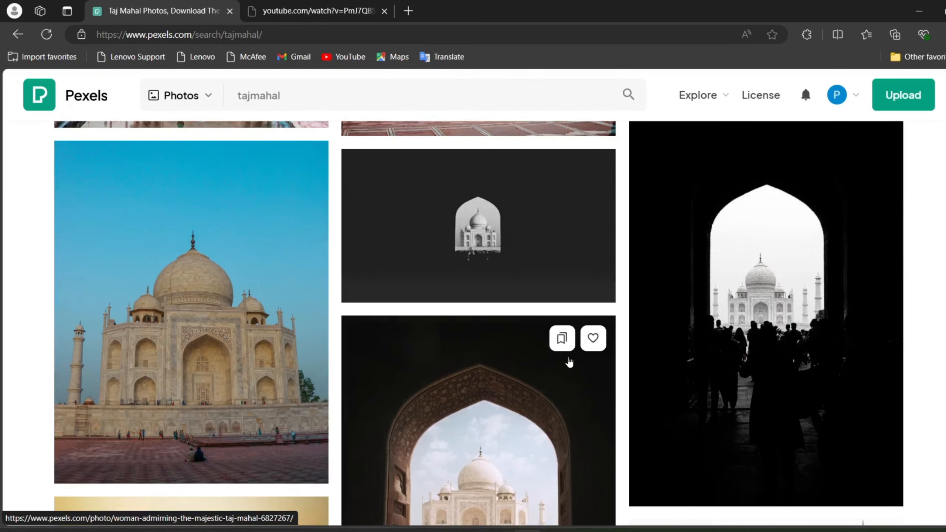
scroll(569, 362, down, 10)
scroll(569, 362, down, 15)
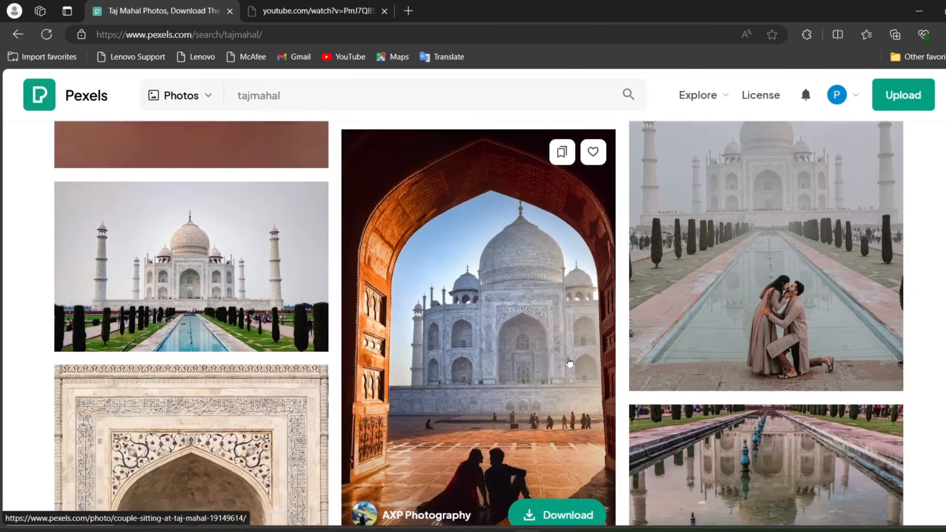
scroll(568, 362, down, 5)
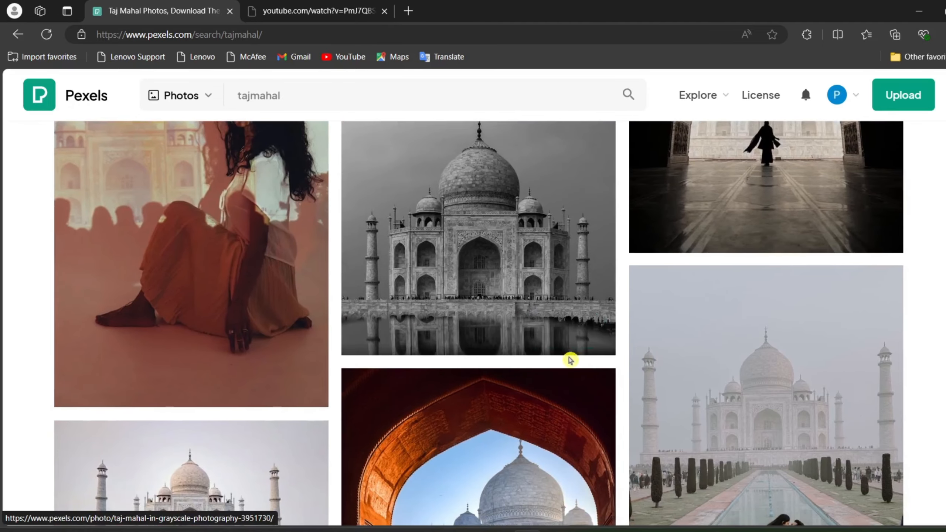
- Switch back to Photoshop and open the Adaptive Wide Angle filter for the Taj Mahal layer
mouse_move(667, 529)
click(655, 485)
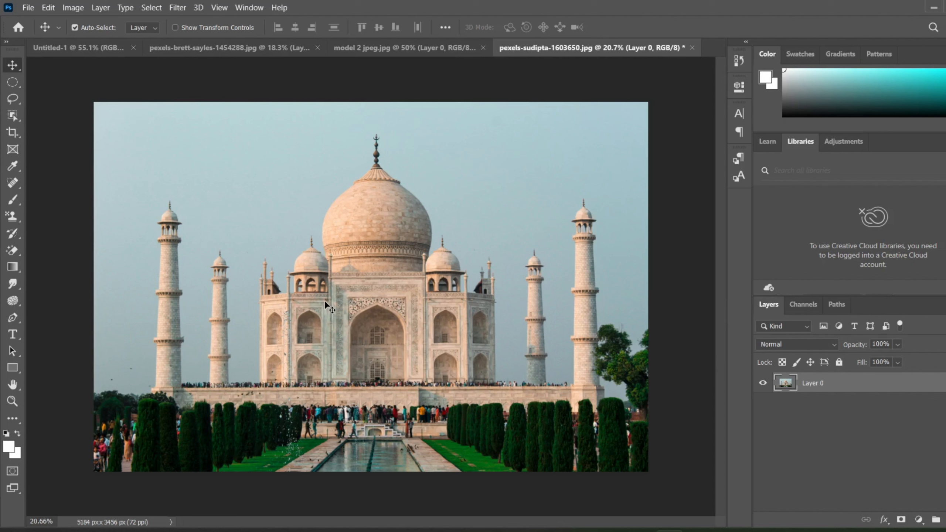
click(177, 8)
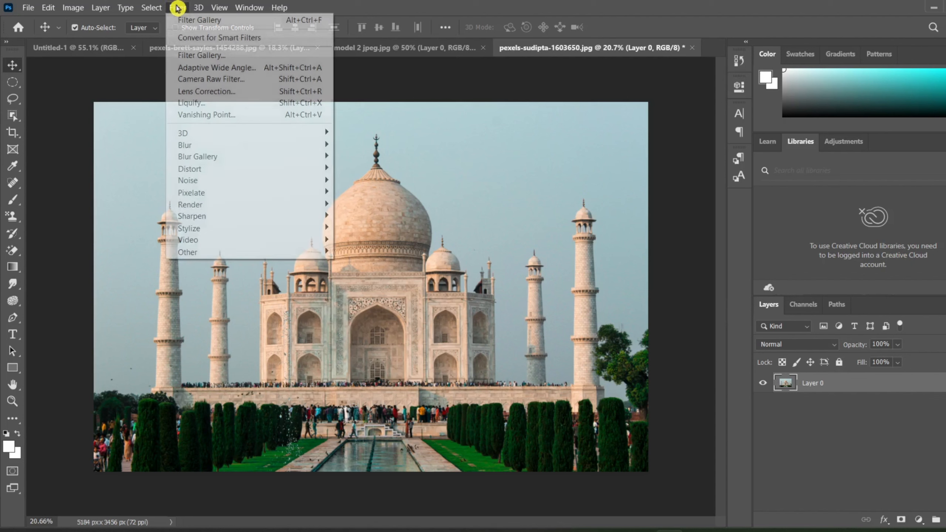
click(200, 67)
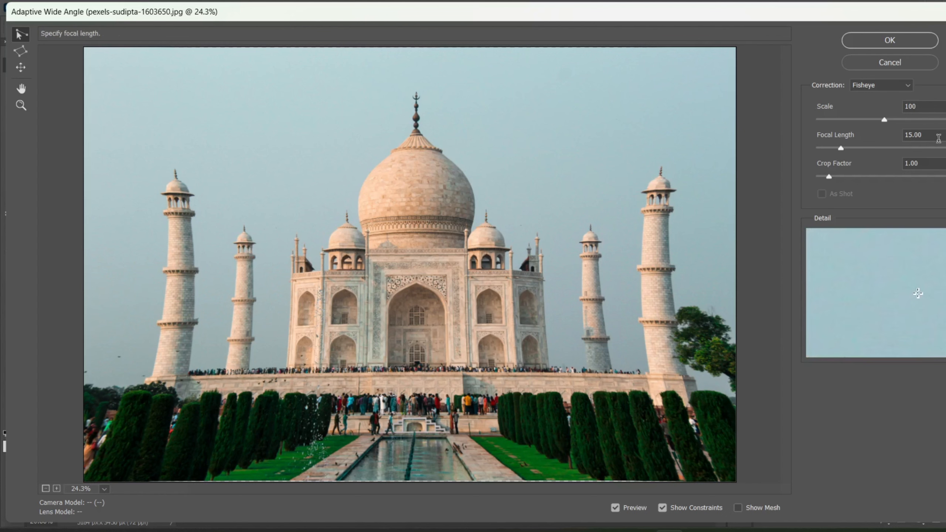
- Try Fisheye focal lengths of 72, 20.89, 5.76 and 18.54, and set the focal length back to 72
drag(884, 120, 837, 120)
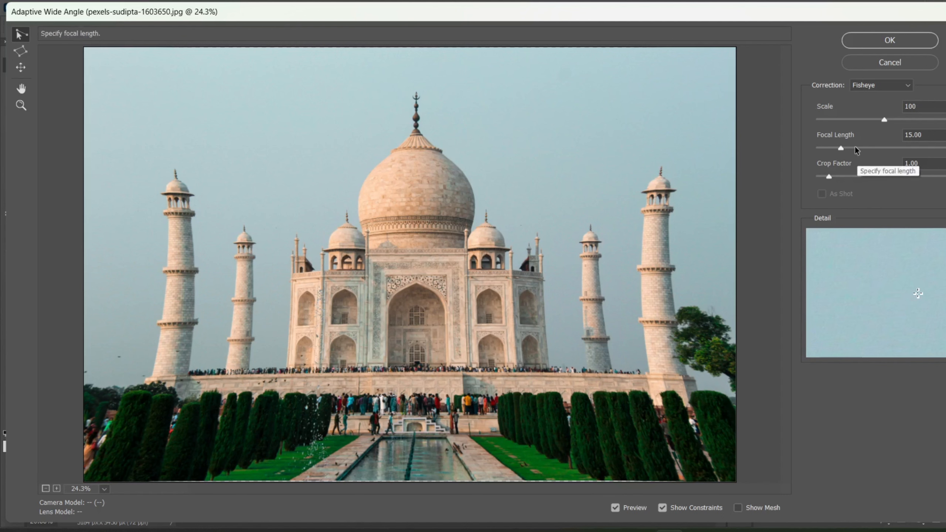
drag(854, 147, 945, 147)
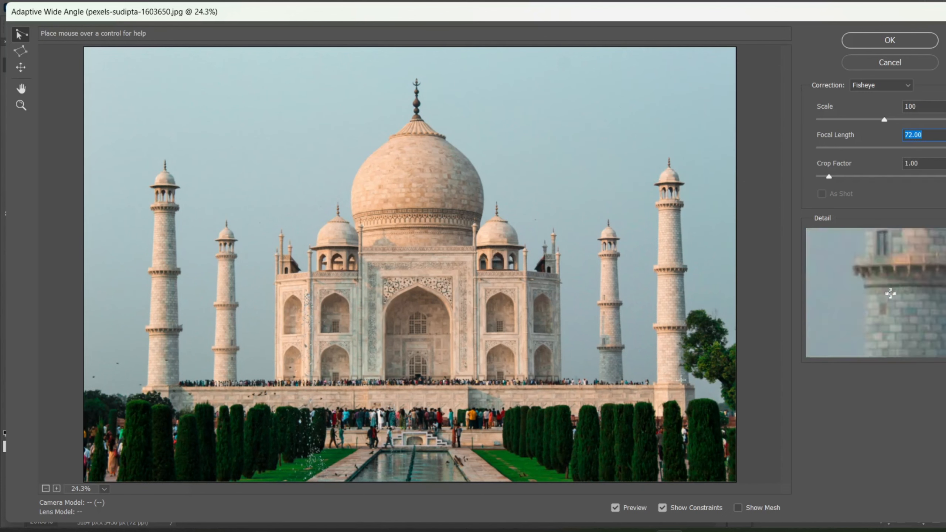
click(852, 147)
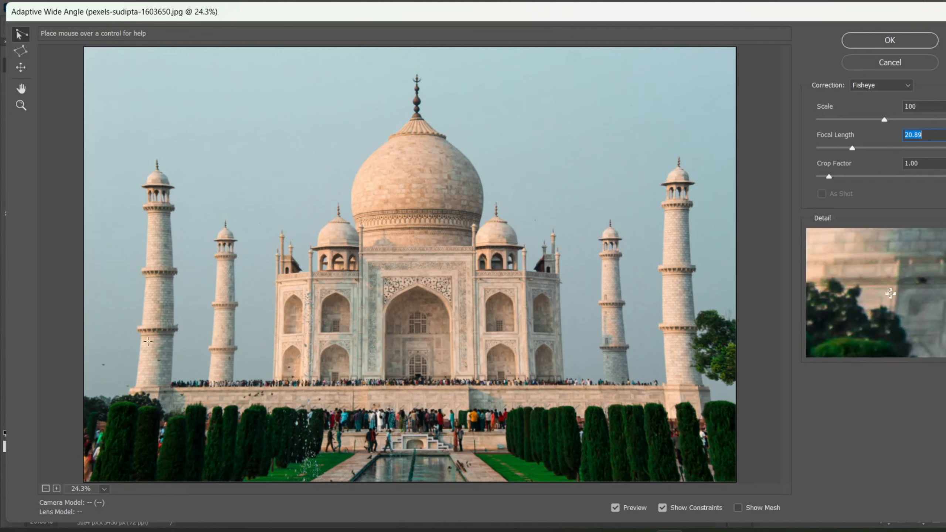
click(823, 148)
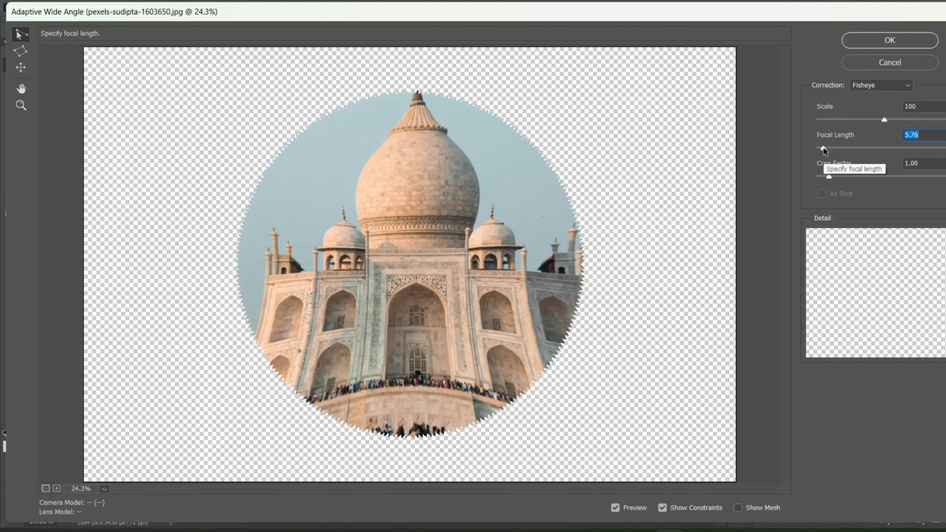
drag(823, 148, 848, 148)
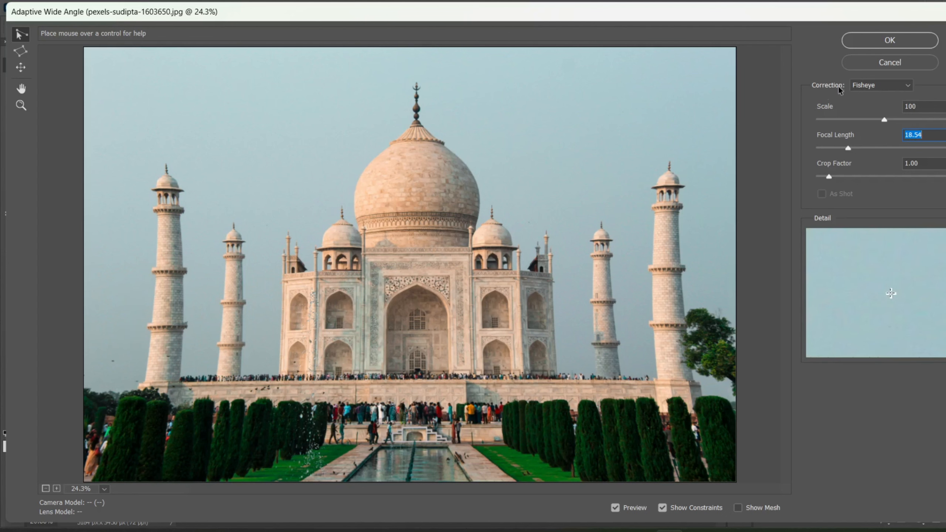
text(72)
key(Return)
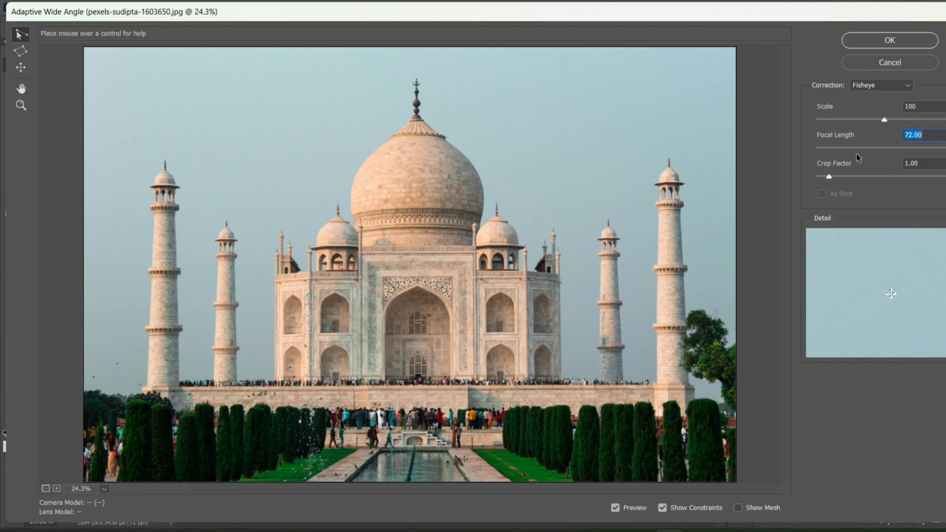
- Try crop factors of 1.97 and 6.22 for the Fisheye correction, and reduce the crop factor to 0.10
click(842, 177)
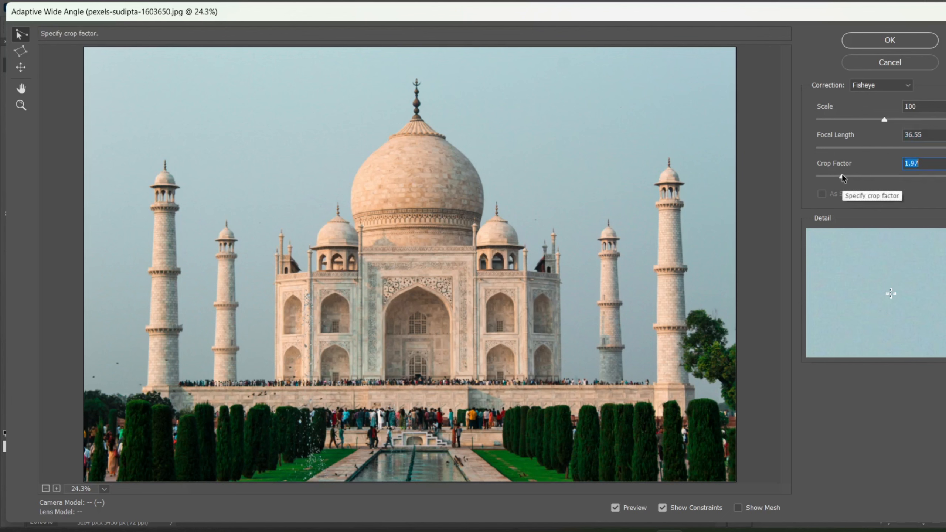
drag(841, 175, 900, 177)
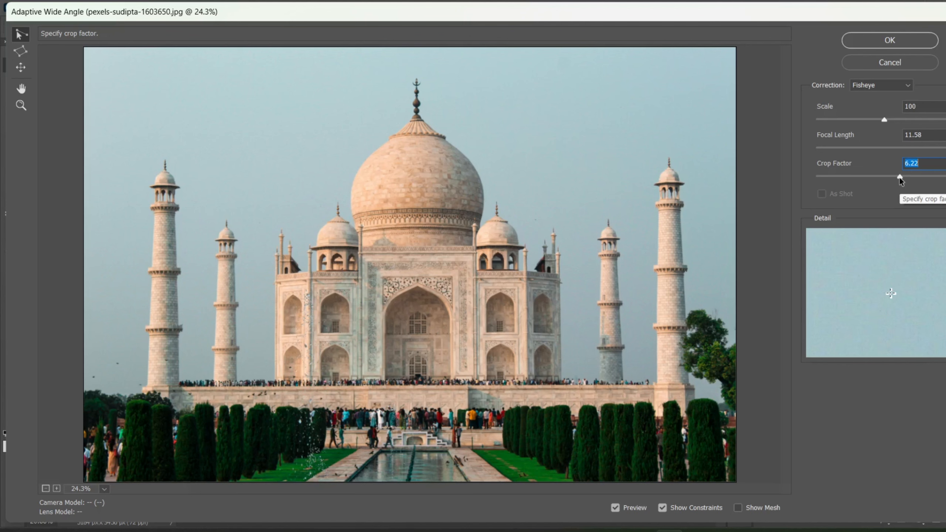
drag(899, 177, 764, 193)
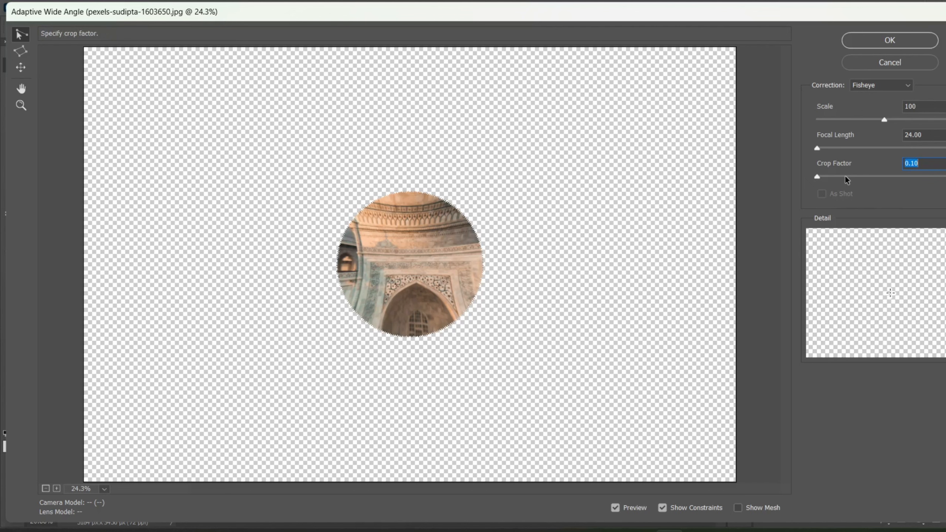
- Set the Fisheye crop factor to 10.00 and switch the correction model to Perspective
drag(845, 178, 943, 175)
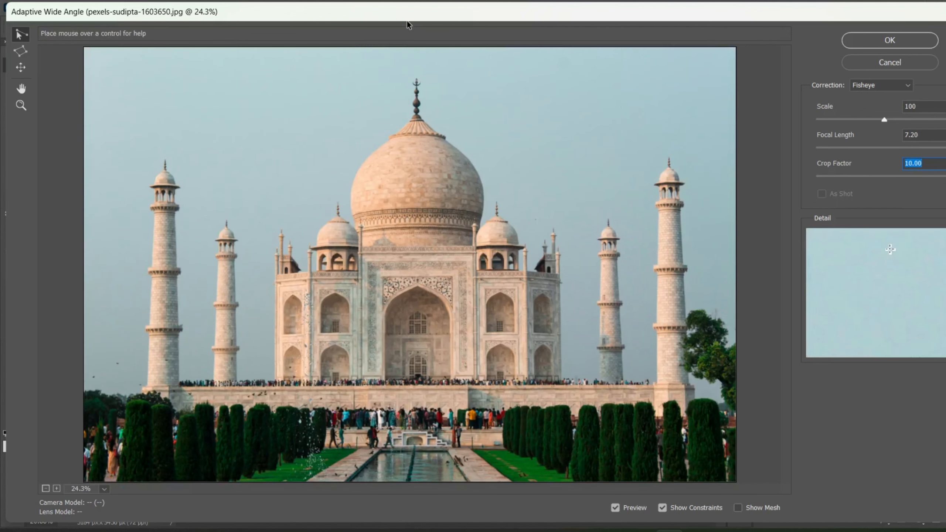
click(905, 89)
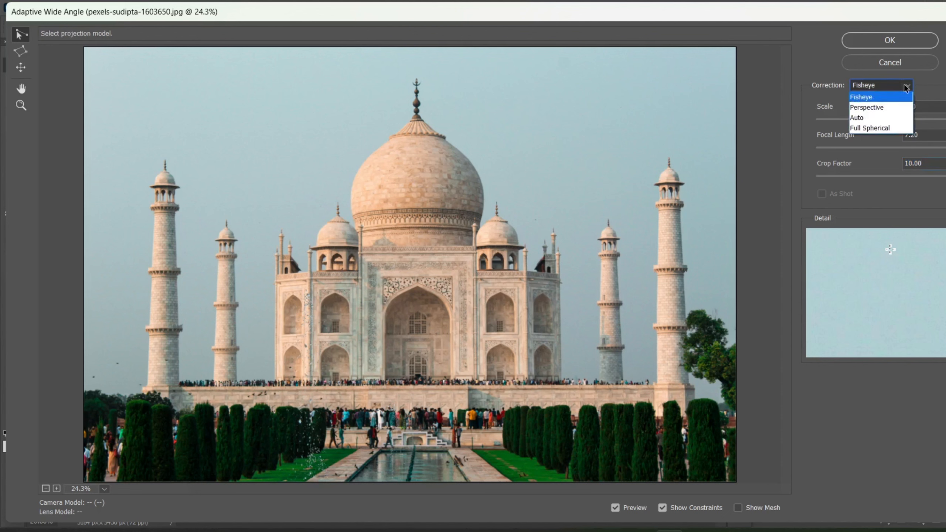
click(867, 100)
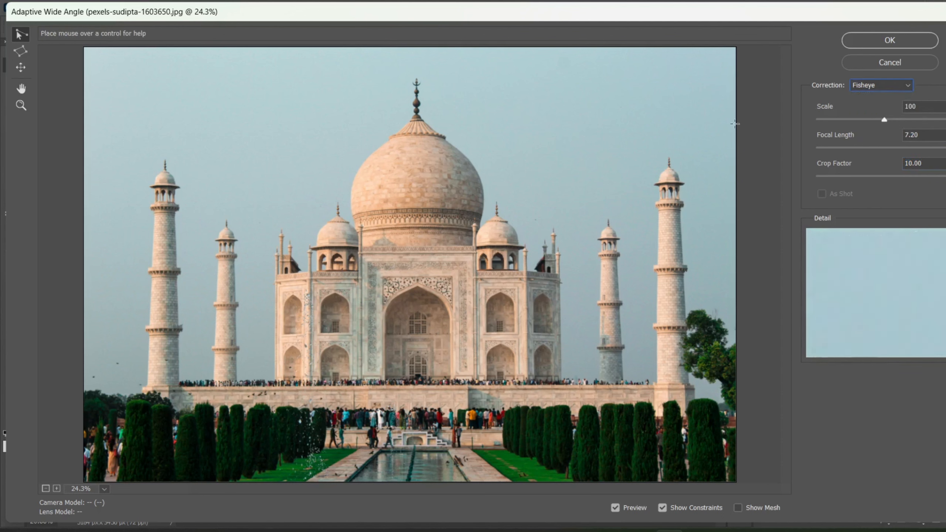
click(890, 84)
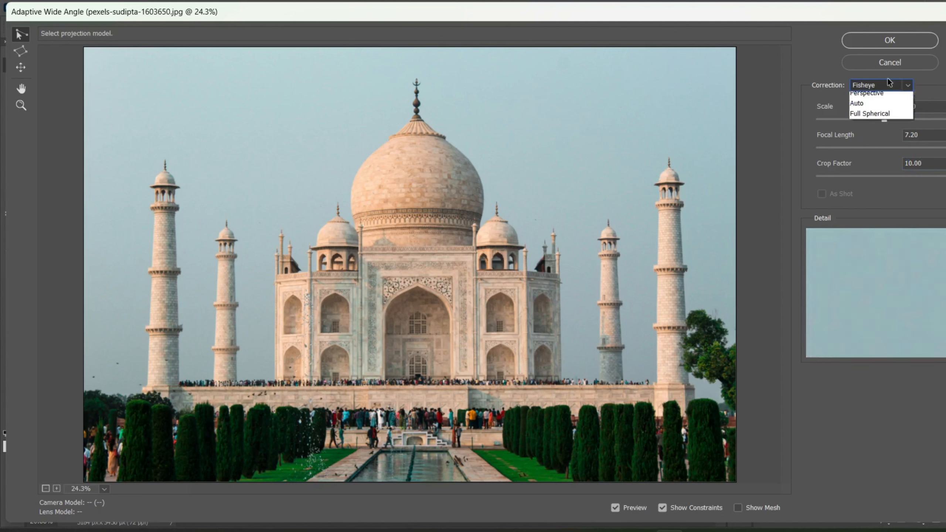
click(860, 108)
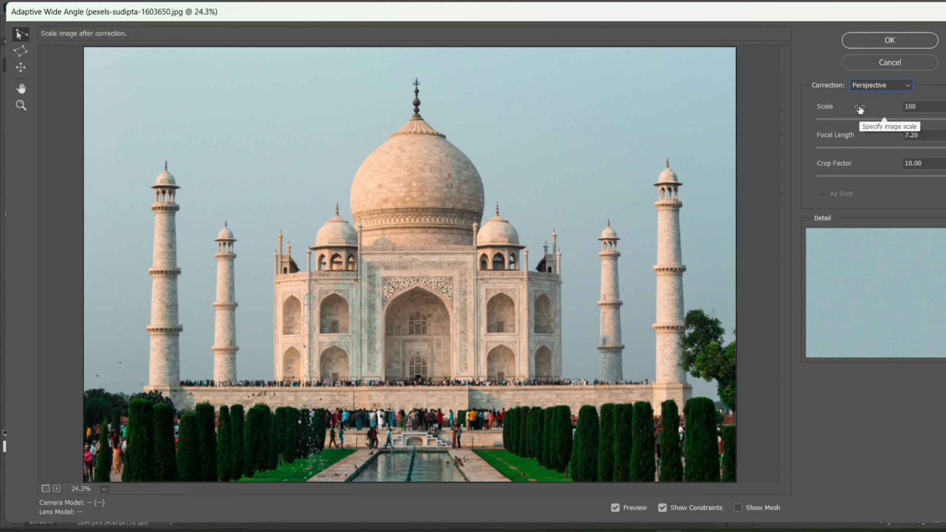
- Try the Auto and Full Spherical correction models on the Taj Mahal photo
click(880, 85)
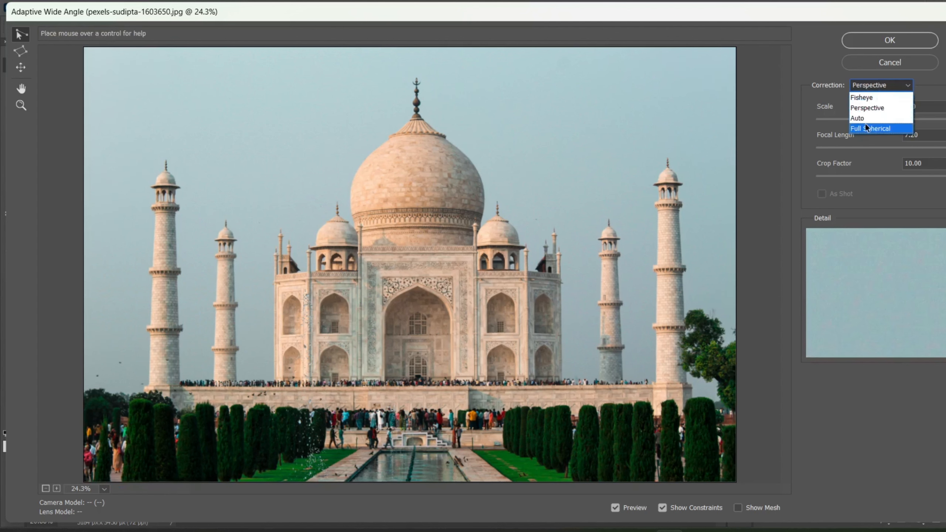
click(866, 119)
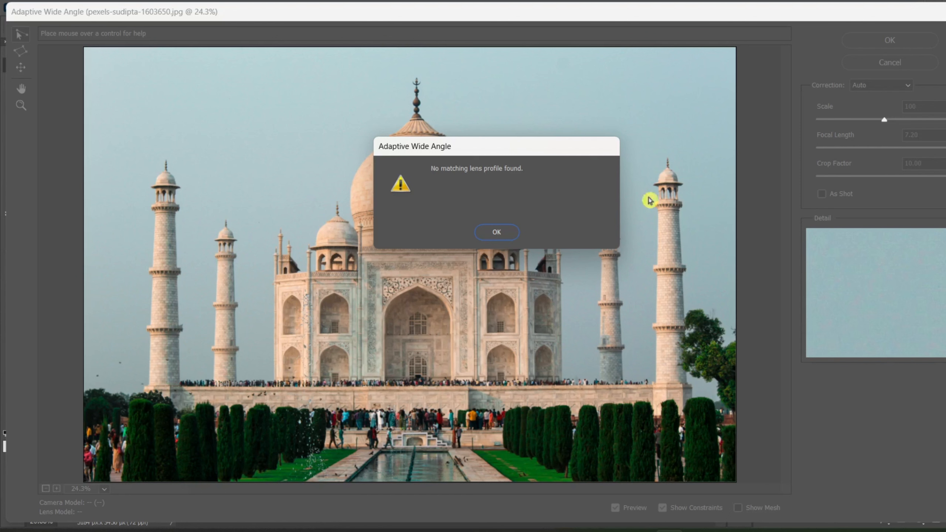
click(494, 233)
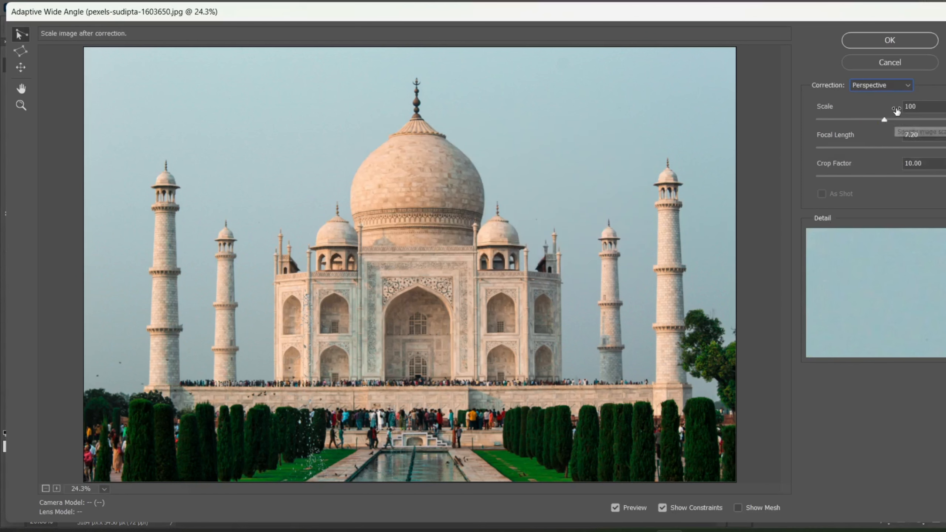
click(879, 85)
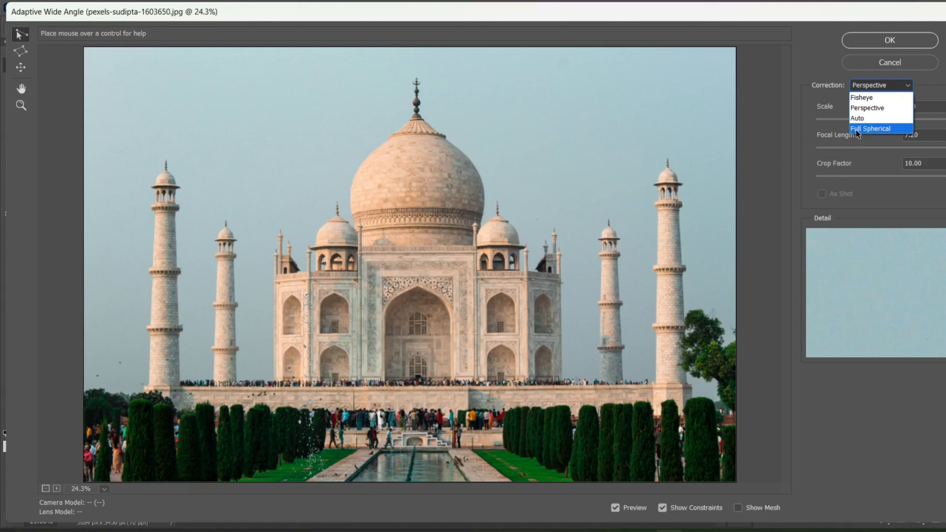
click(868, 128)
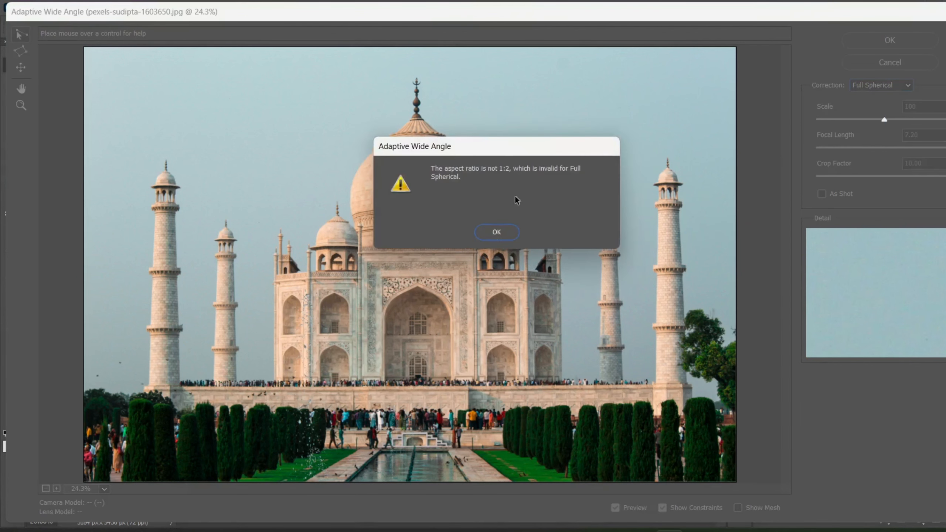
click(496, 231)
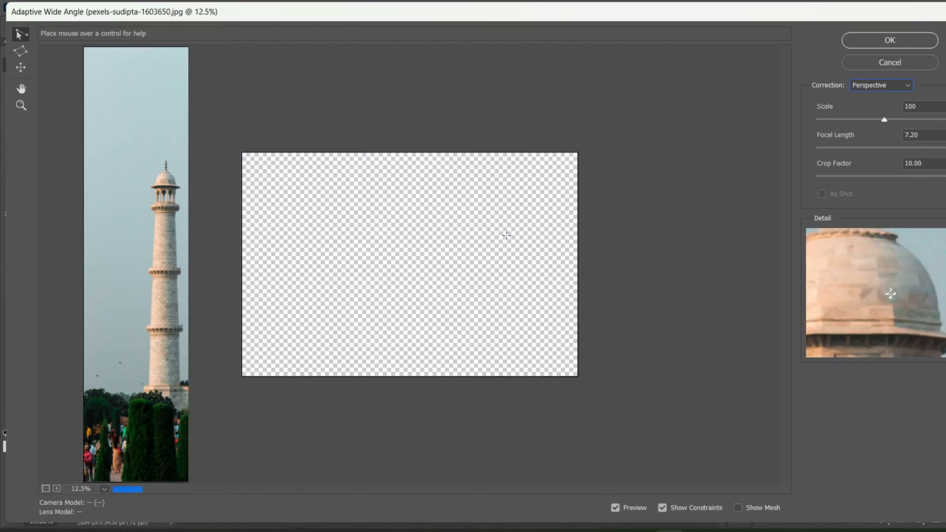
- Examine the front-left minaret's dome and spire up close, and return to a view of the whole photo
key(ctrl+plus)
key(ctrl+plus)
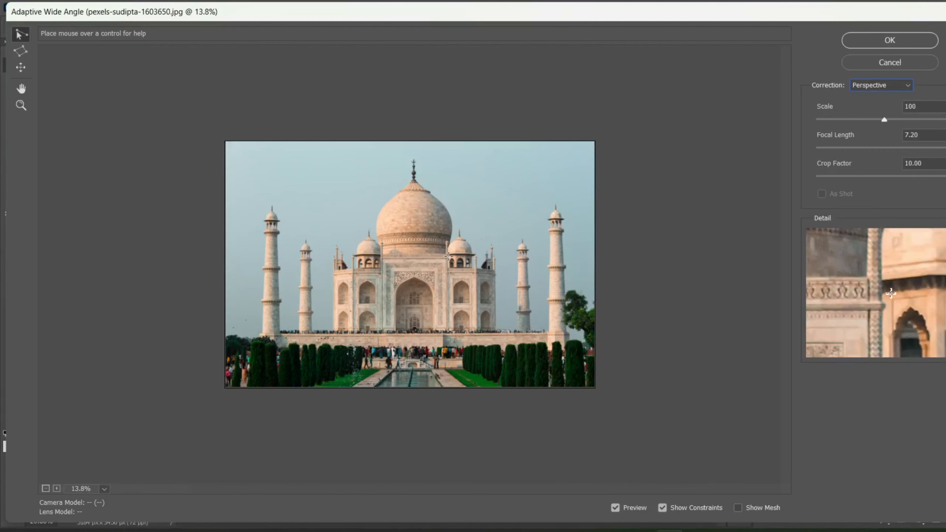
key(ctrl+0)
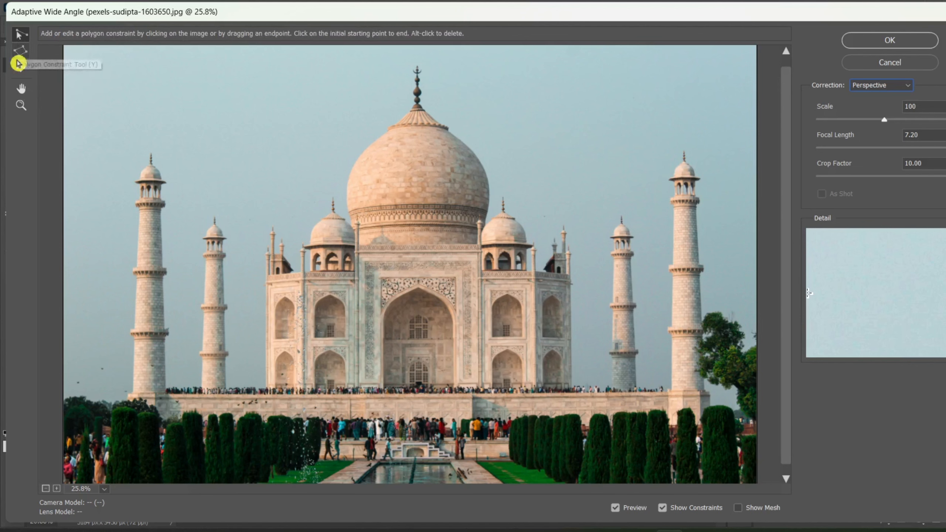
click(20, 105)
drag(129, 159, 205, 192)
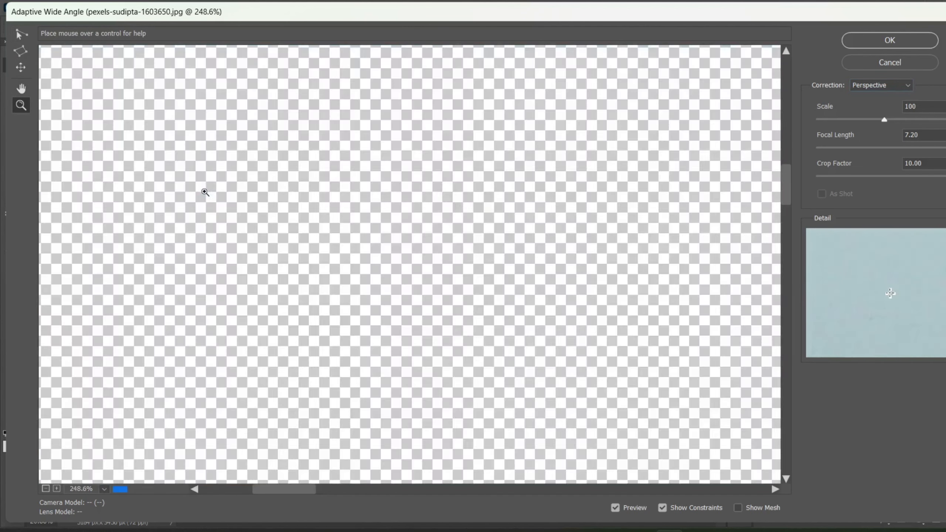
click(268, 183)
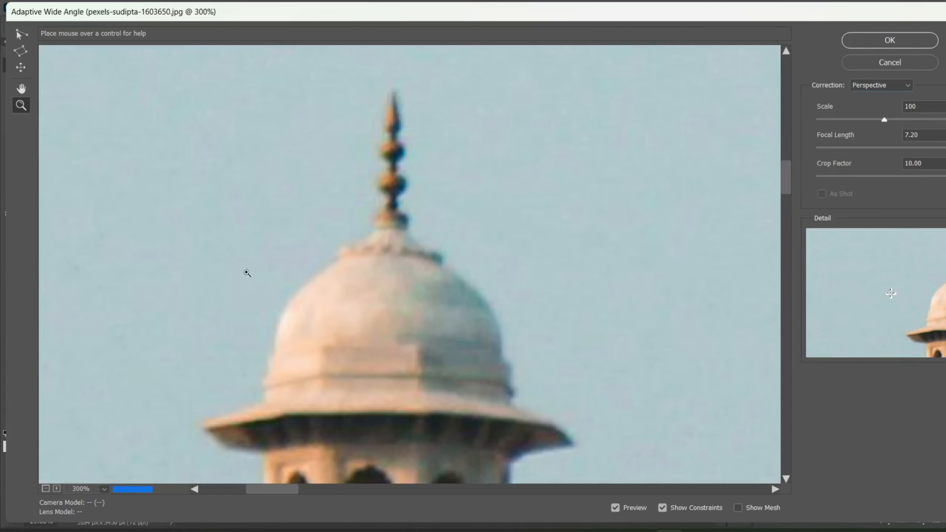
drag(426, 235, 402, 262)
key(ctrl+minus)
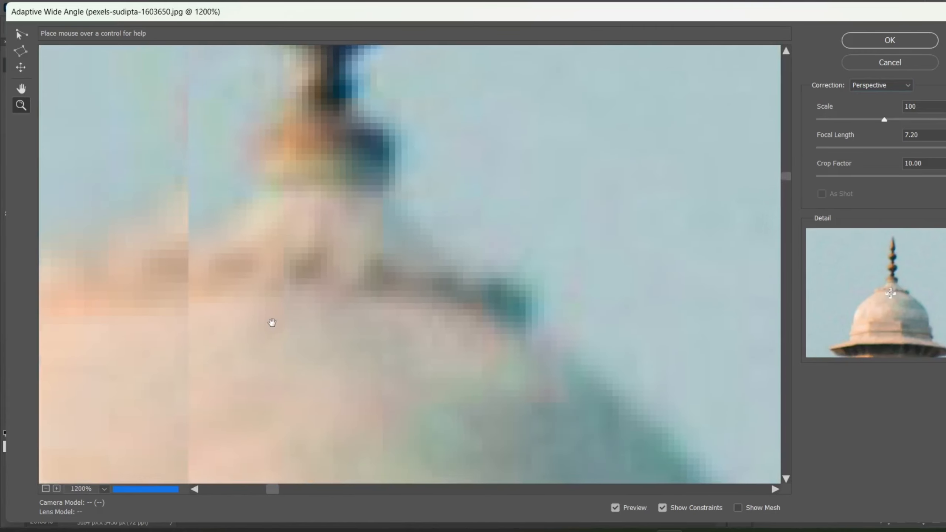
key(ctrl+minus)
key(ctrl+minus)
key(ctrl+minus)
key(ctrl+minus)
key(ctrl+minus)
key(ctrl+minus)
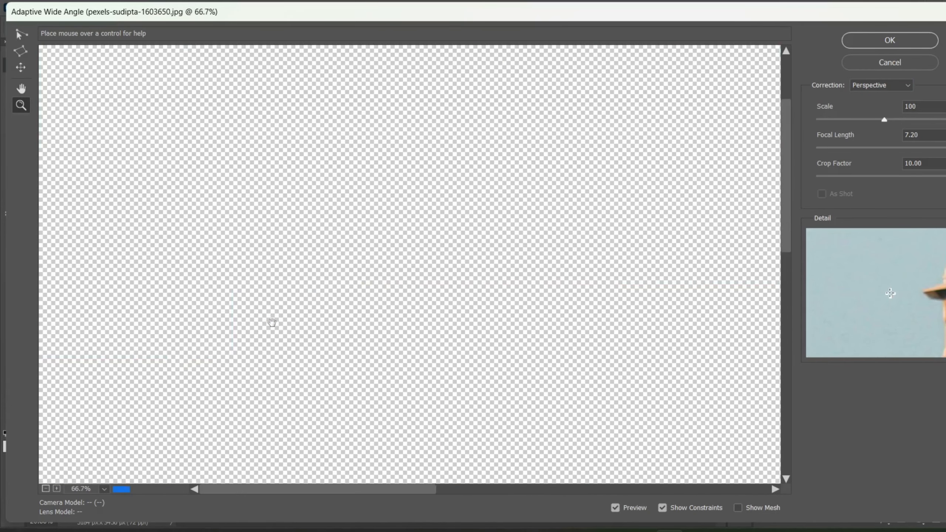
key(ctrl+minus)
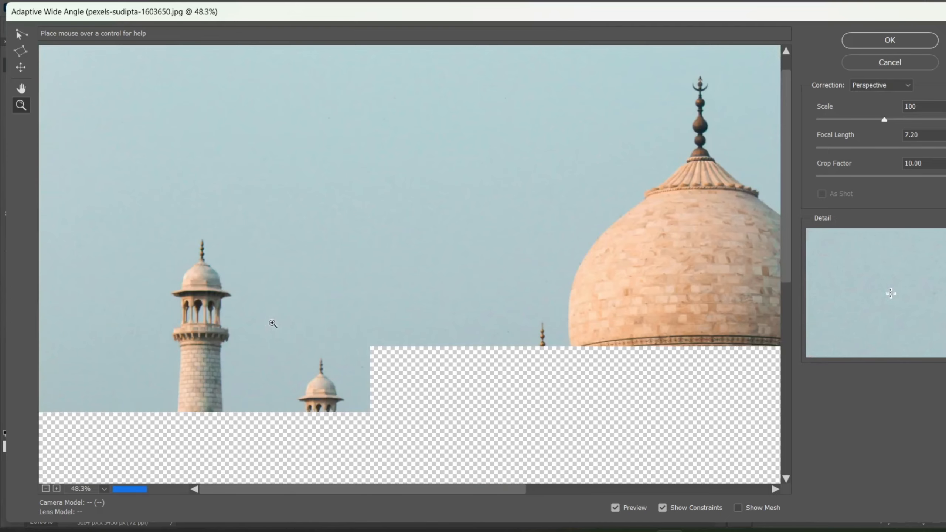
key(ctrl+minus)
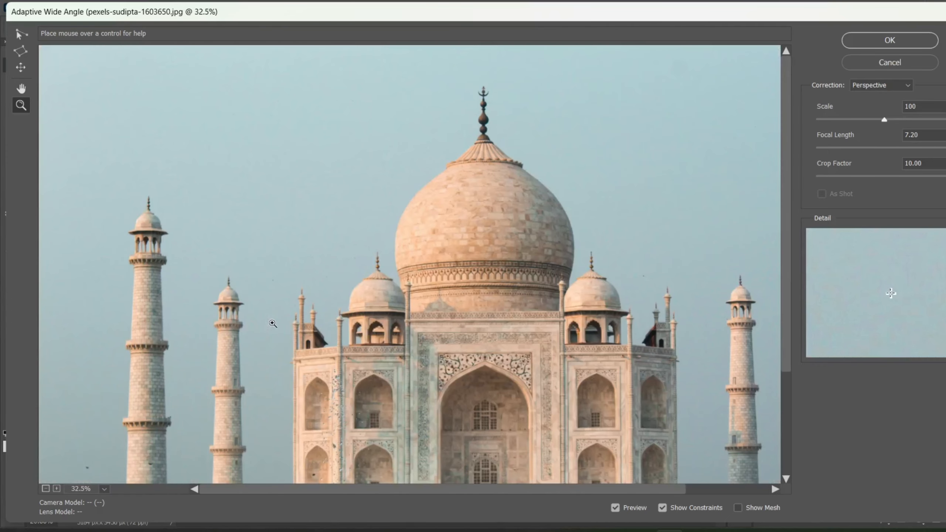
key(ctrl+minus)
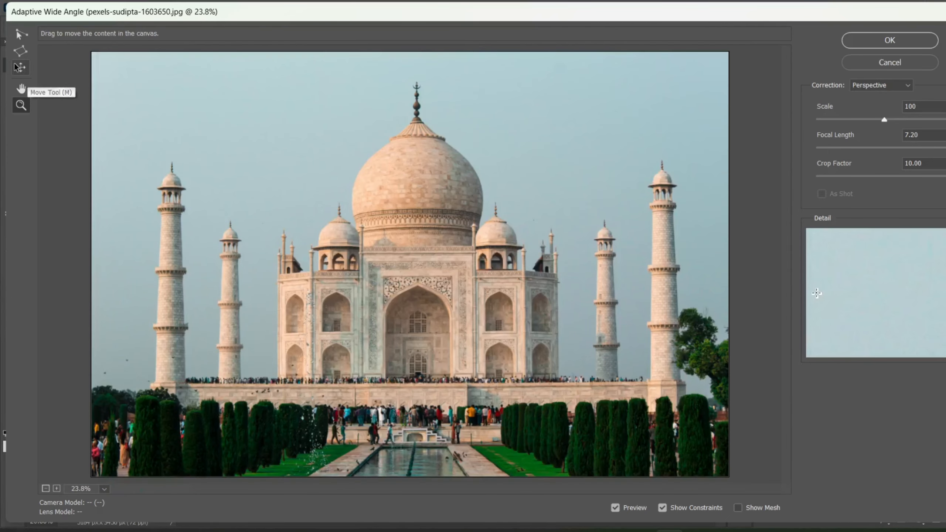
- Add a straight constraint along the terrace's upper edge between the two outer minarets and fix its orientation as Horizontal
click(20, 35)
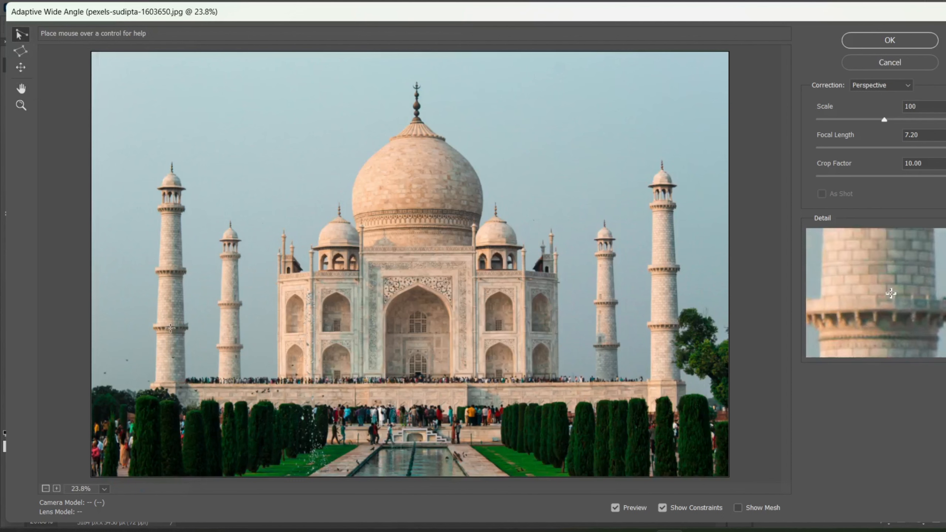
click(163, 382)
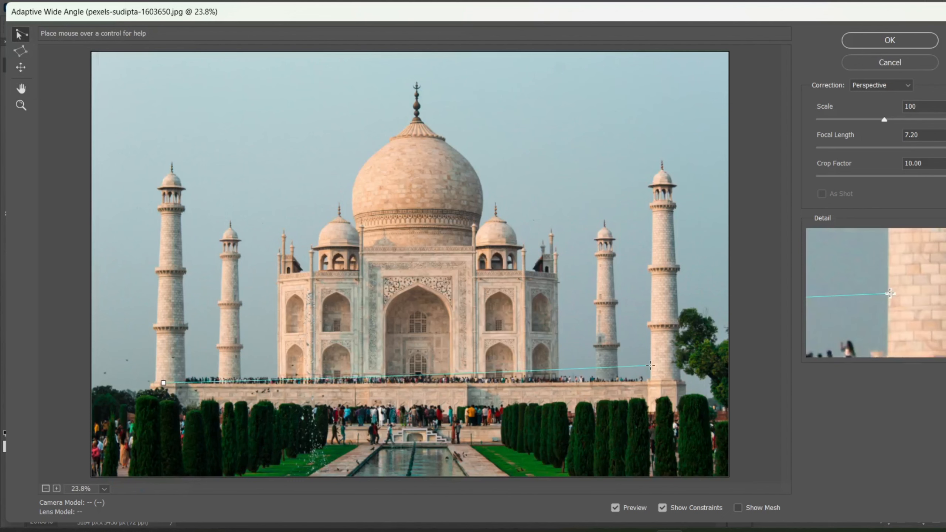
click(670, 379)
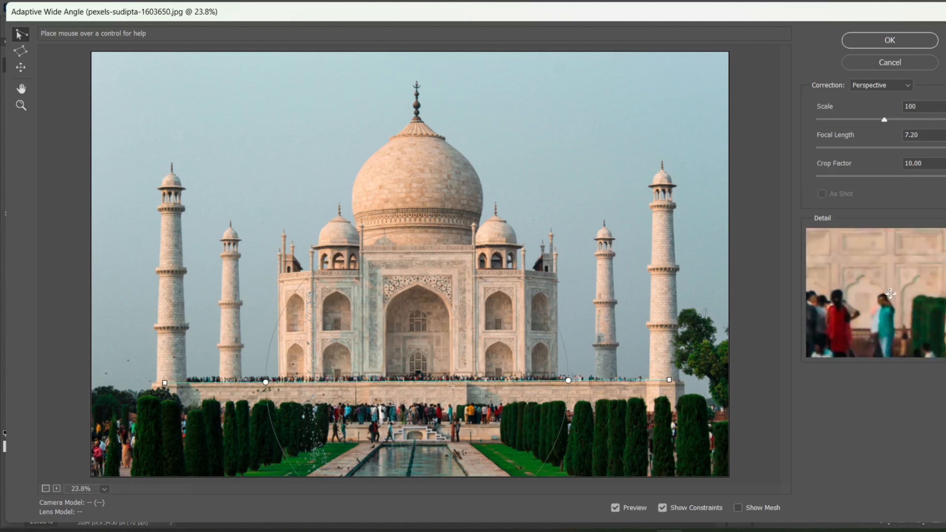
right_click(407, 382)
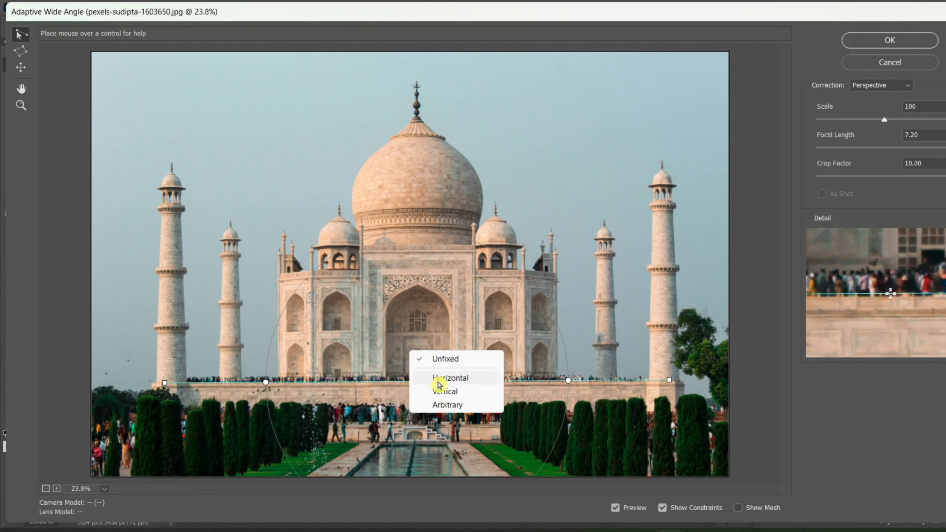
click(450, 378)
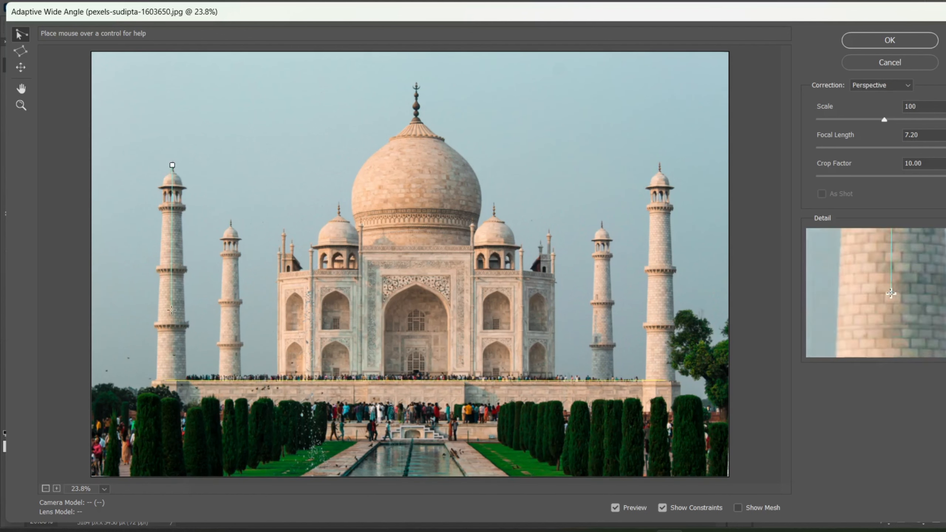
- Draw a constraint from the front-left minaret's spire down to its base and try rotating it to tilt the minaret
click(163, 380)
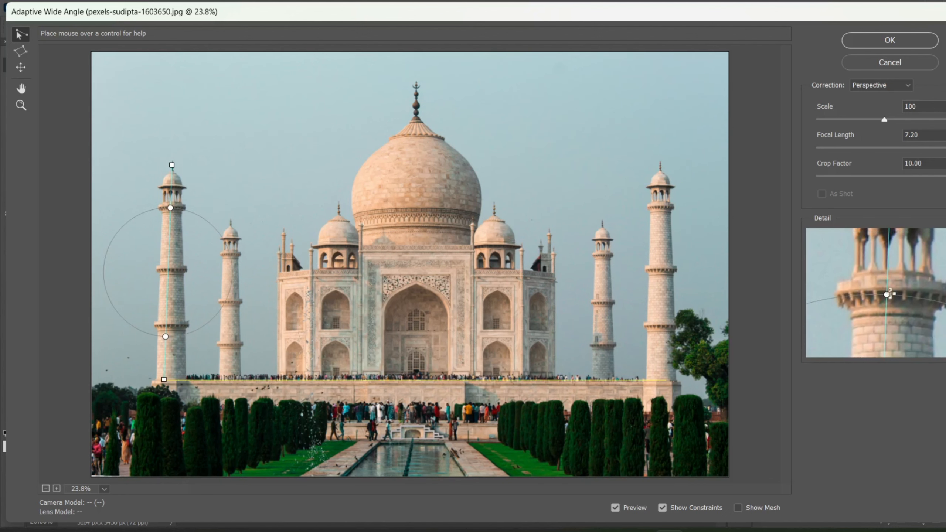
drag(166, 208, 146, 212)
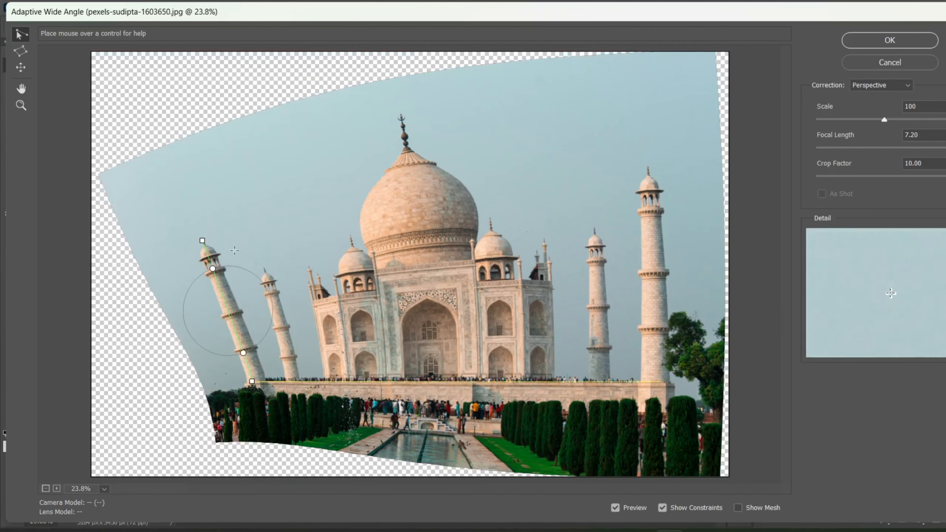
drag(212, 269, 254, 266)
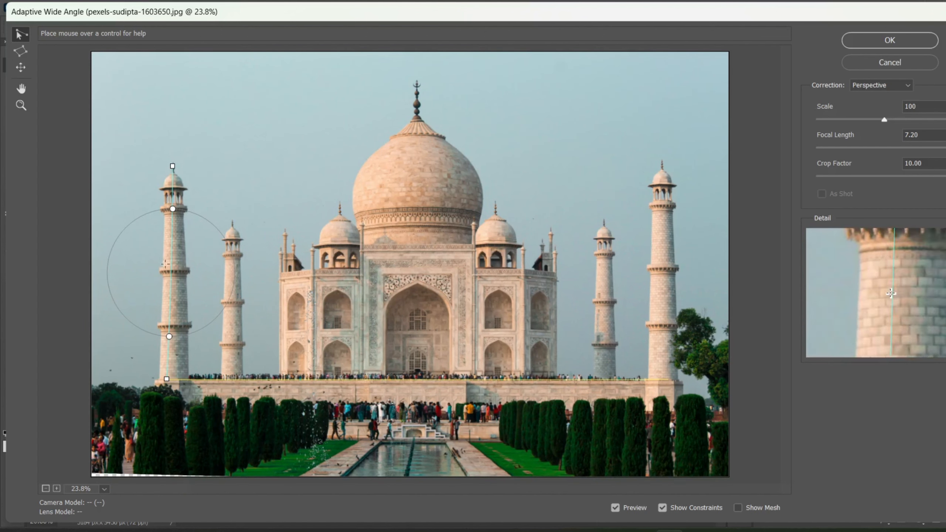
- Try fixing the front-left minaret's constraint as Horizontal, and undo it together with the minaret constraint
right_click(173, 210)
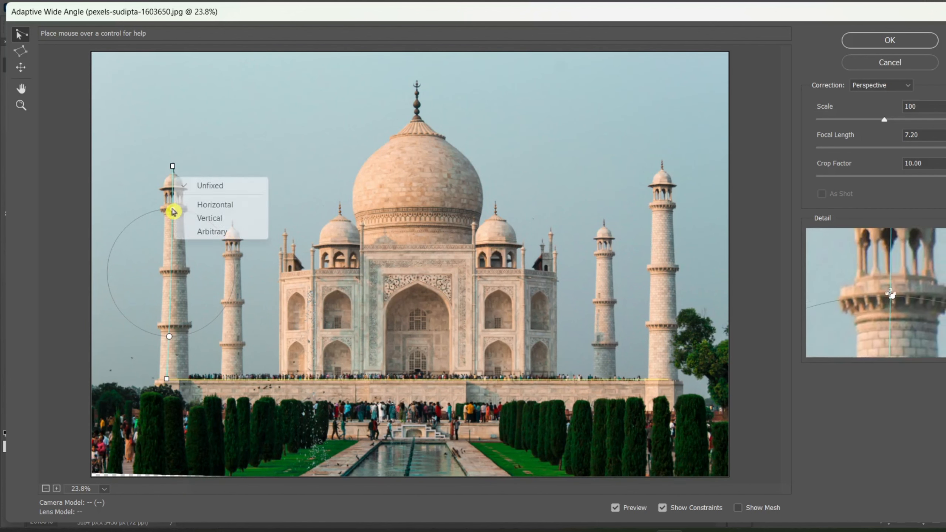
click(211, 205)
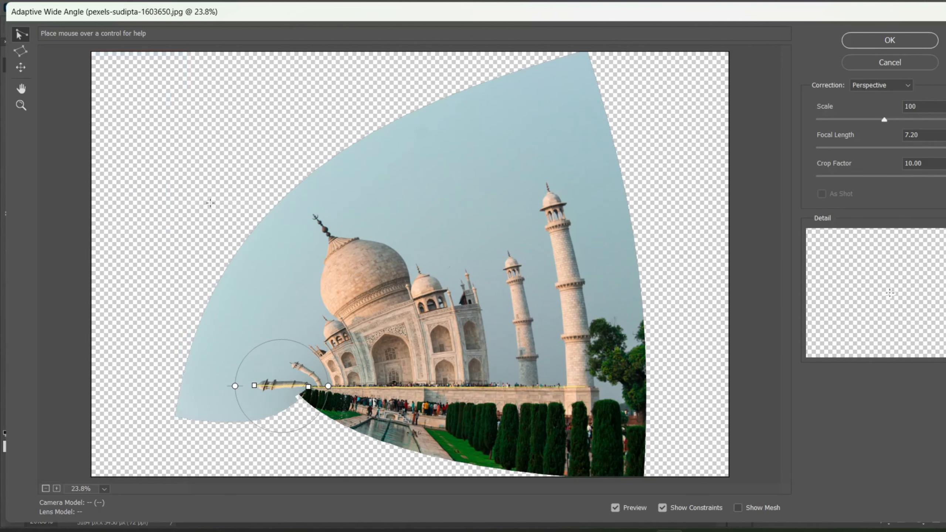
key(ctrl+z)
key(ctrl+z)
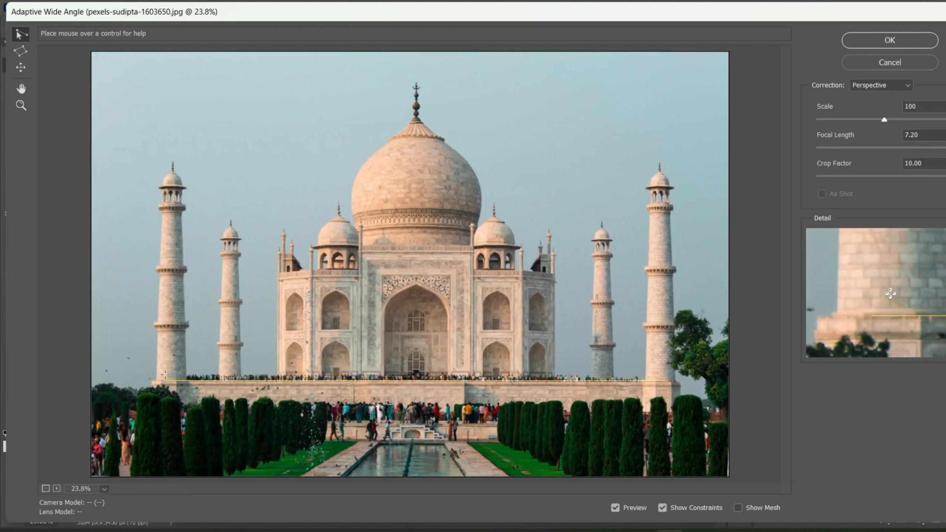
- Add a second constraint across the tops of the hedges in front of the terrace and fix its orientation as Horizontal
click(159, 411)
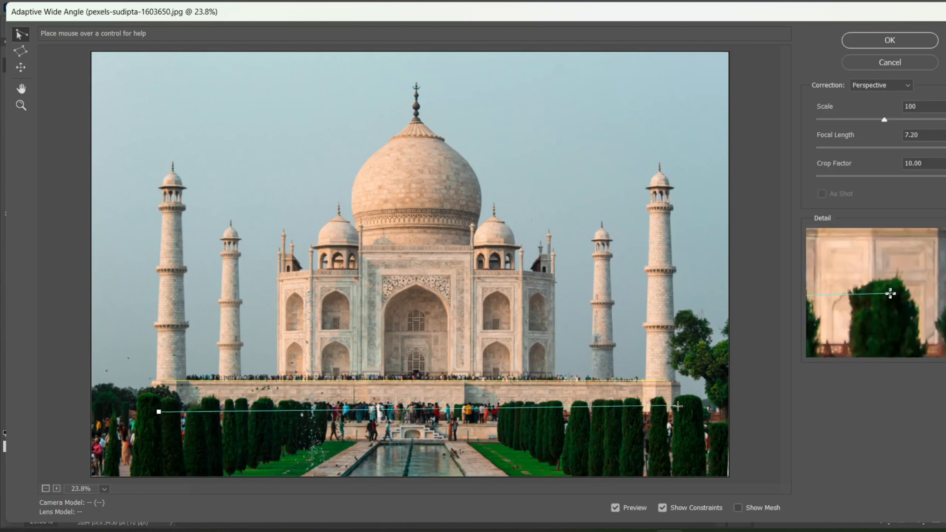
click(673, 412)
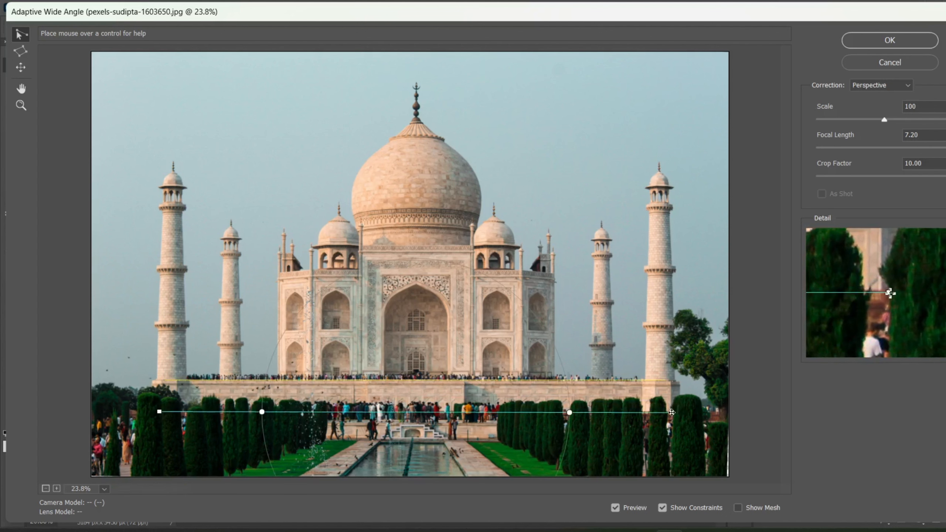
right_click(441, 415)
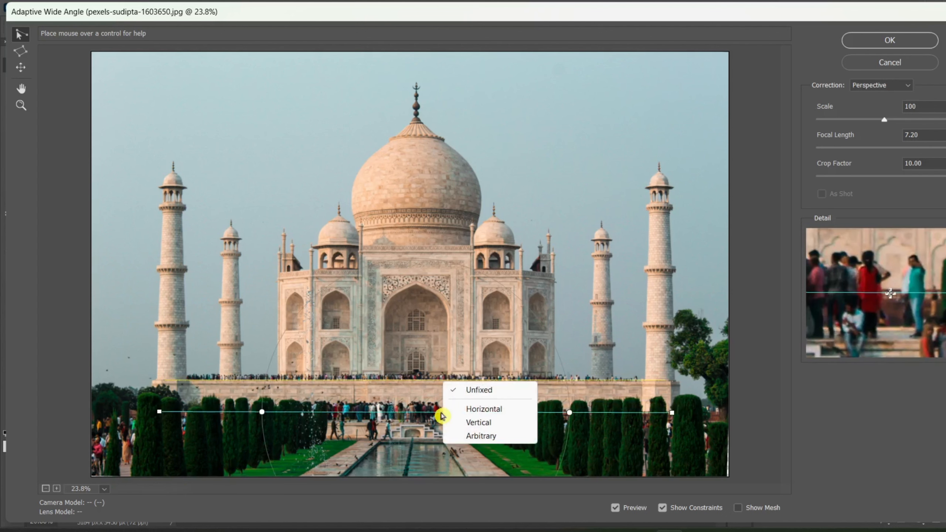
click(467, 409)
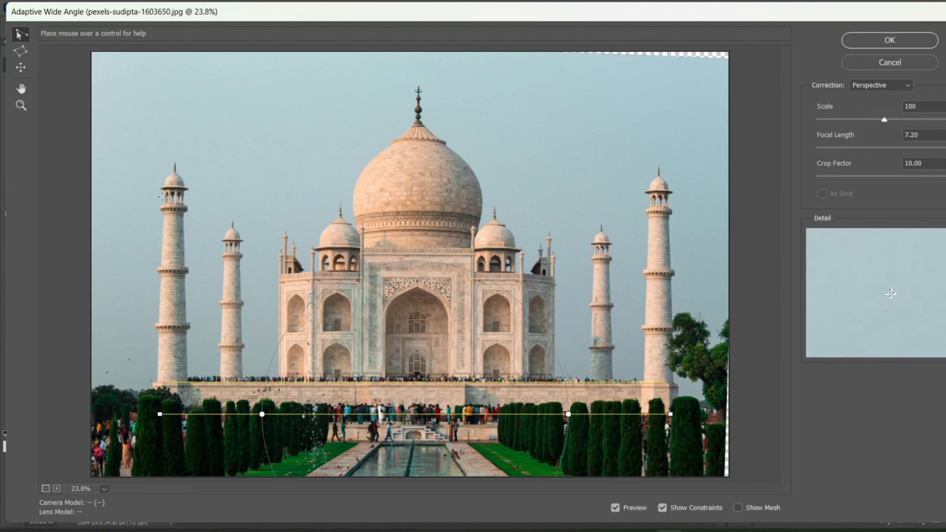
- Draw a constraint from the front-left minaret's dome down to its base and fix its orientation as Arbitrary
click(164, 381)
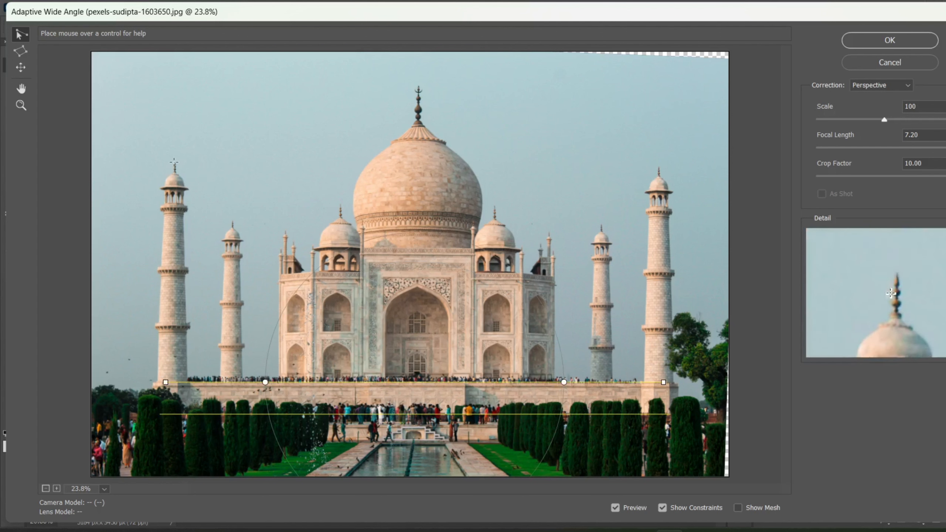
click(175, 174)
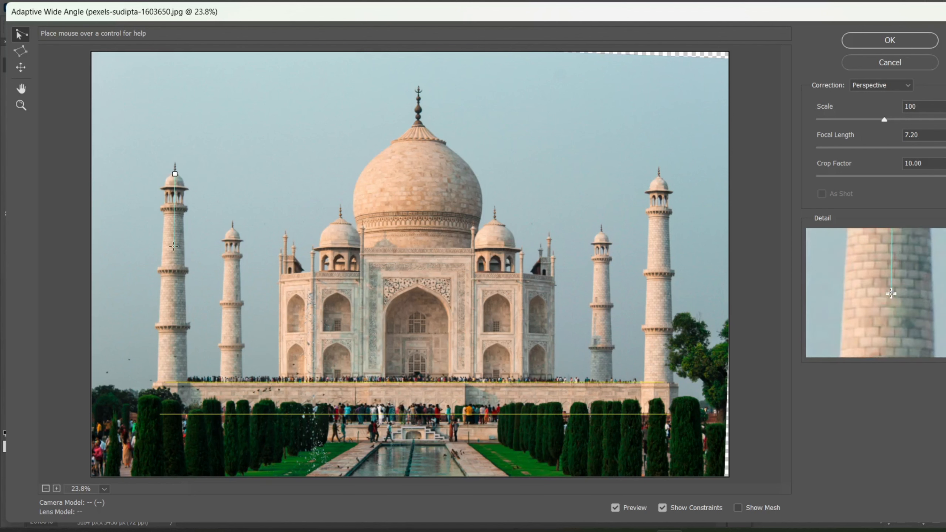
click(168, 381)
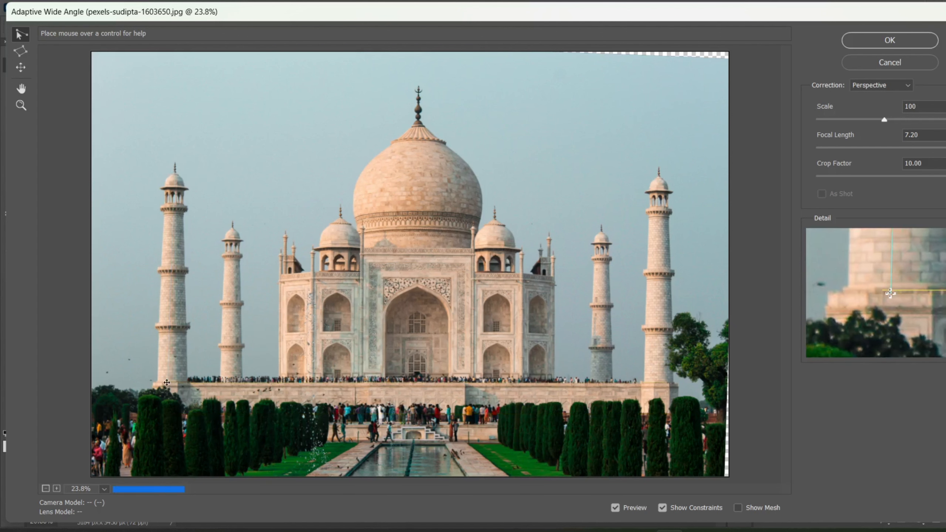
right_click(170, 266)
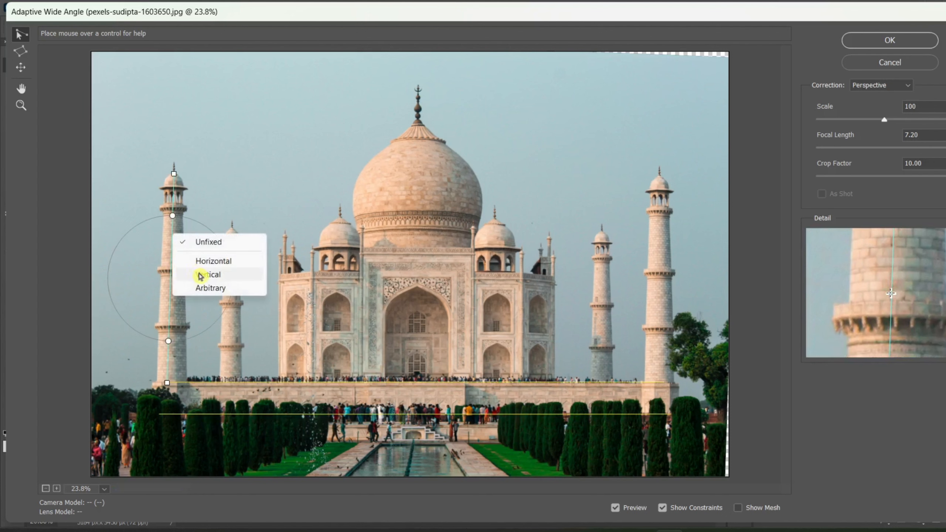
click(211, 288)
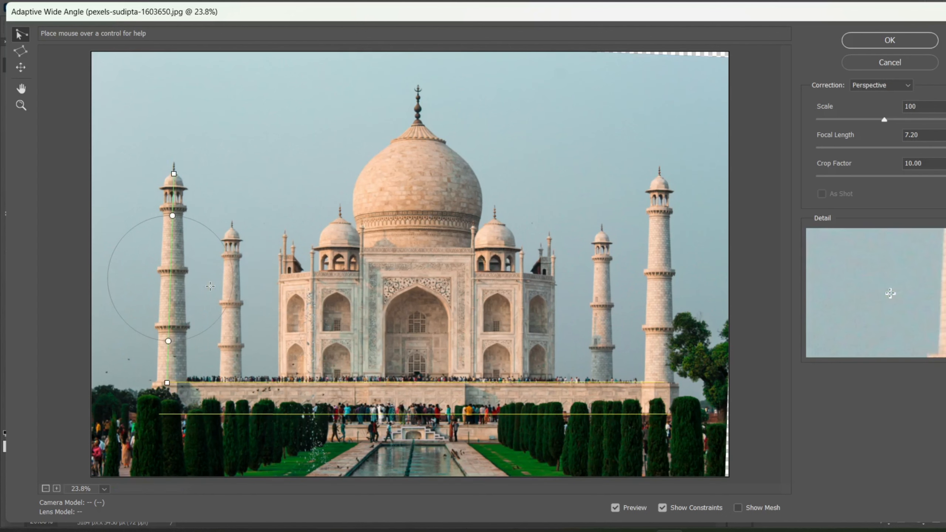
- Try adding another constraint near the front-left minaret, and cancel the Adaptive Wide Angle filter to discard all constraints
click(175, 215)
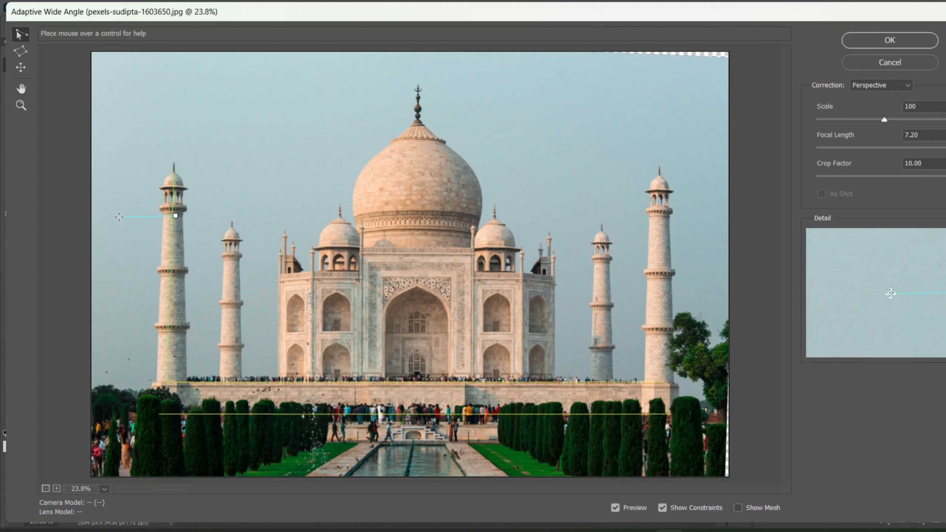
right_click(176, 219)
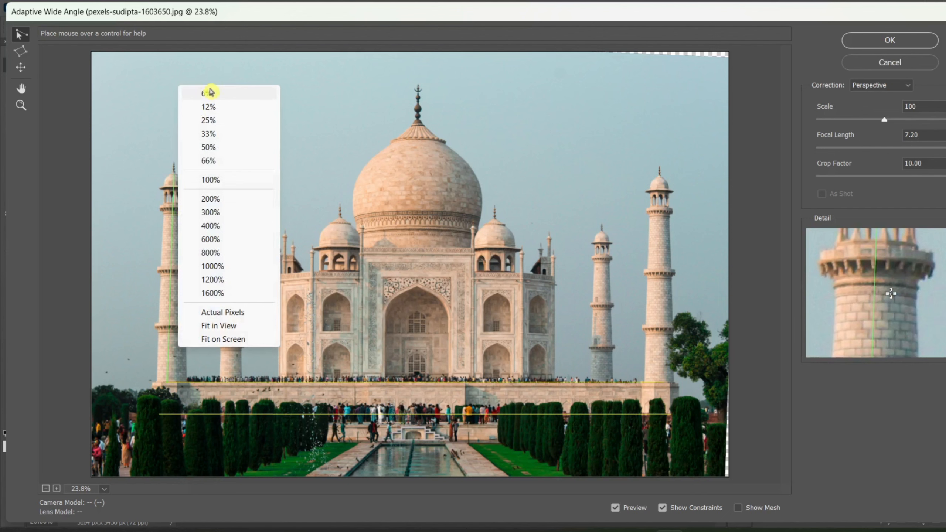
click(353, 76)
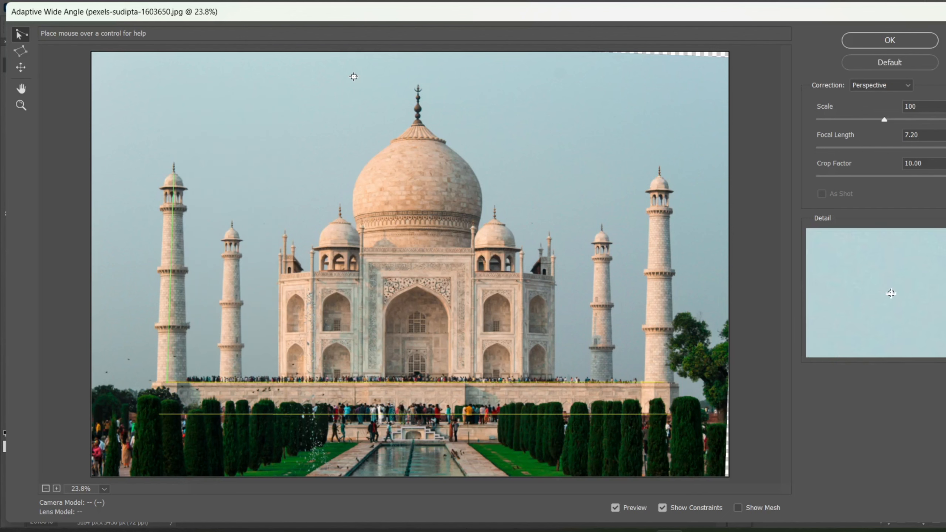
click(234, 234)
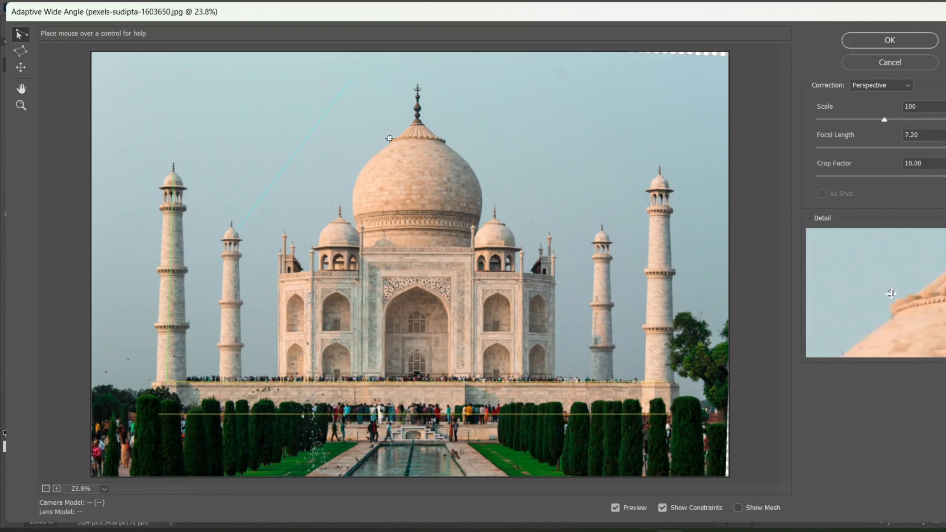
click(890, 62)
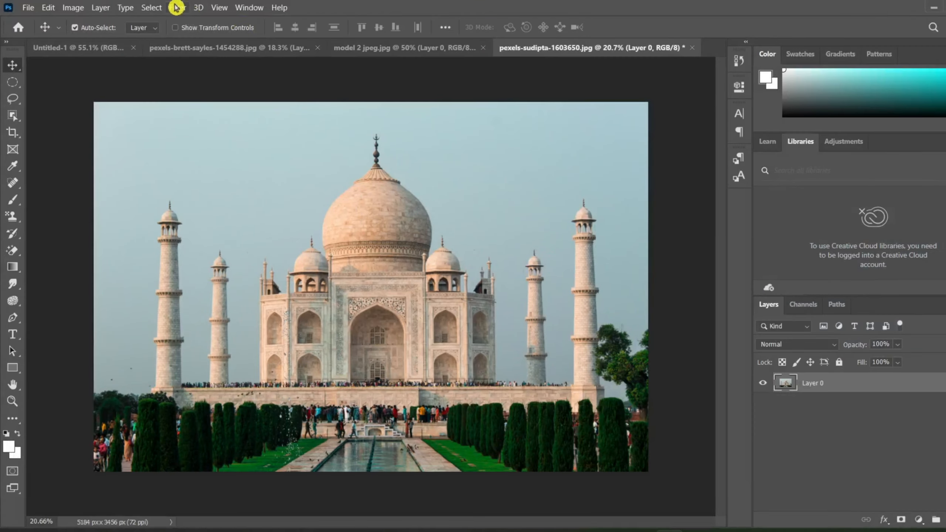
- Reopen the Adaptive Wide Angle filter and try a constraint along the terrace's upper edge between the two outer minarets
click(177, 7)
click(211, 69)
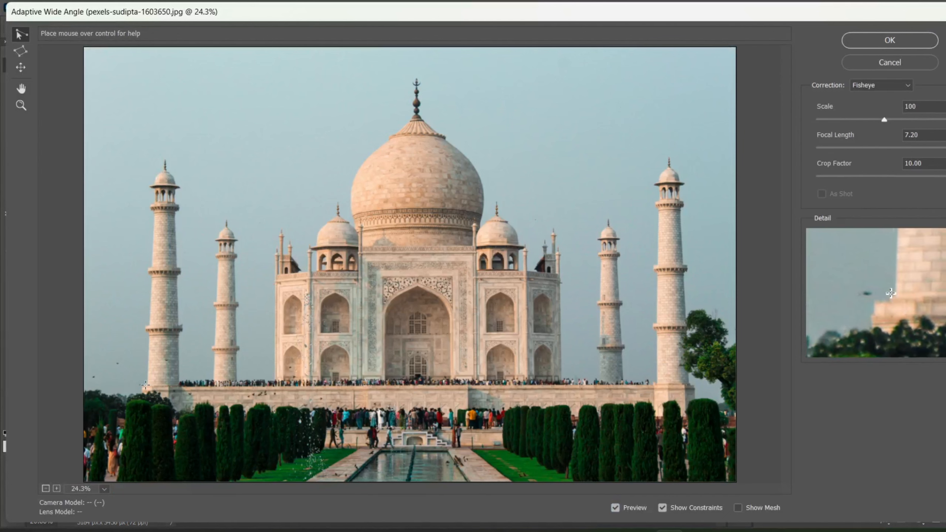
click(146, 385)
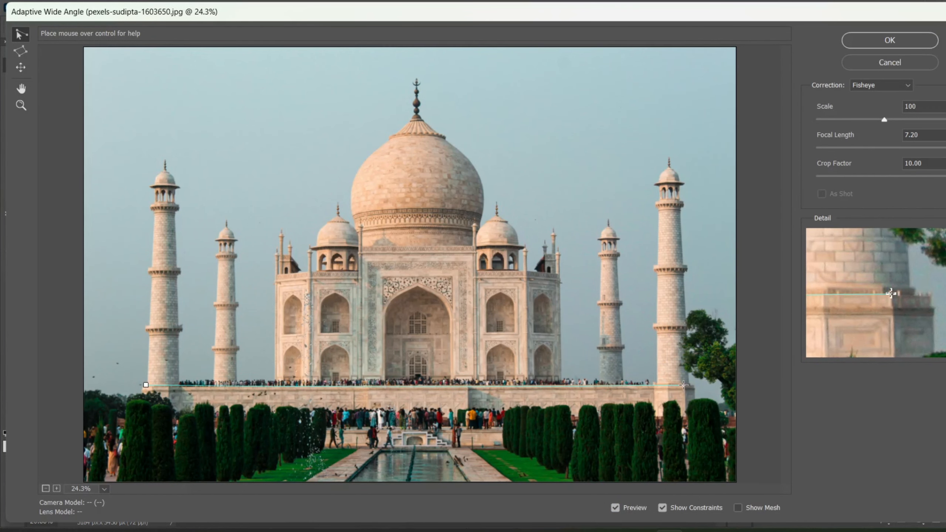
click(684, 385)
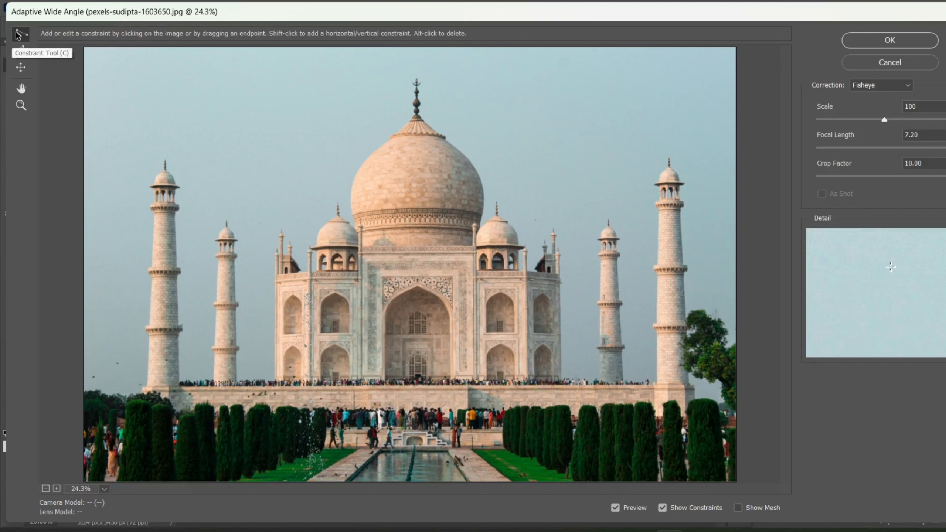
- Draw a four-corner polygon constraint around the monument through the bases and tops of the two outer minarets
click(19, 57)
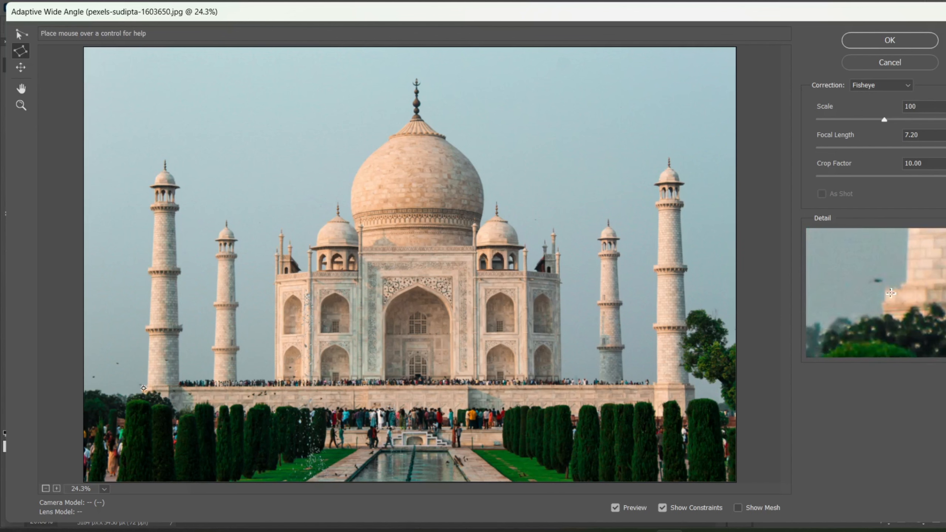
click(144, 388)
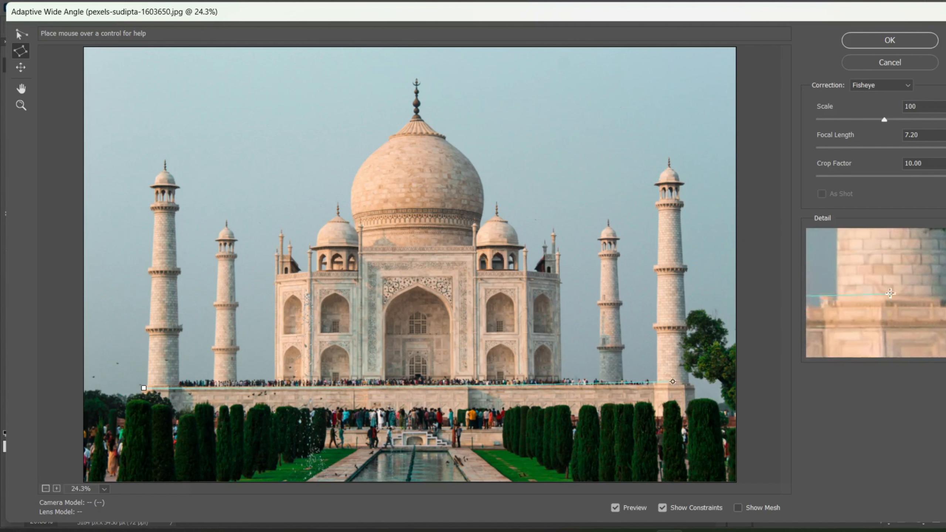
click(685, 386)
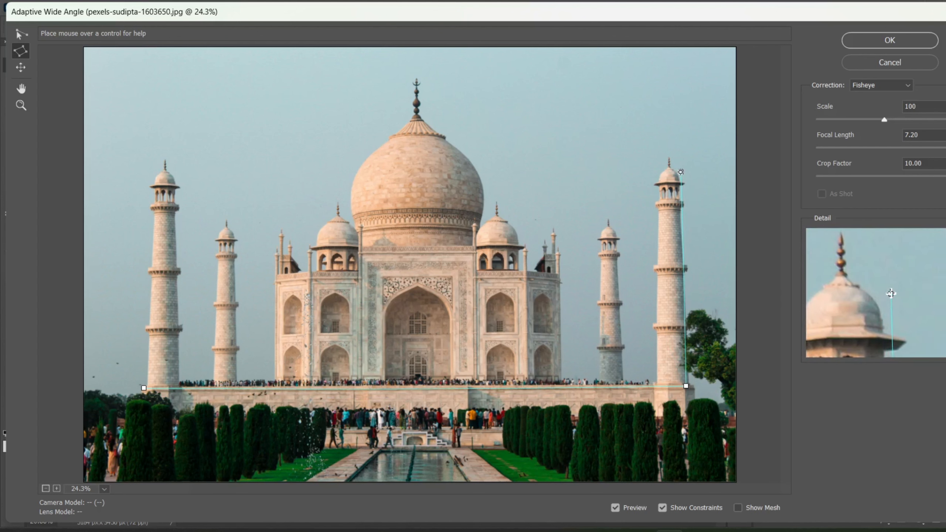
click(680, 172)
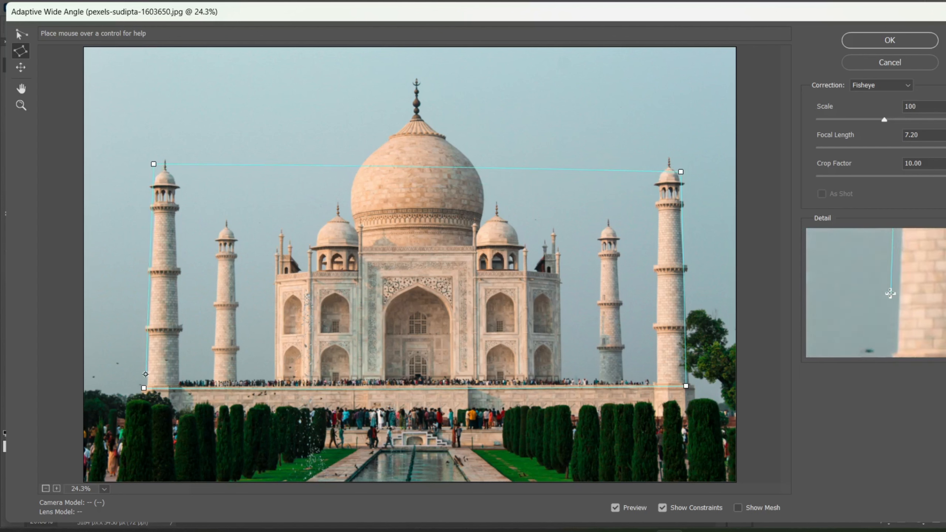
click(144, 390)
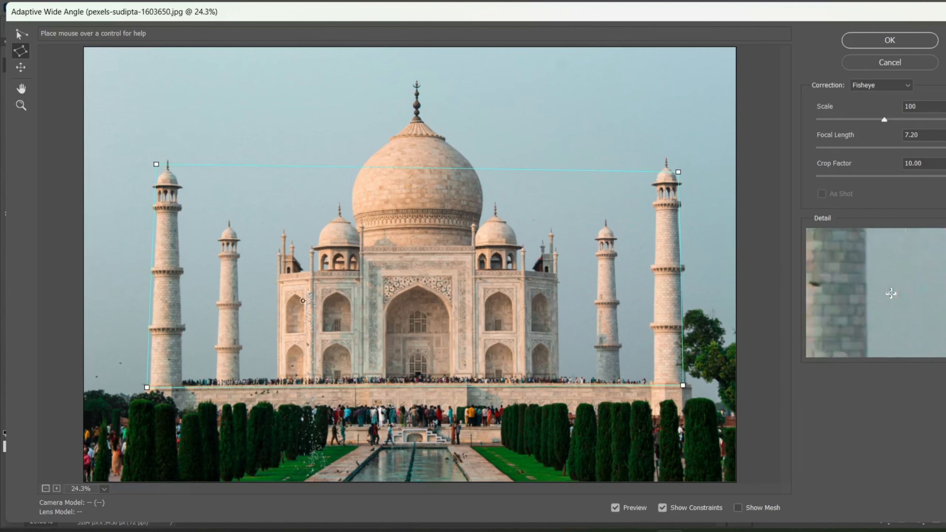
- Switch back to the Constraint tool and undo the polygon constraint
right_click(370, 169)
click(290, 106)
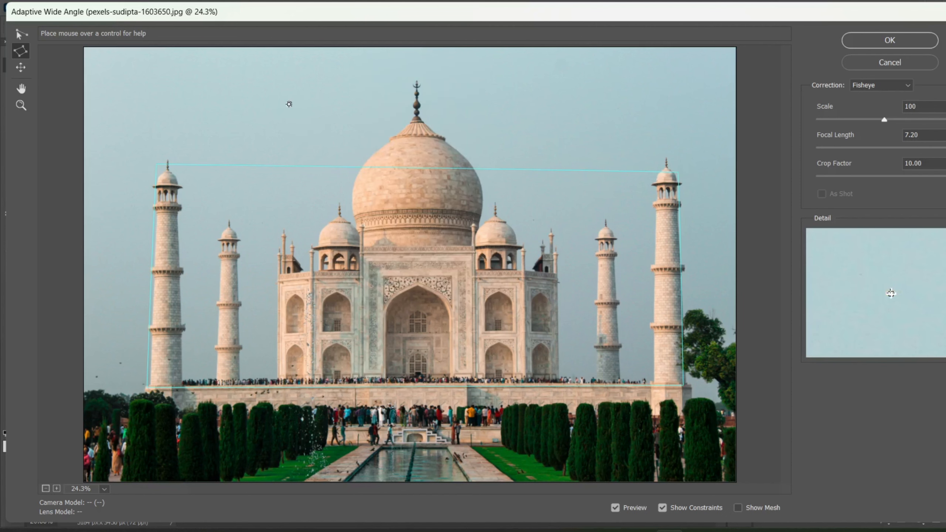
click(20, 37)
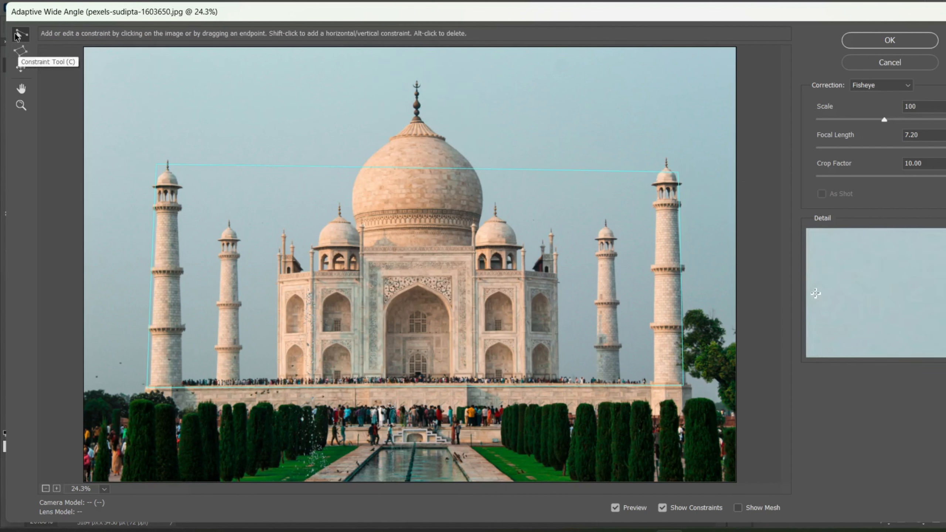
key(ctrl+z)
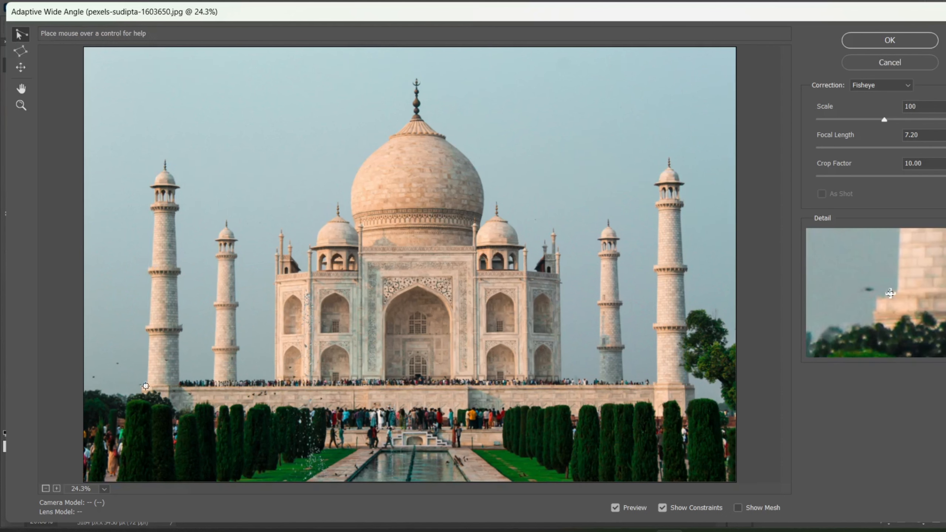
- Draw a straight constraint along the terrace's upper edge between the outer minarets and try bending it upward at its midpoint
click(145, 385)
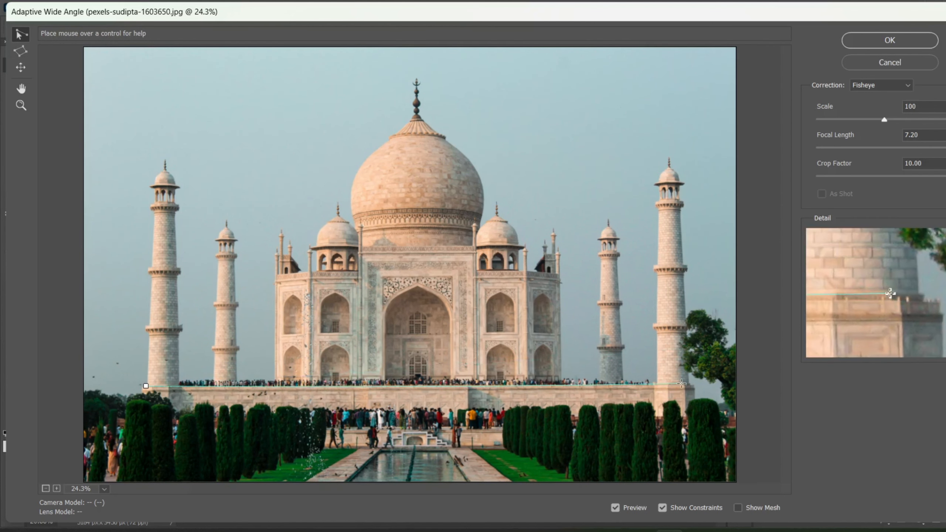
click(681, 384)
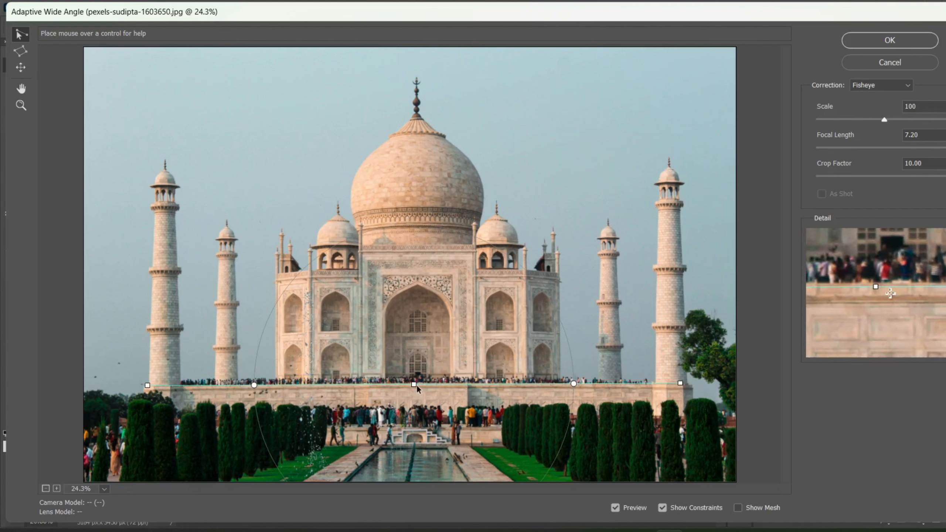
drag(416, 384, 412, 320)
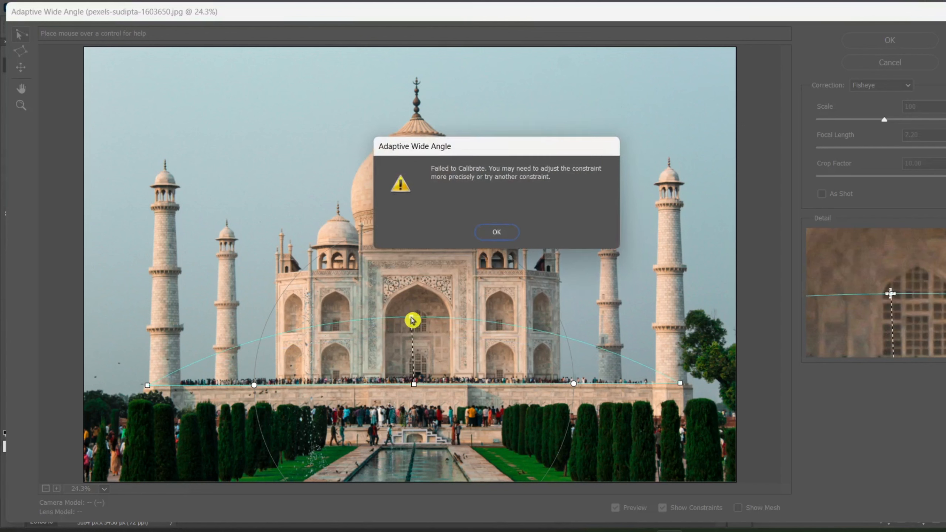
click(495, 232)
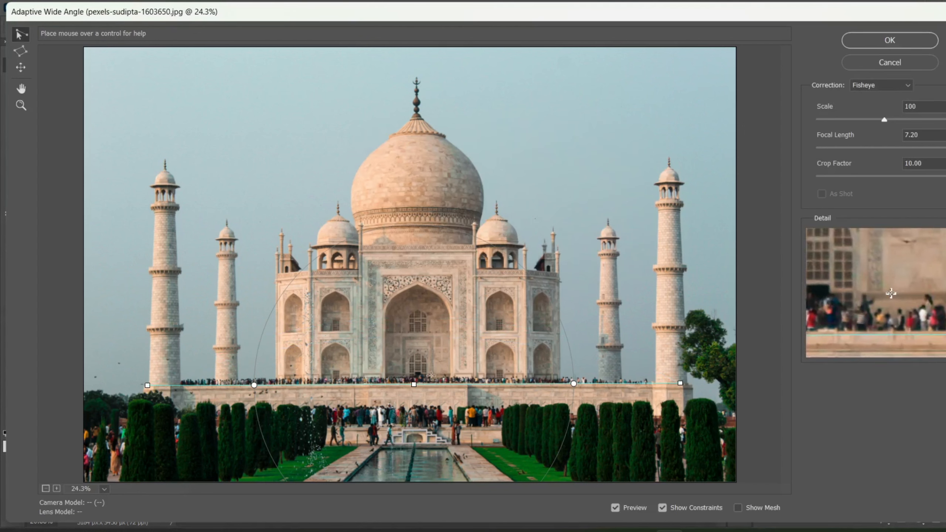
- Fix the terrace constraint's orientation as Horizontal, and try rotating it to tilt the photo before undoing the rotation
right_click(413, 385)
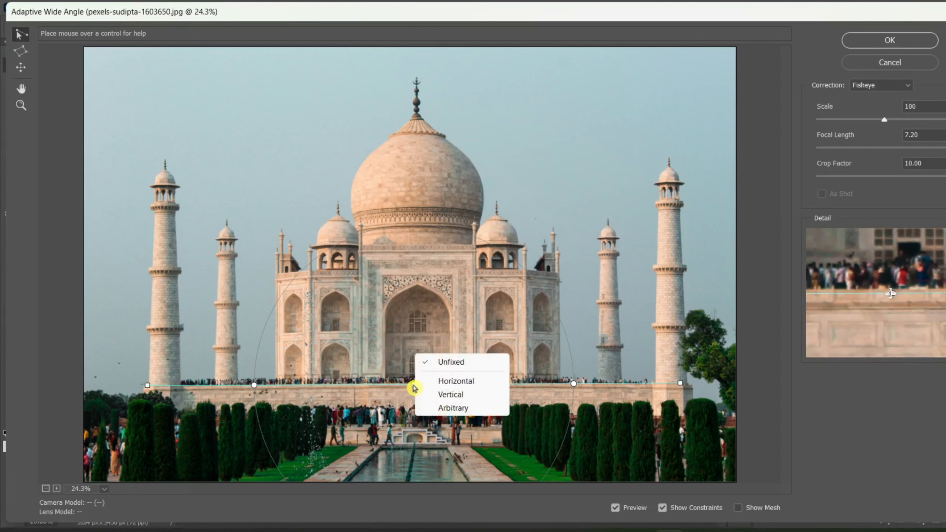
click(462, 385)
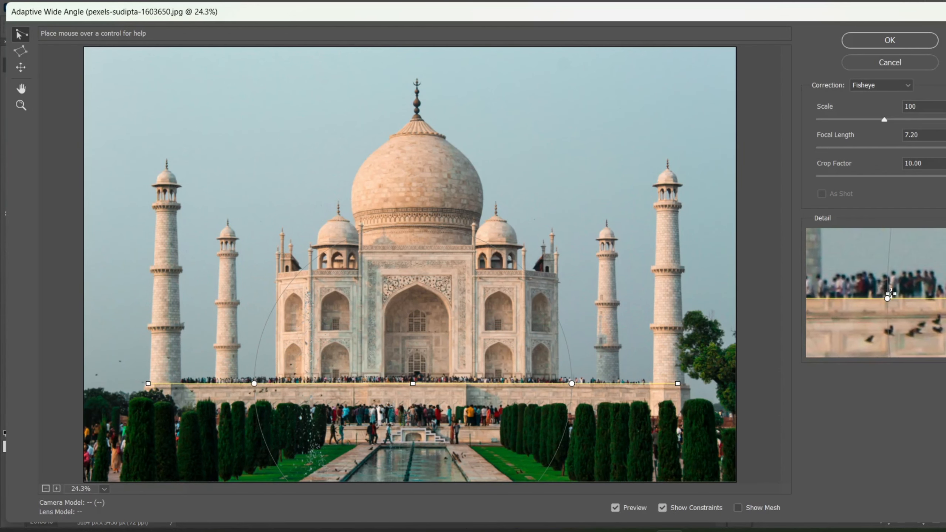
drag(254, 383, 254, 399)
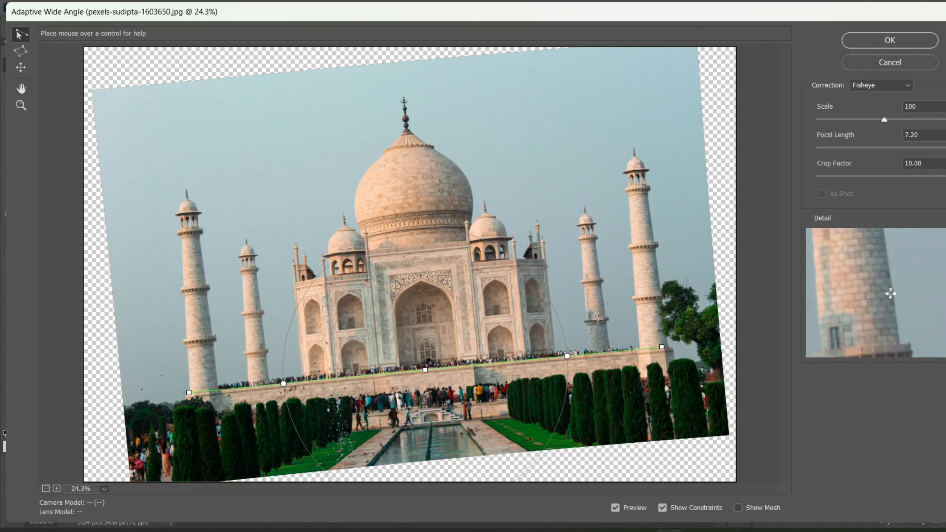
key(ctrl+z)
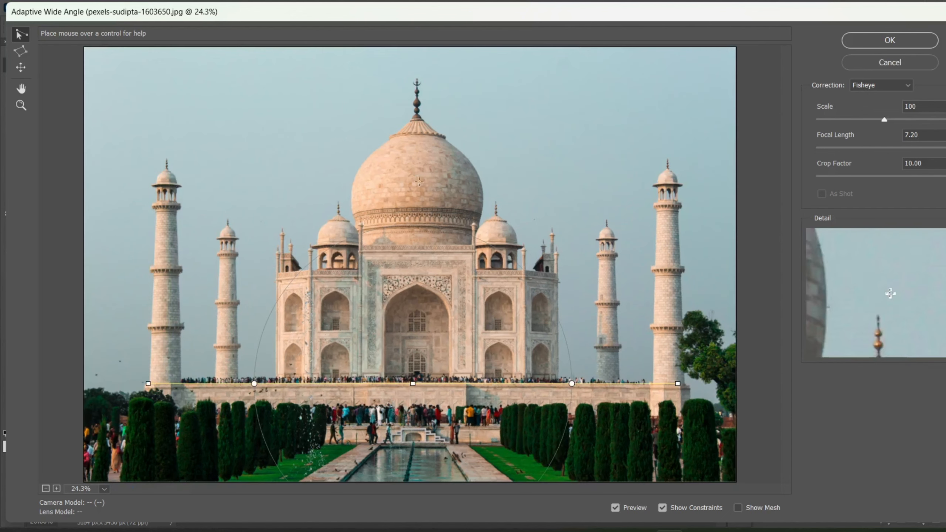
- Add a second constraint across the hedge tops in front of the terrace and fix its orientation as Horizontal
click(152, 407)
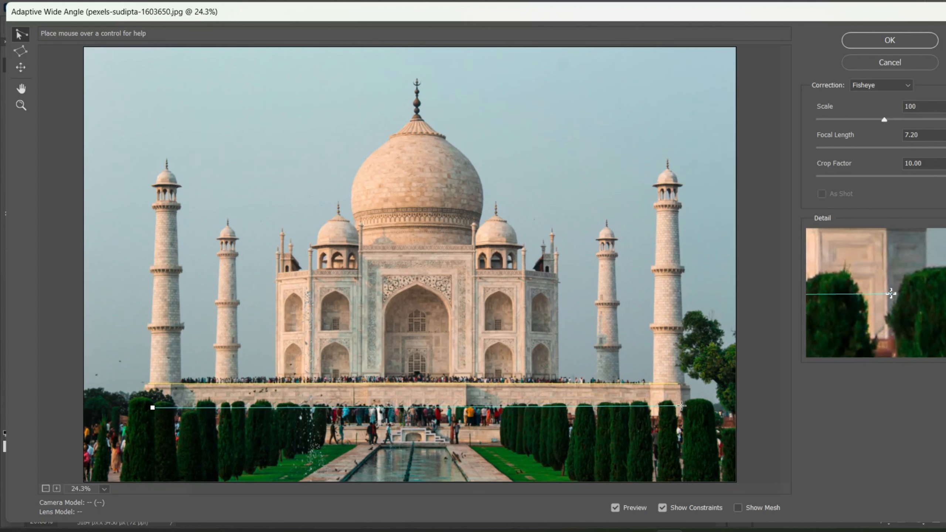
click(683, 406)
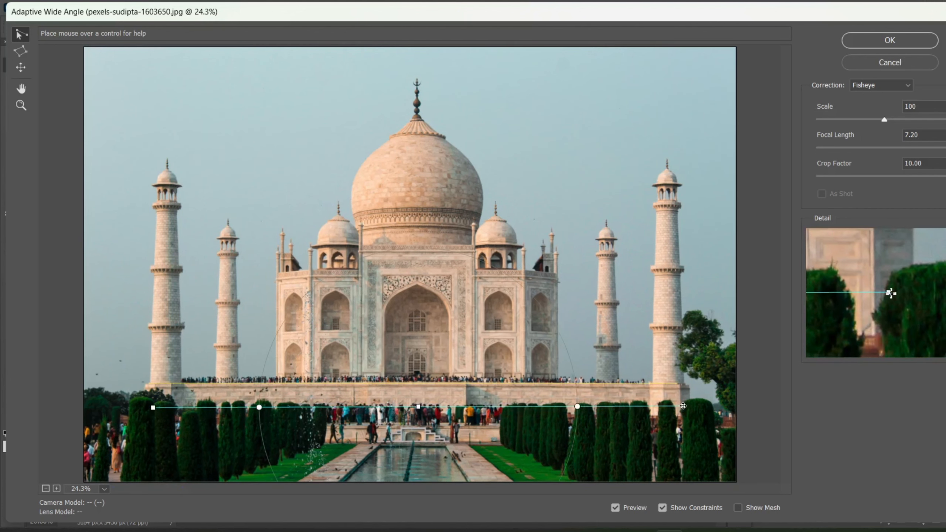
right_click(418, 405)
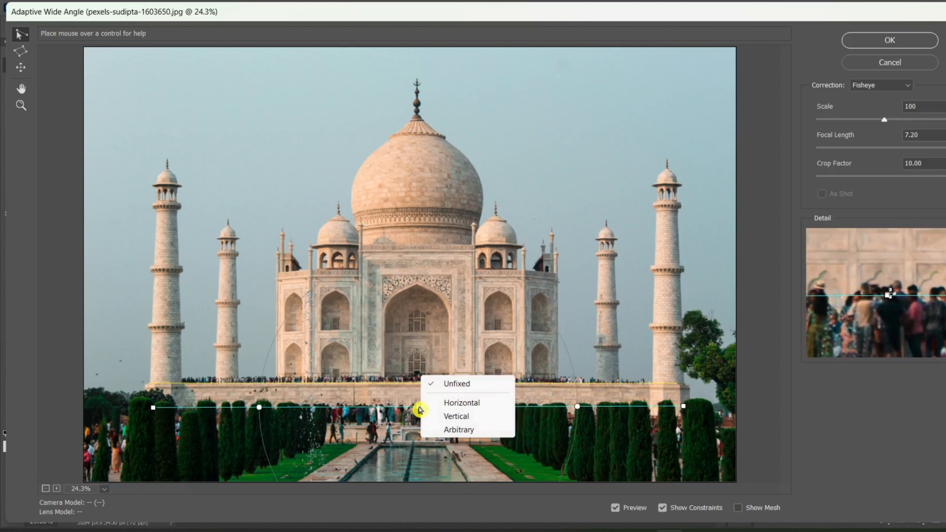
click(443, 401)
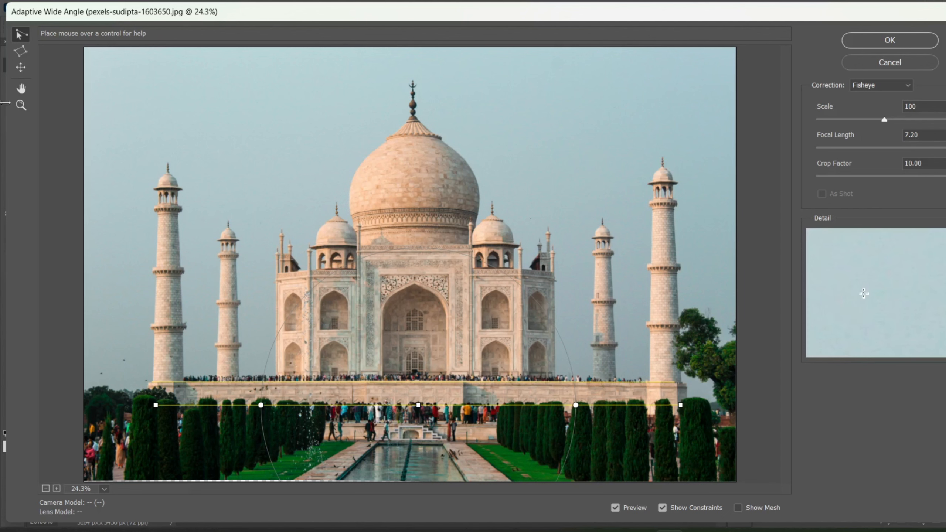
- Draw a straight constraint down the leftmost minaret, from the tip of its spire to the hedge at its base
click(168, 165)
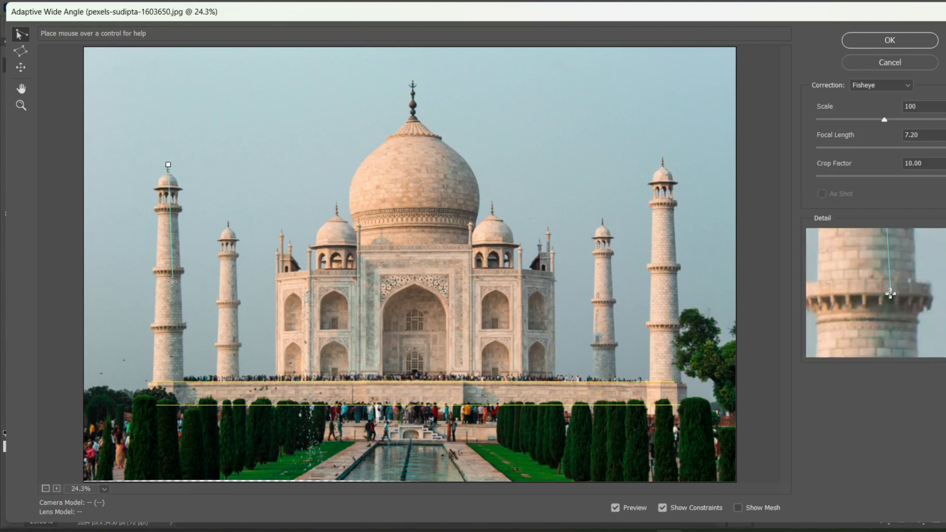
click(161, 396)
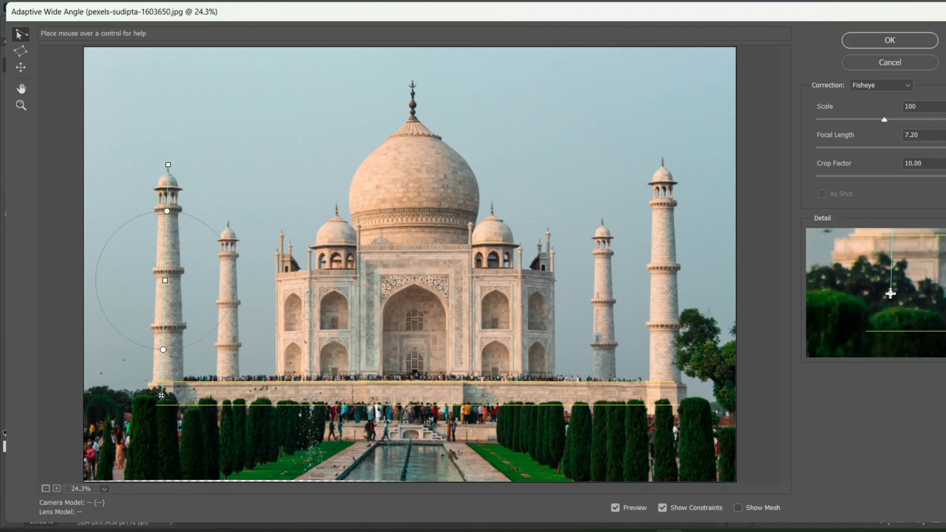
click(175, 212)
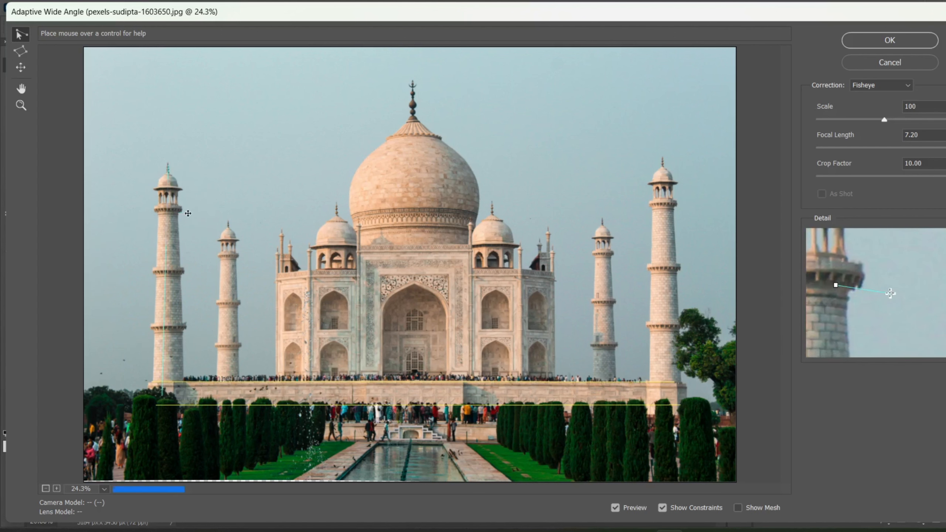
key(Escape)
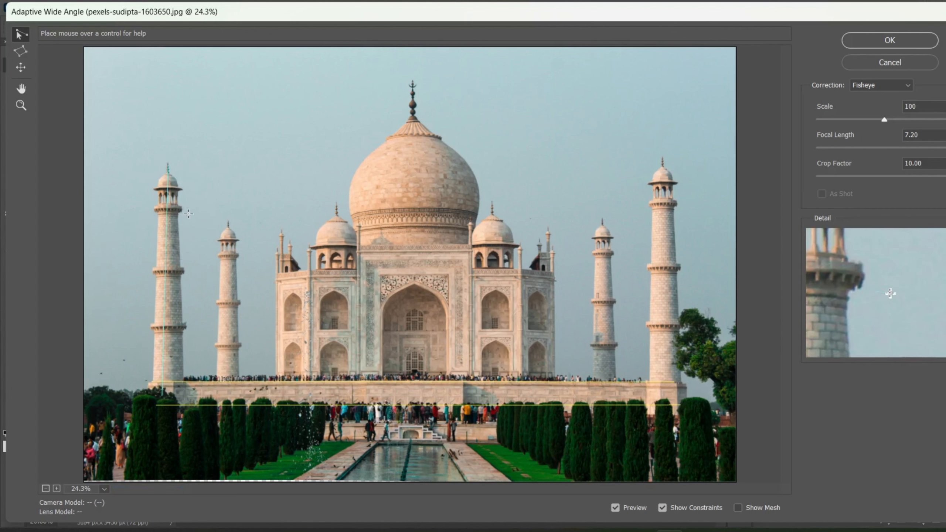
click(165, 230)
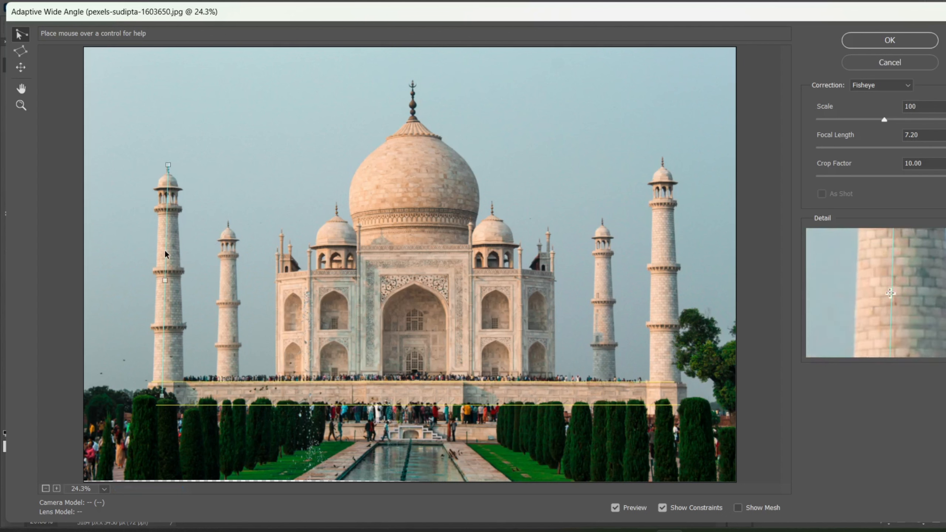
mouse_move(164, 251)
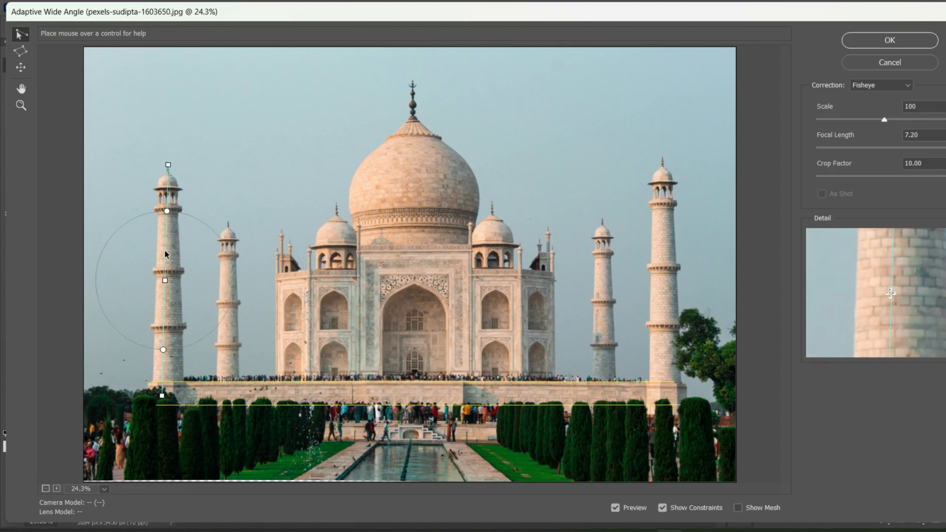
- Try fixing the leftmost minaret's constraint as Horizontal and rotating it, and undo the resulting distortion
right_click(167, 283)
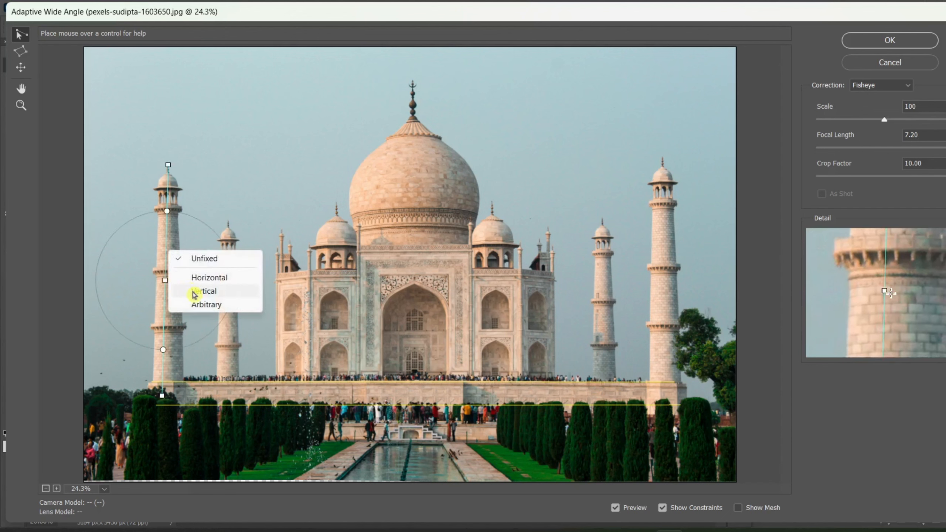
click(208, 279)
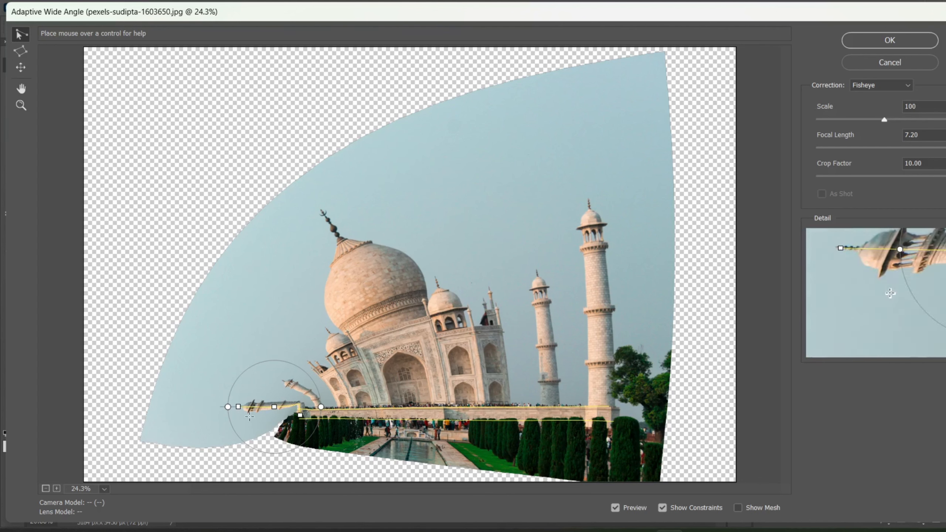
drag(228, 407, 216, 263)
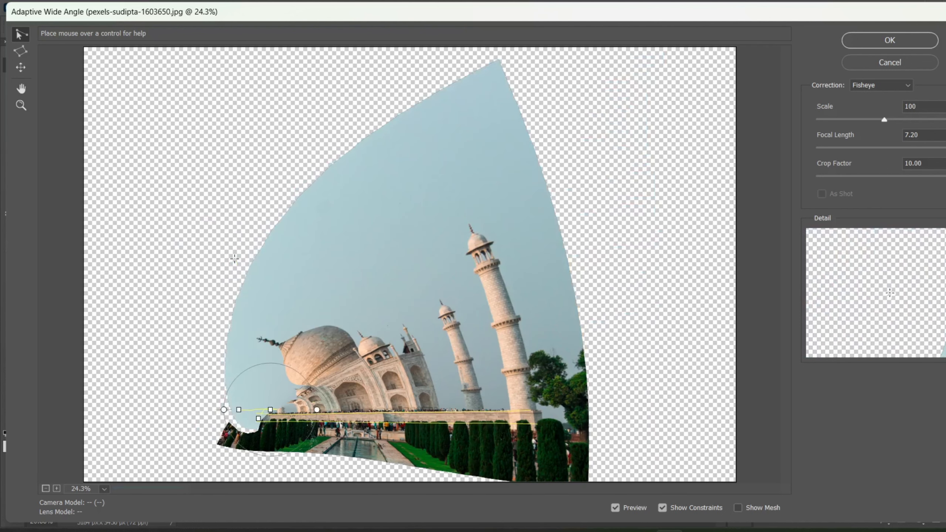
key(ctrl+z)
key(ctrl+z)
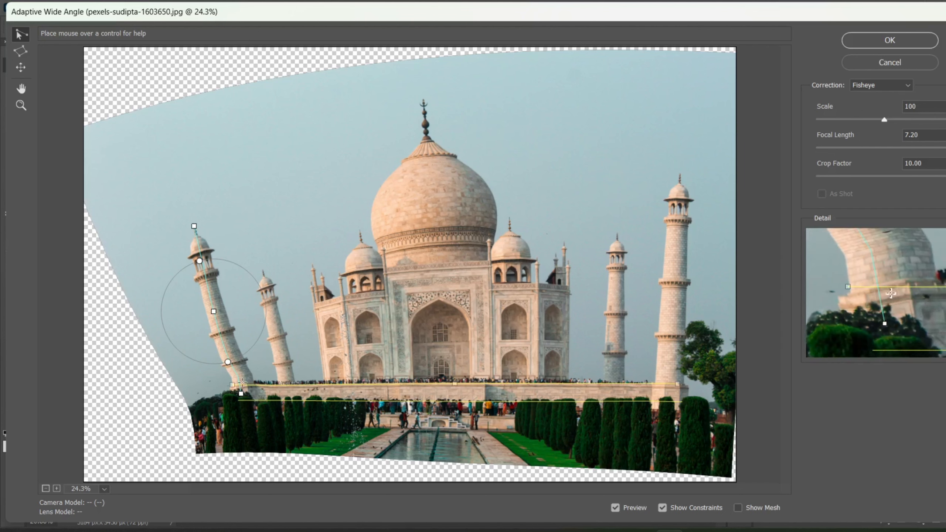
- Rotate the leftmost minaret's constraint in small adjustments until the tower leans outward, away from the dome
mouse_move(199, 261)
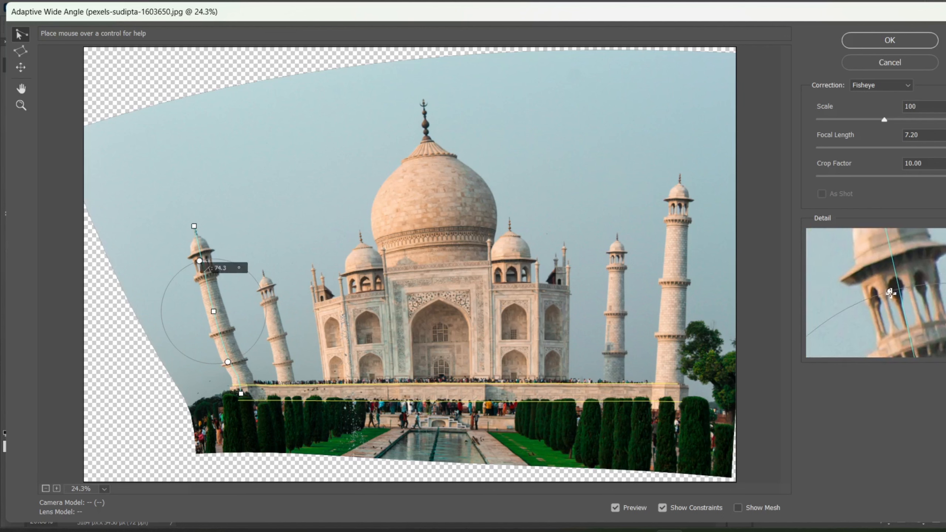
drag(199, 261, 214, 260)
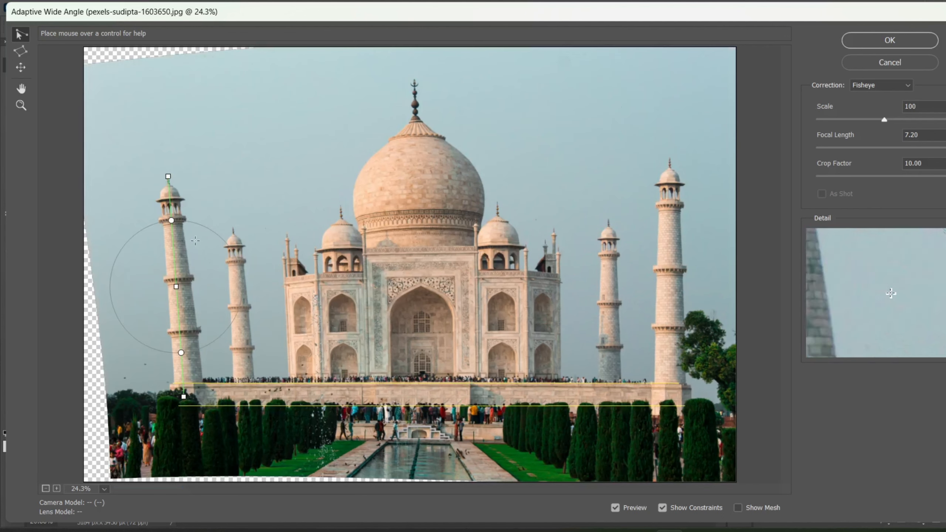
drag(171, 220, 161, 223)
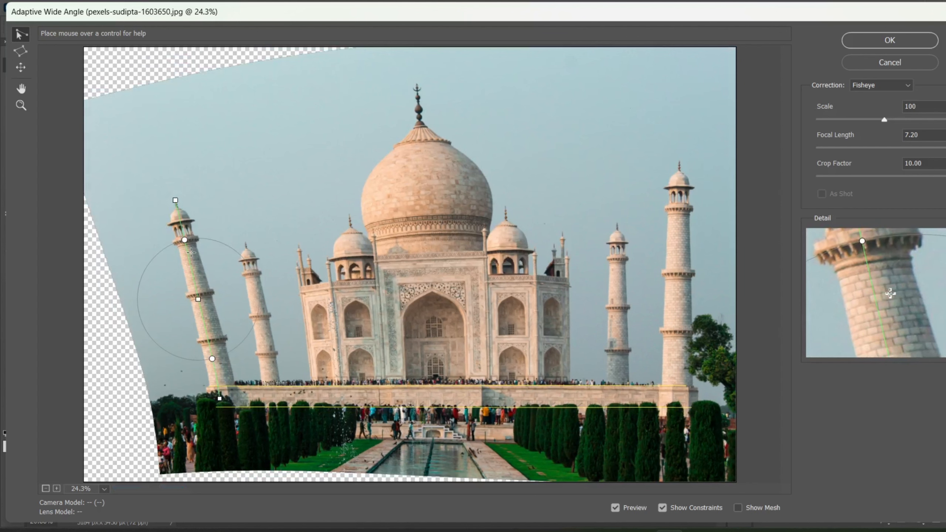
drag(184, 239, 179, 241)
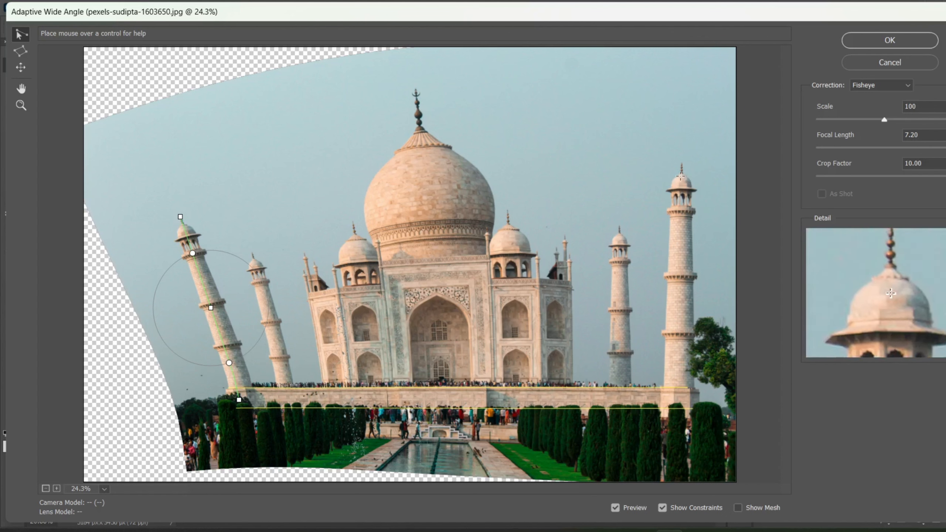
- Draw a constraint down the rightmost minaret from its spire to the terrace base and fix its orientation as Horizontal
click(678, 164)
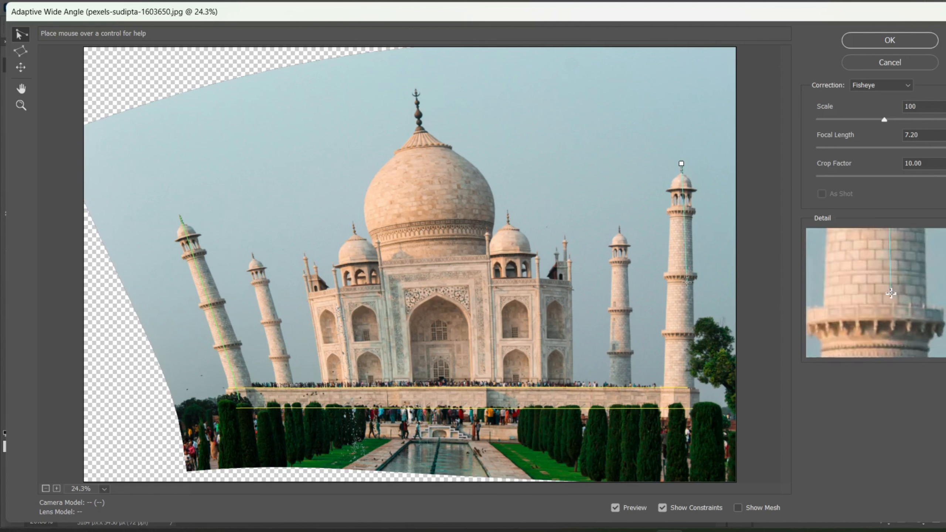
click(687, 393)
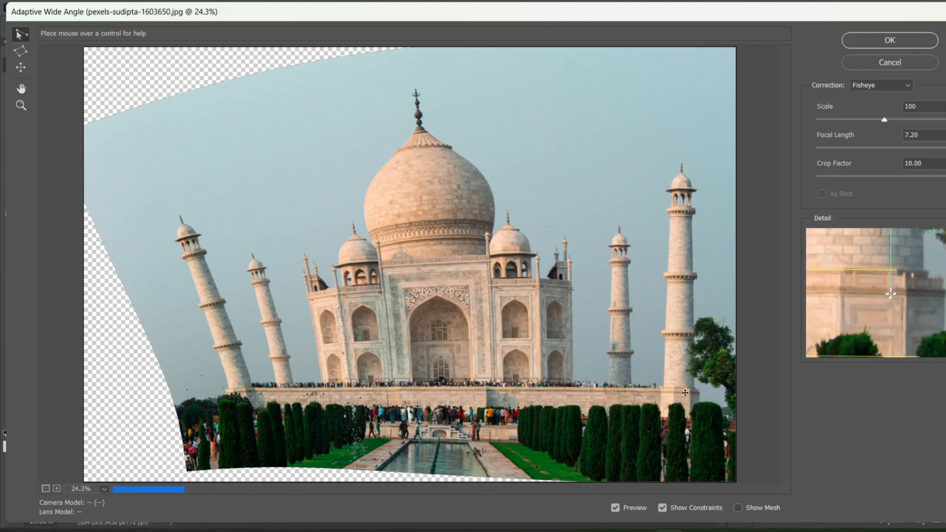
right_click(685, 278)
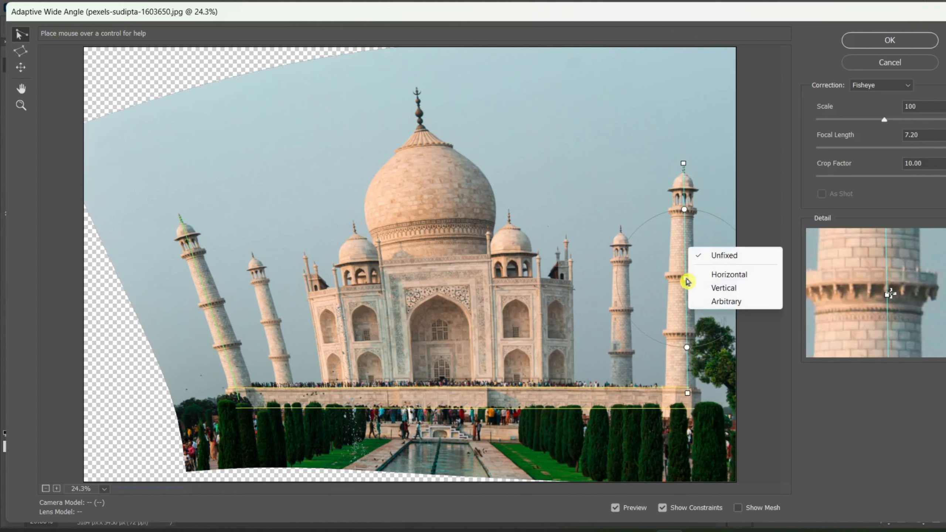
click(723, 274)
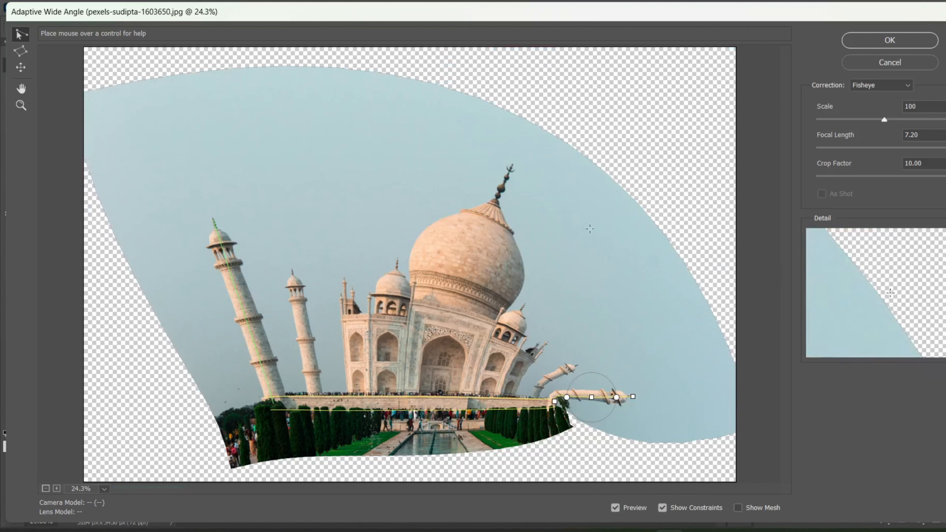
- Rotate the rightmost minaret's constraint so the tower leans outward, mirroring the opposite one, and apply the filter
drag(616, 398, 599, 375)
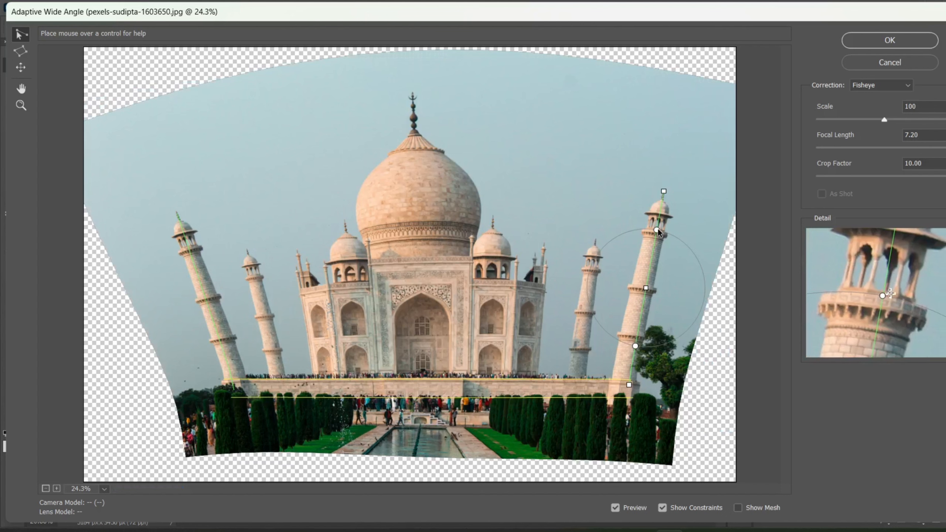
drag(657, 230, 663, 231)
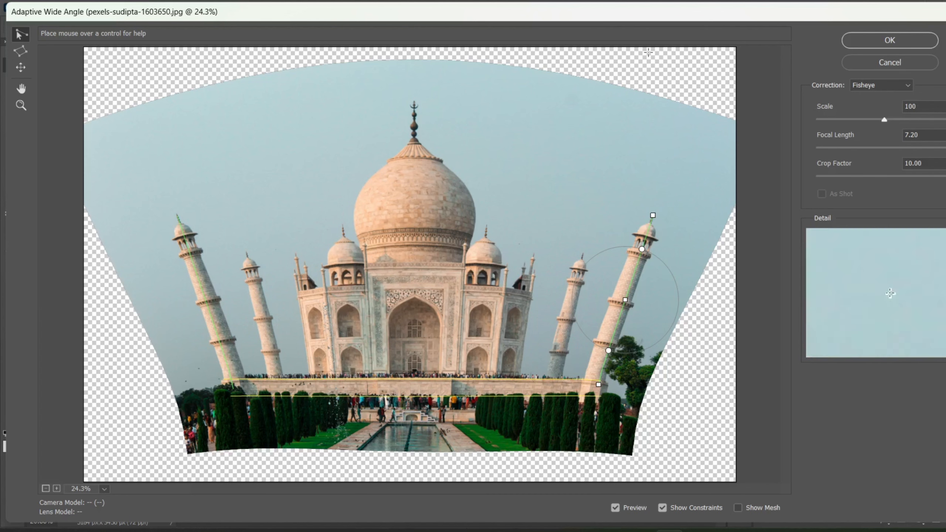
click(897, 42)
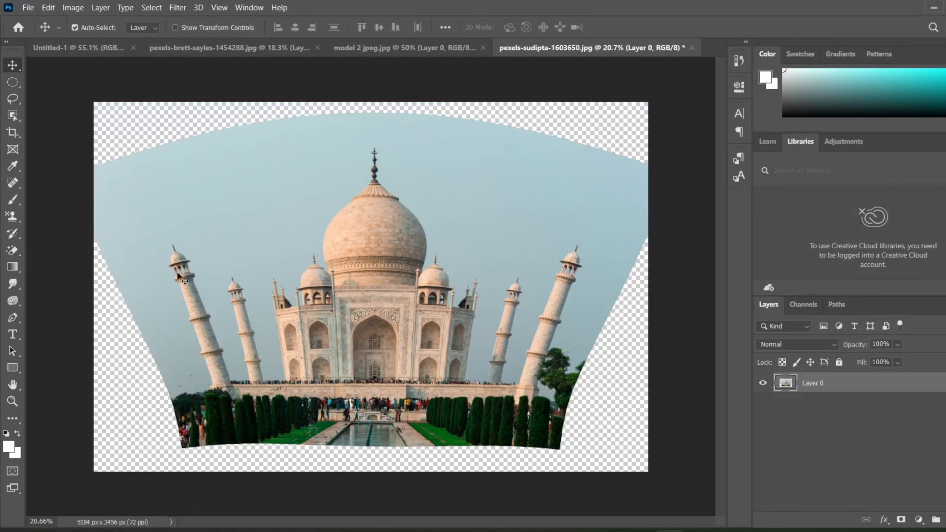
- Compare the photo before and after the Adaptive Wide Angle filter by repeatedly undoing and redoing it
key(ctrl+plus)
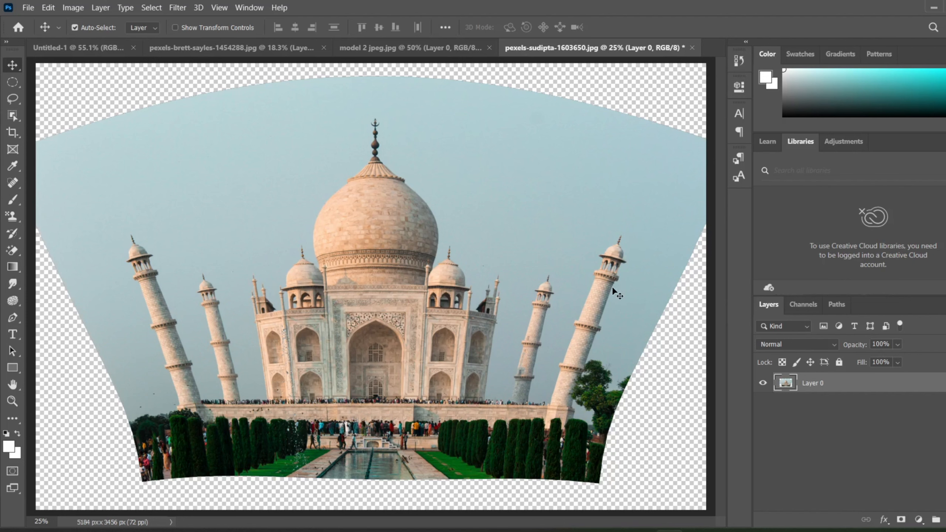
key(ctrl+z)
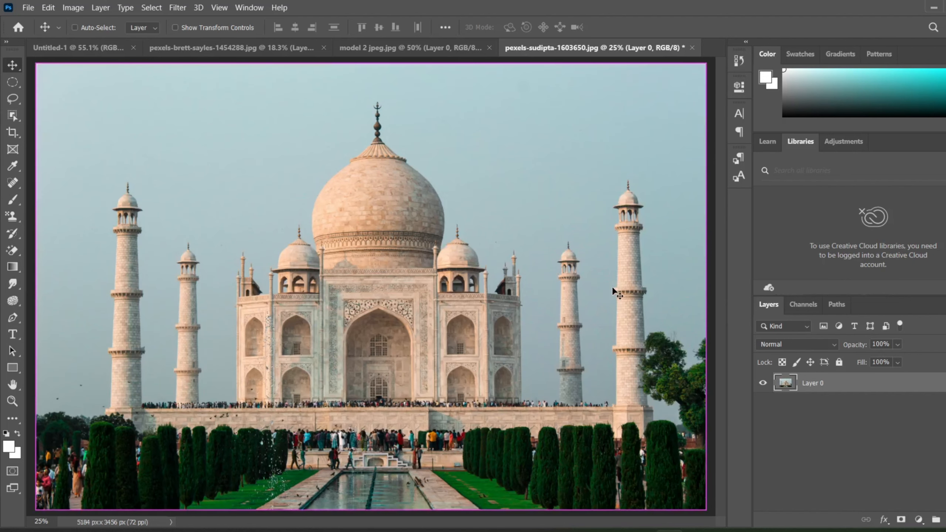
key(ctrl)
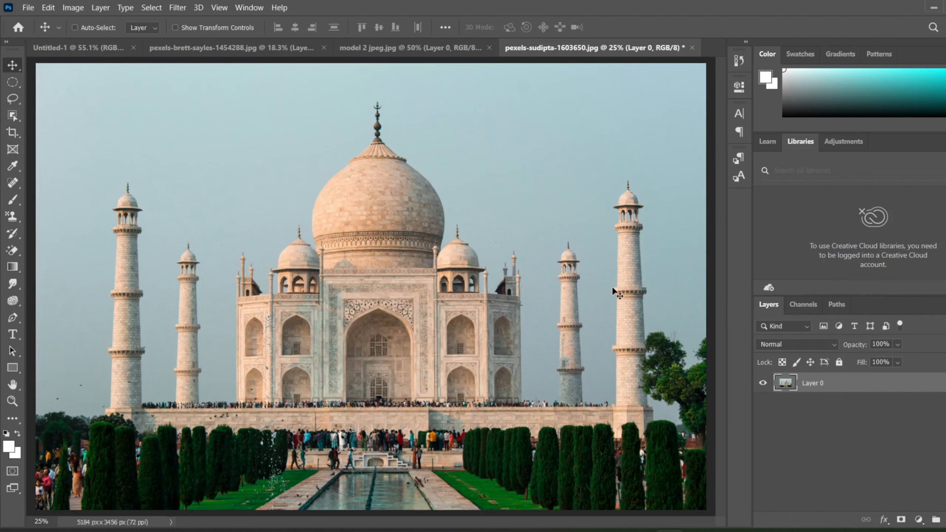
key(ctrl+shift+z)
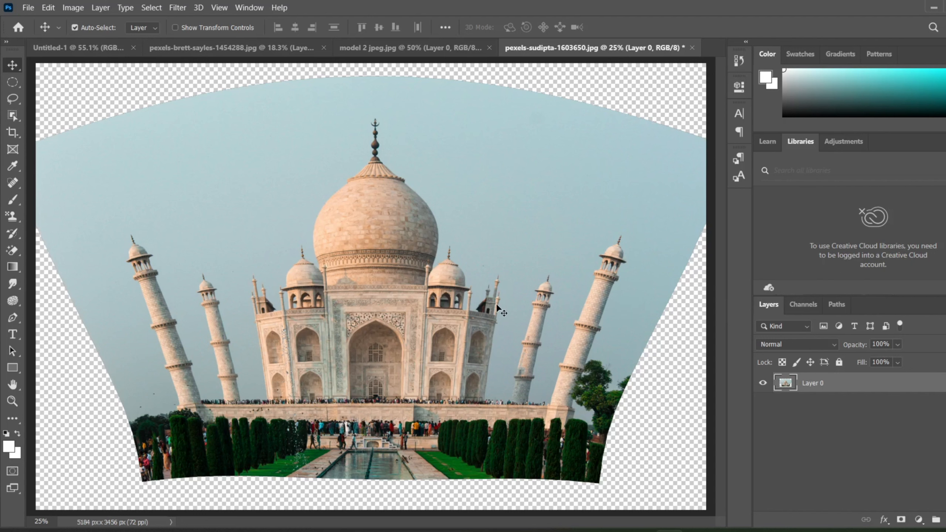
key(ctrl+z)
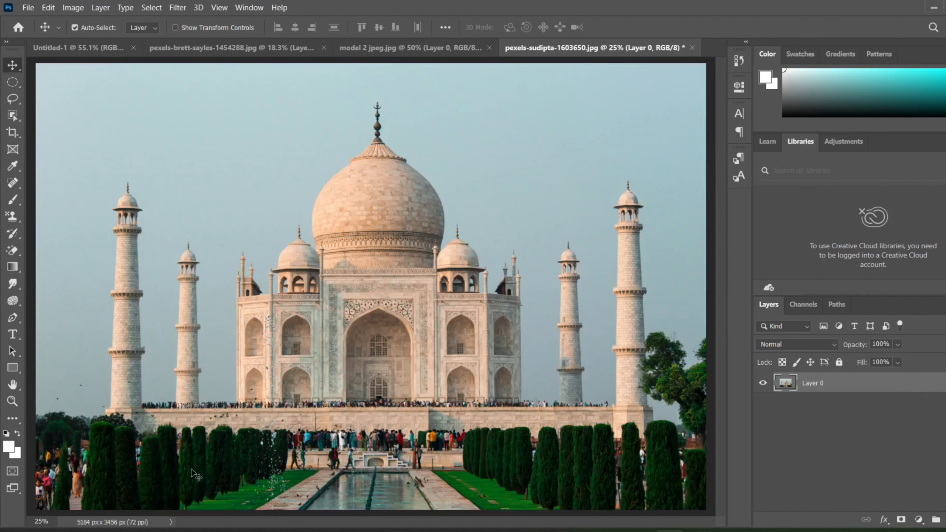
key(ctrl)
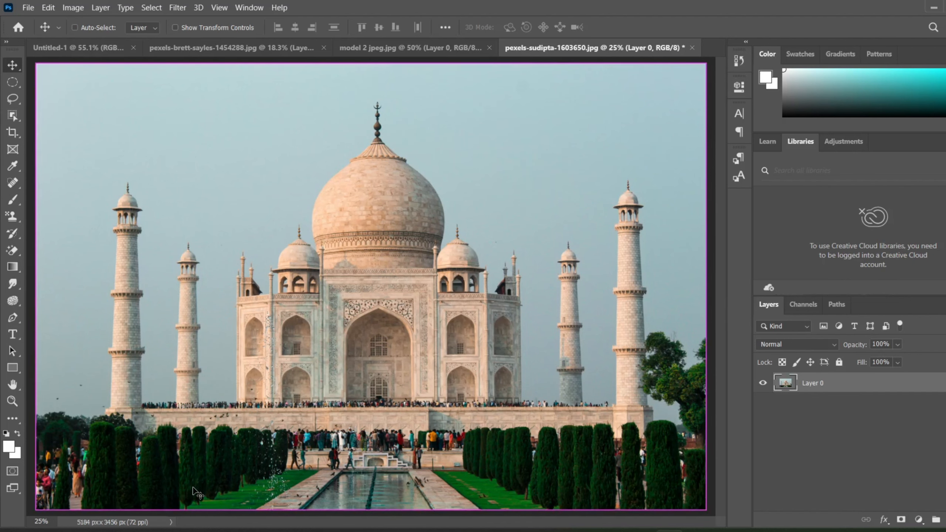
key(ctrl+shift+z)
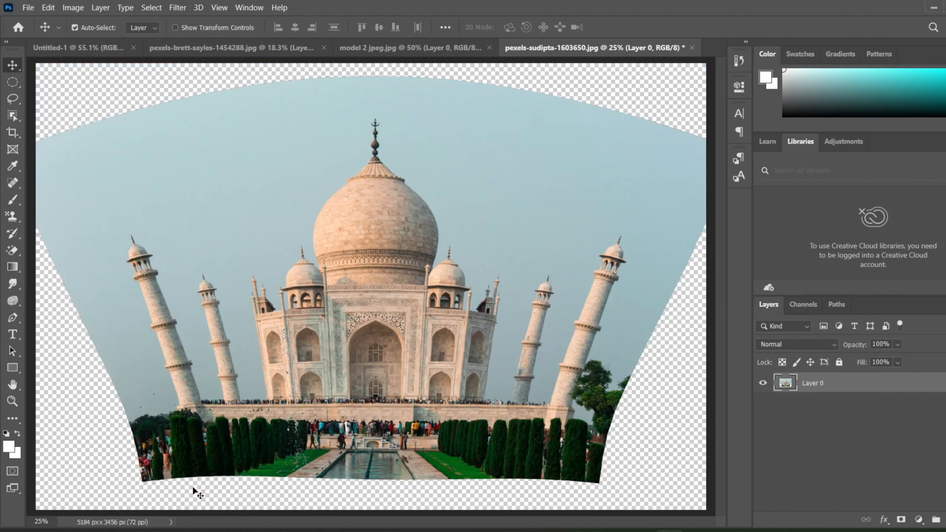
key(ctrl+minus)
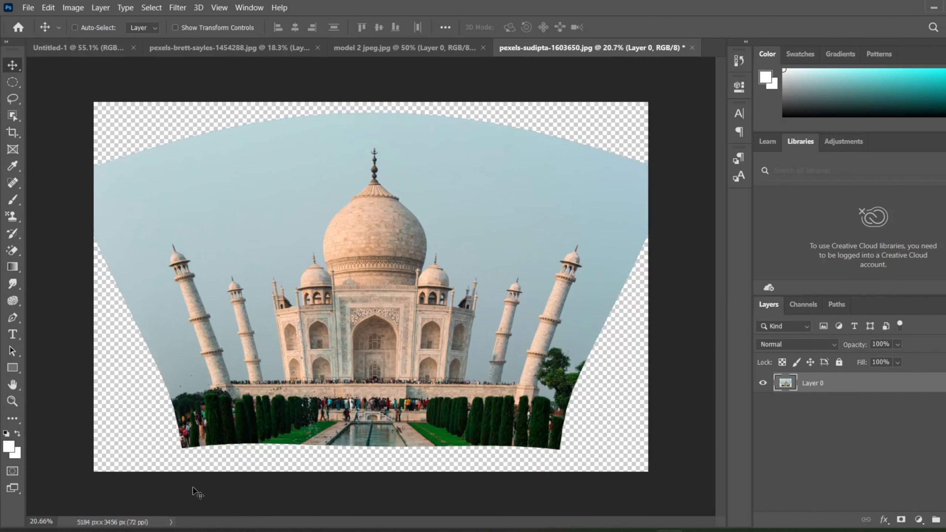
scroll(235, 444, down, 1)
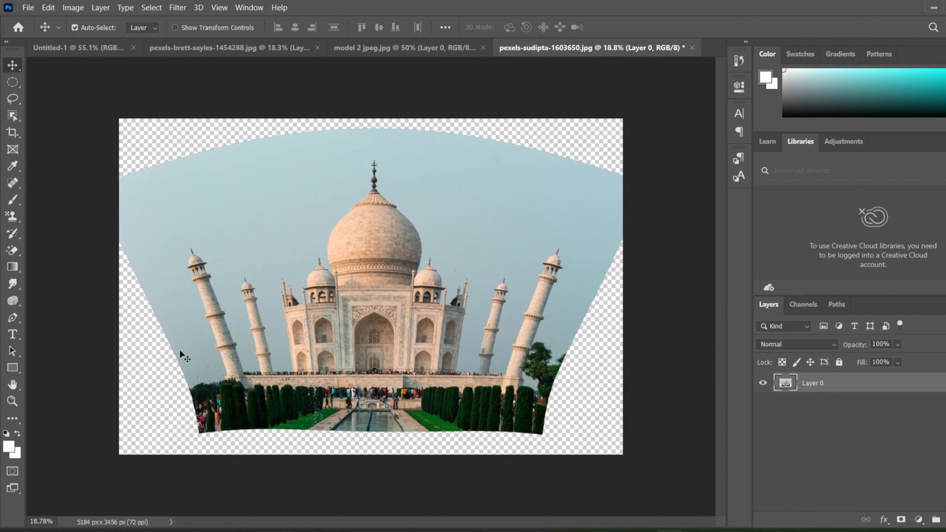
- Reopen the Adaptive Wide Angle filter on the warped photo and set the Crop Factor to 2.97
click(13, 150)
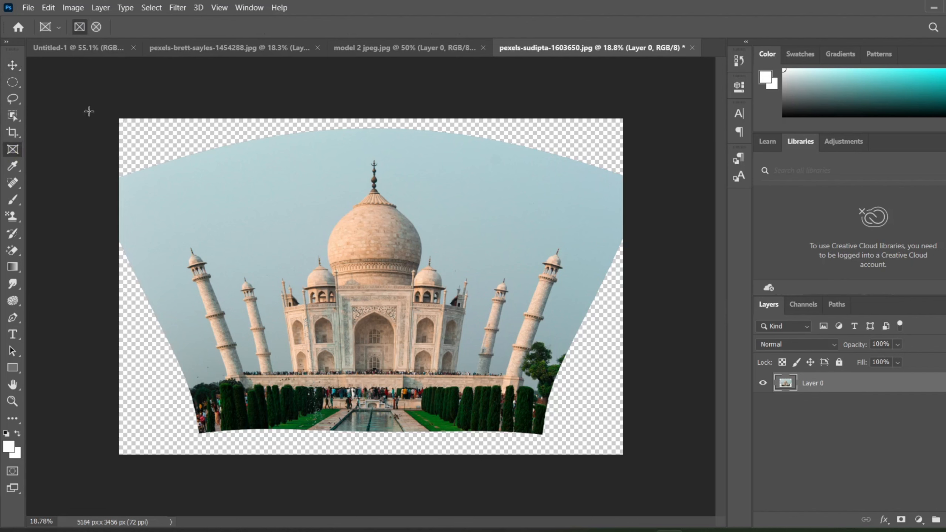
click(12, 65)
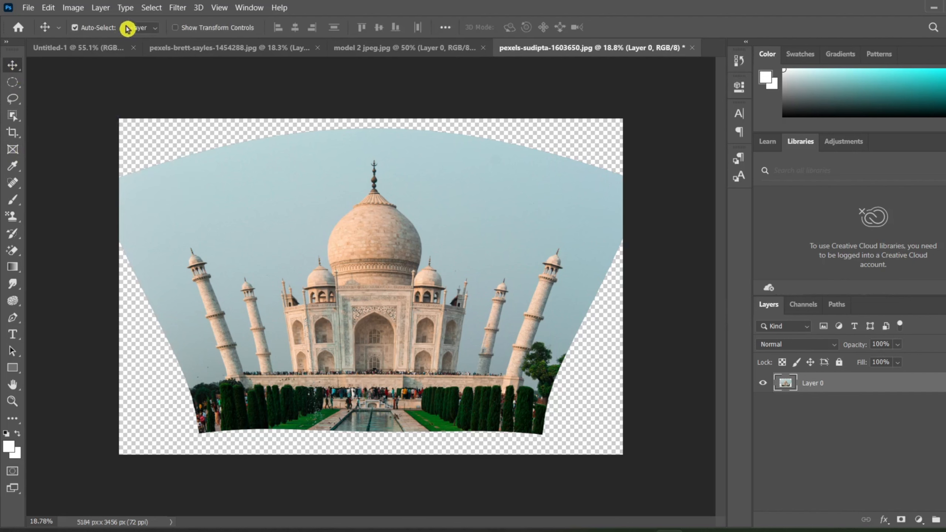
click(177, 7)
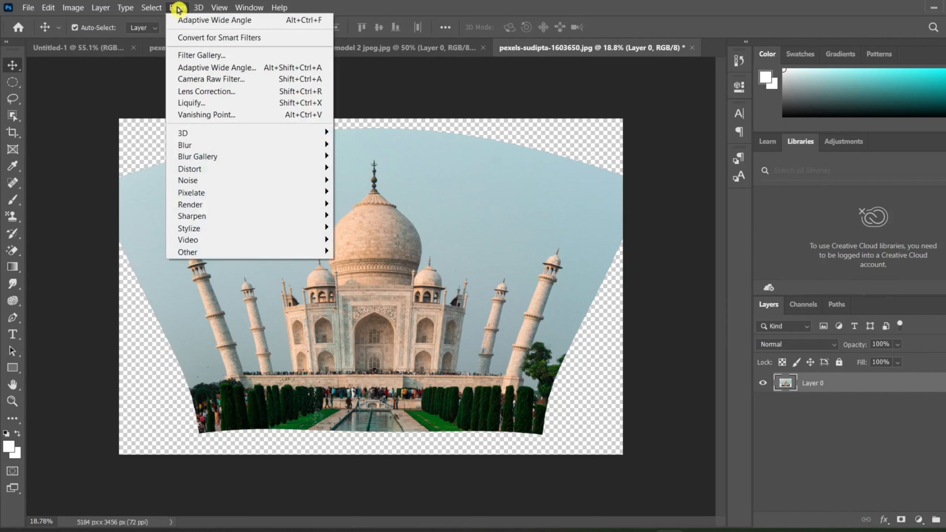
click(218, 67)
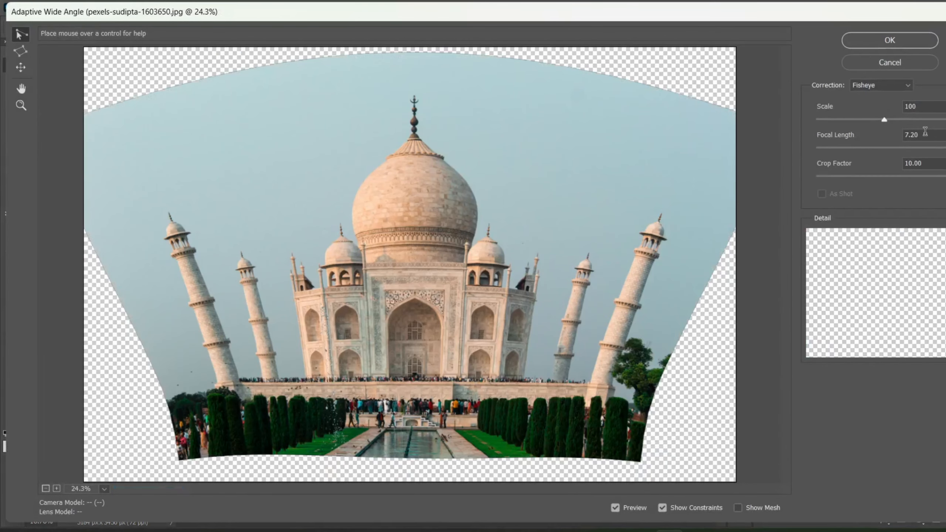
click(855, 175)
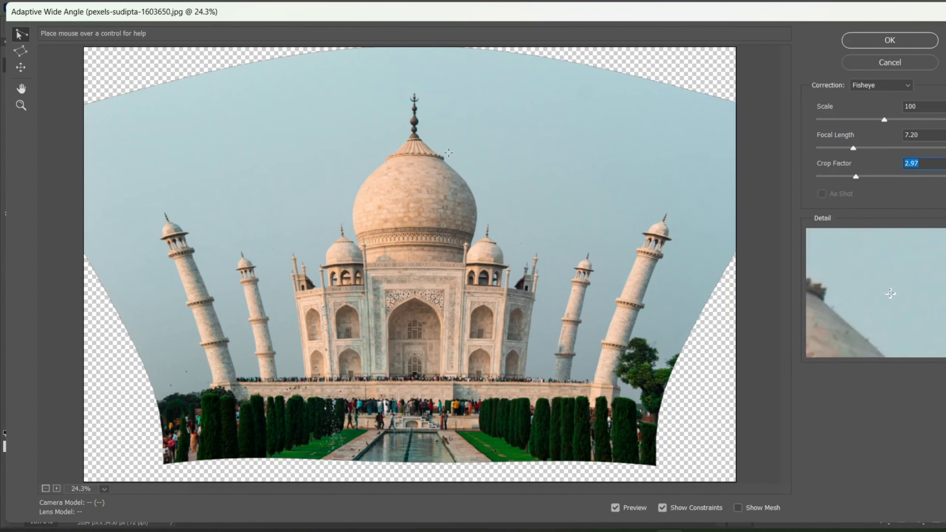
- Shift the warped Taj Mahal photo slightly down and to the left with the Move tool and apply the Adaptive Wide Angle filter
click(85, 76)
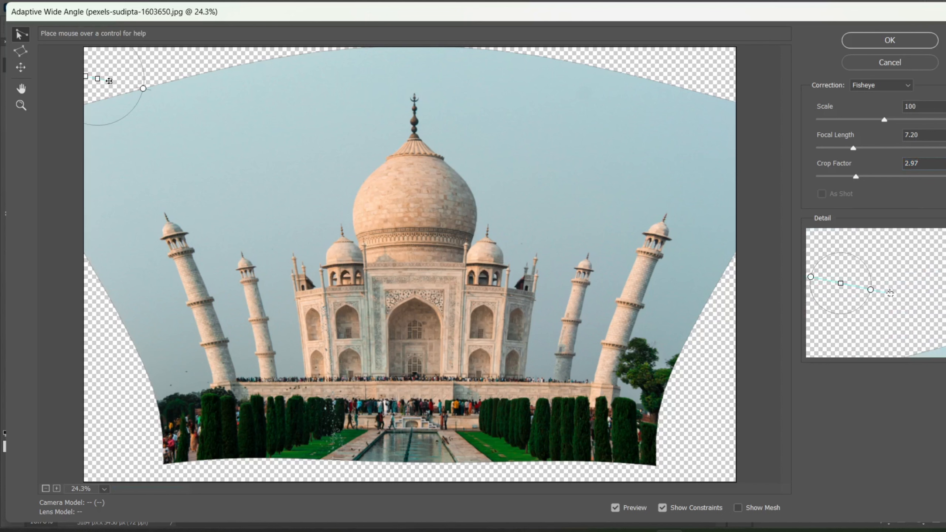
key(ctrl+z)
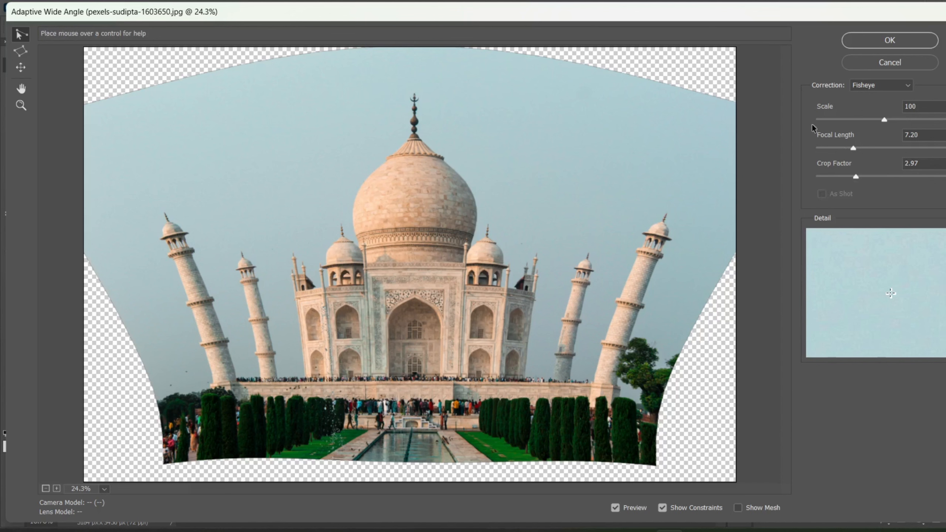
click(20, 67)
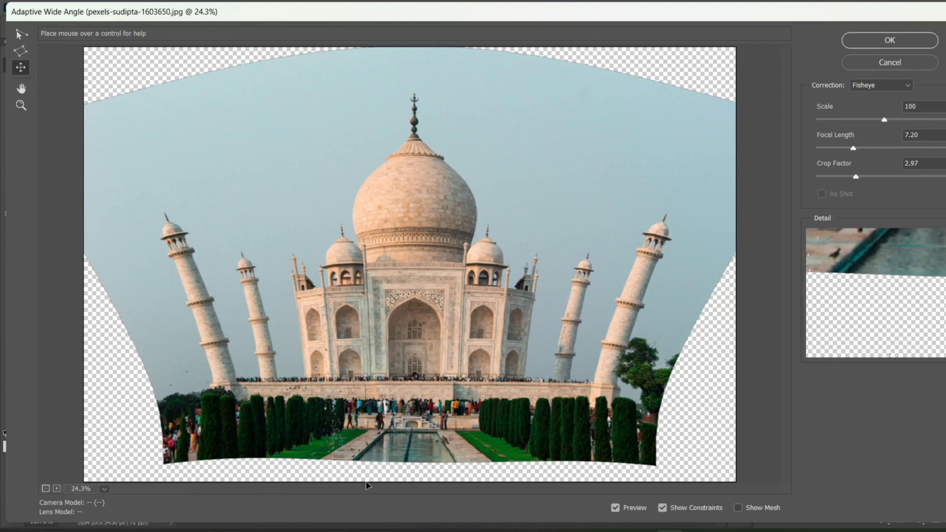
drag(366, 484, 359, 464)
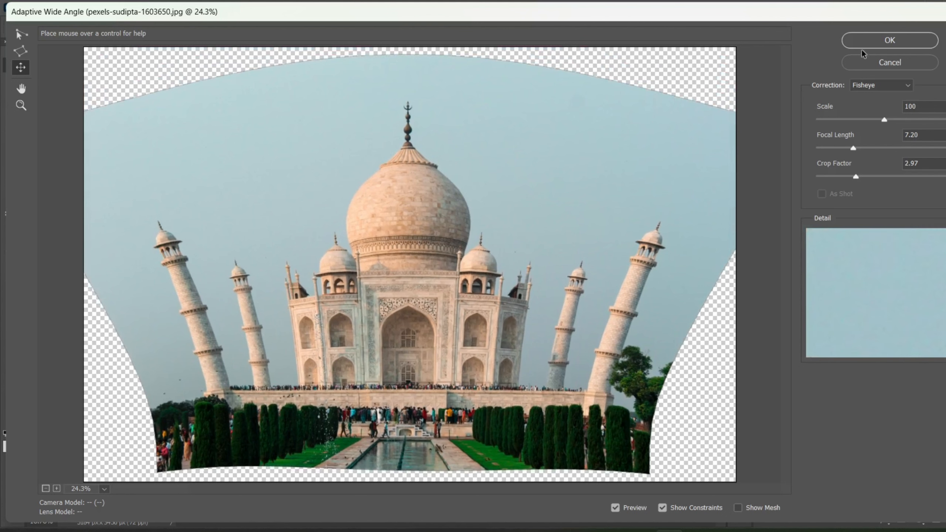
click(872, 44)
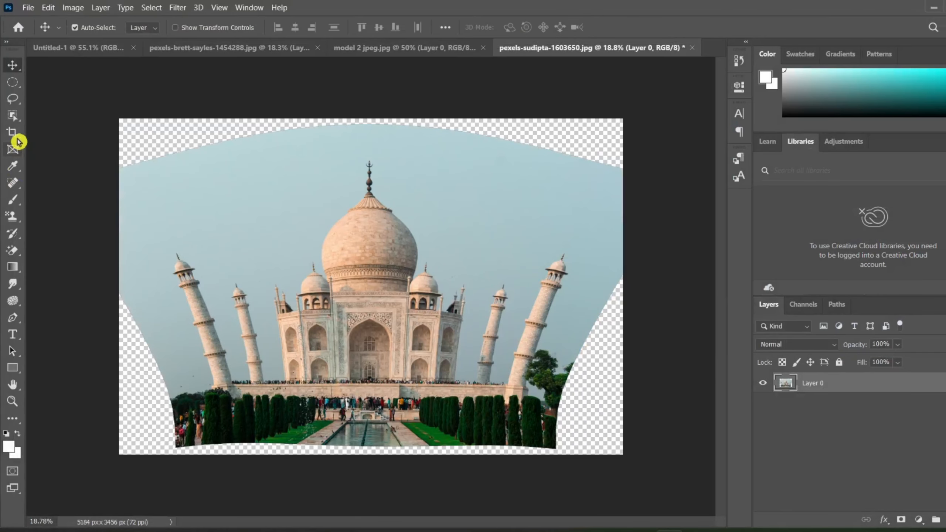
- Start a crop on the warped photo and raise its lower edge to trim the transparent strip beneath the garden and pool
click(17, 144)
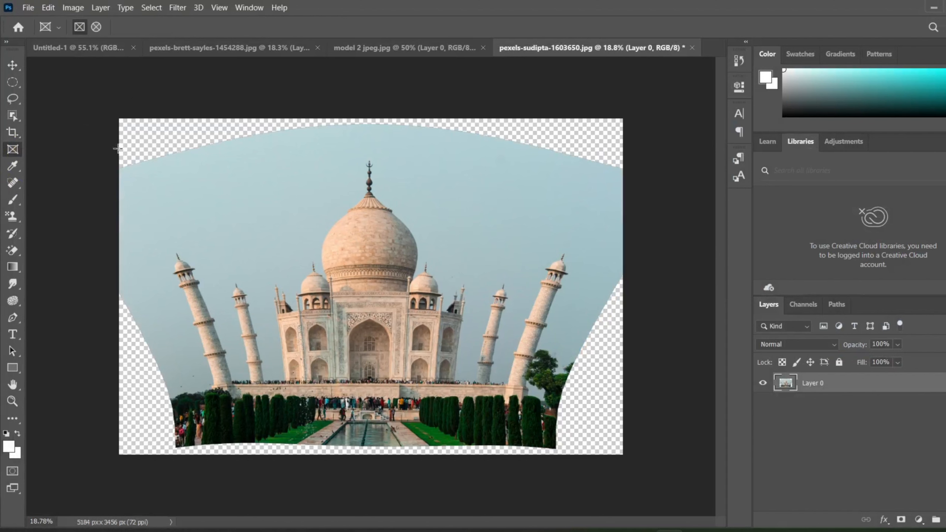
click(12, 136)
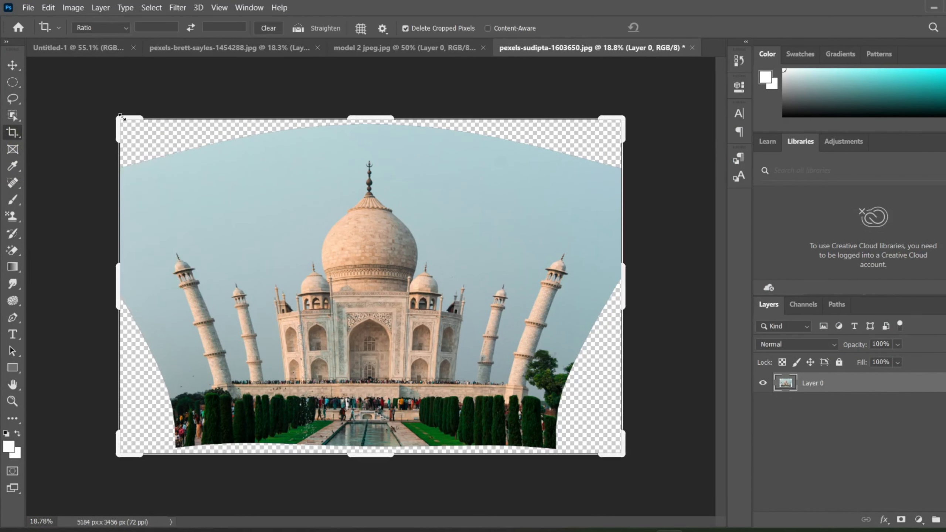
drag(118, 121, 143, 111)
key(ctrl+plus)
key(ctrl+plus)
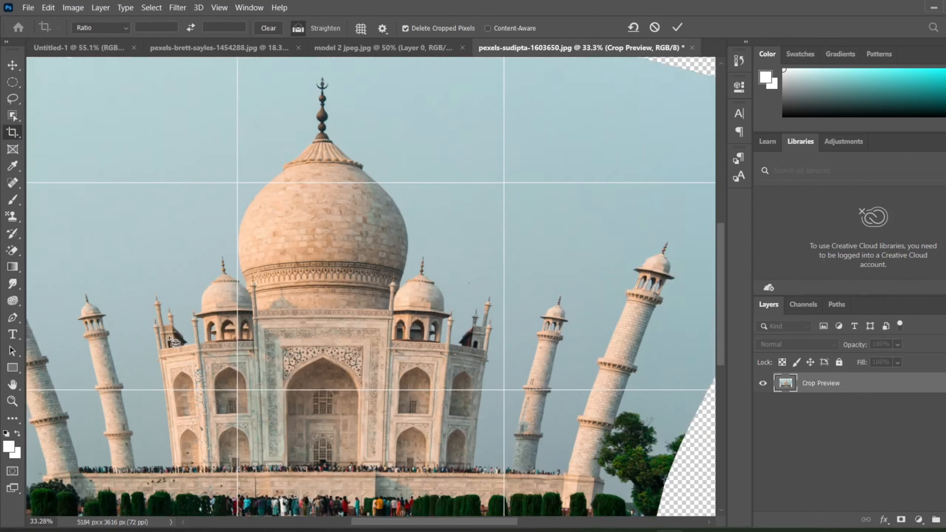
scroll(169, 341, up, 1)
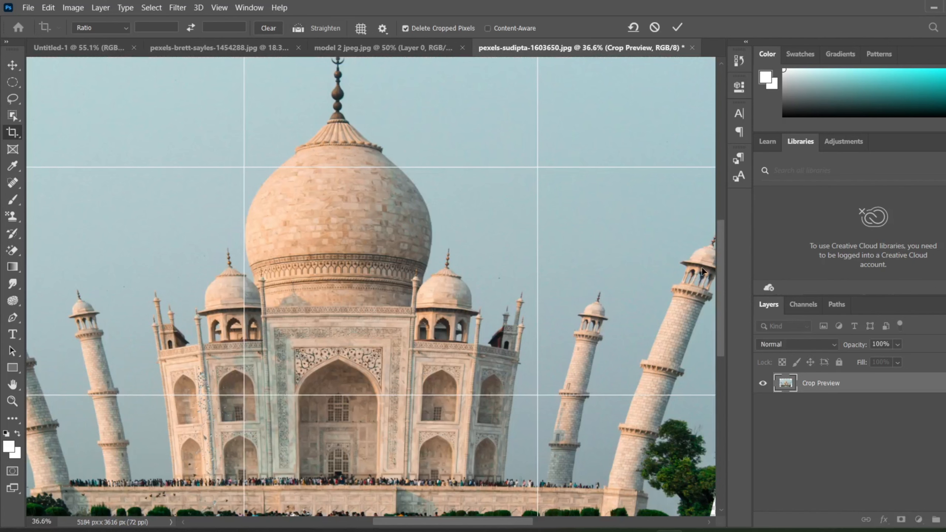
drag(726, 263, 726, 333)
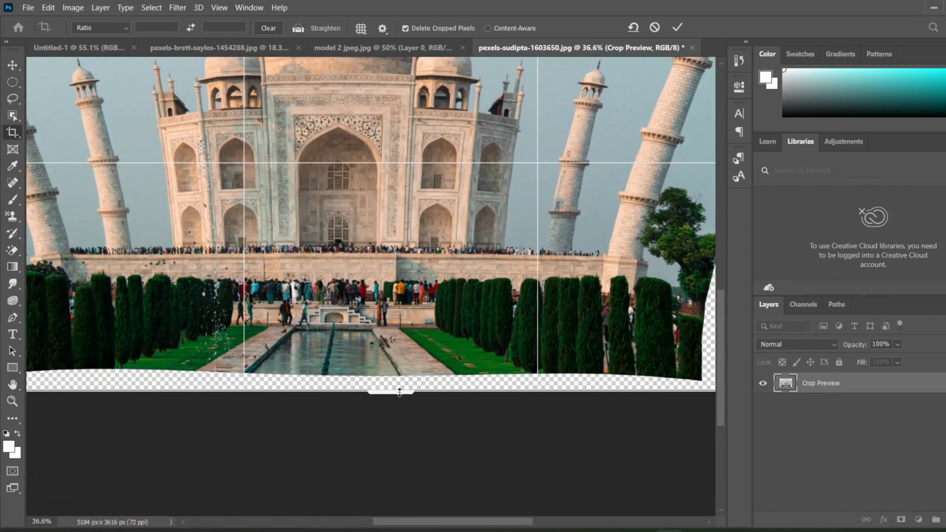
drag(399, 392, 397, 382)
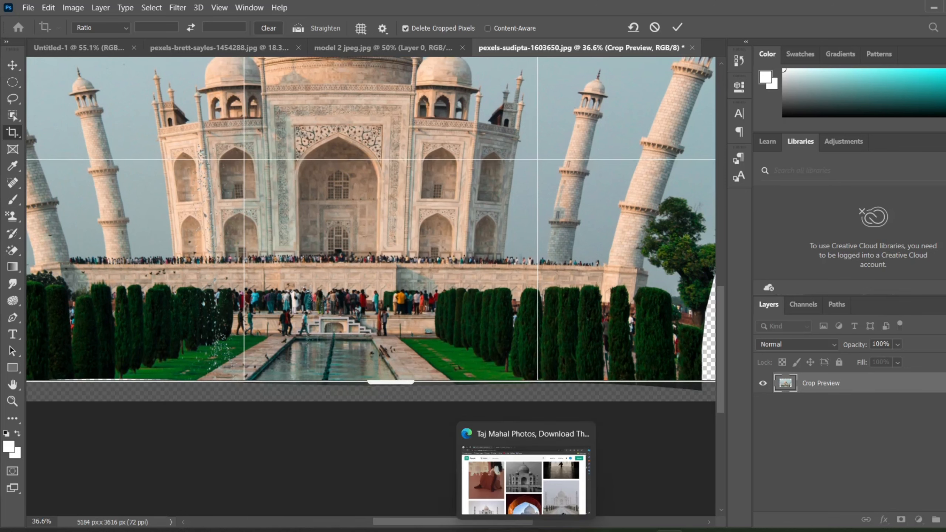
- Narrow the crop on both sides to just outside the two outermost minarets
drag(453, 524, 506, 520)
drag(719, 323, 710, 291)
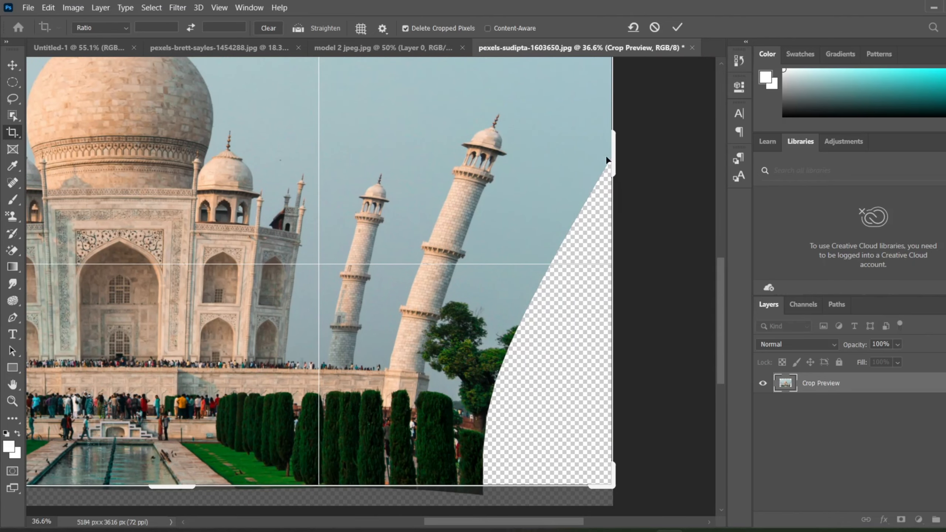
drag(613, 163, 564, 171)
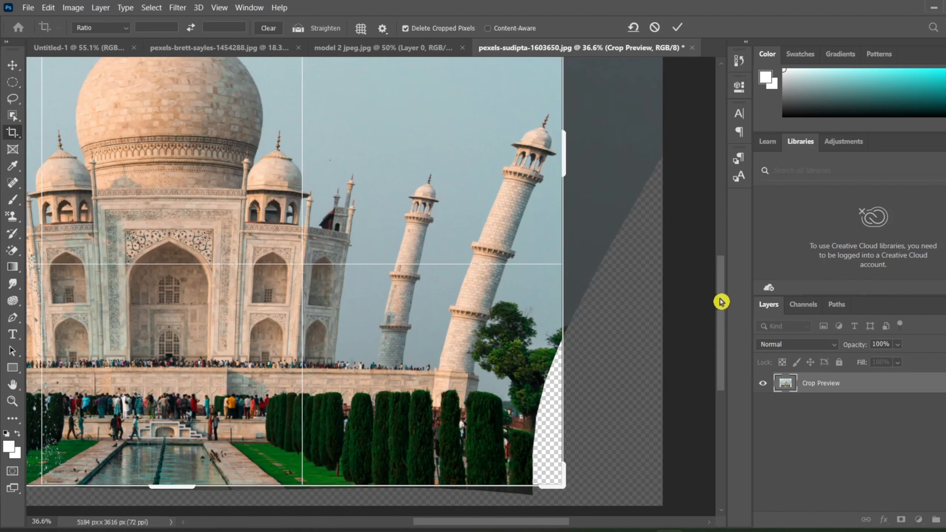
- Lower the crop's upper edge to just above the dome's finial, excluding the transparent arc, and apply the crop
drag(722, 303, 715, 215)
click(428, 525)
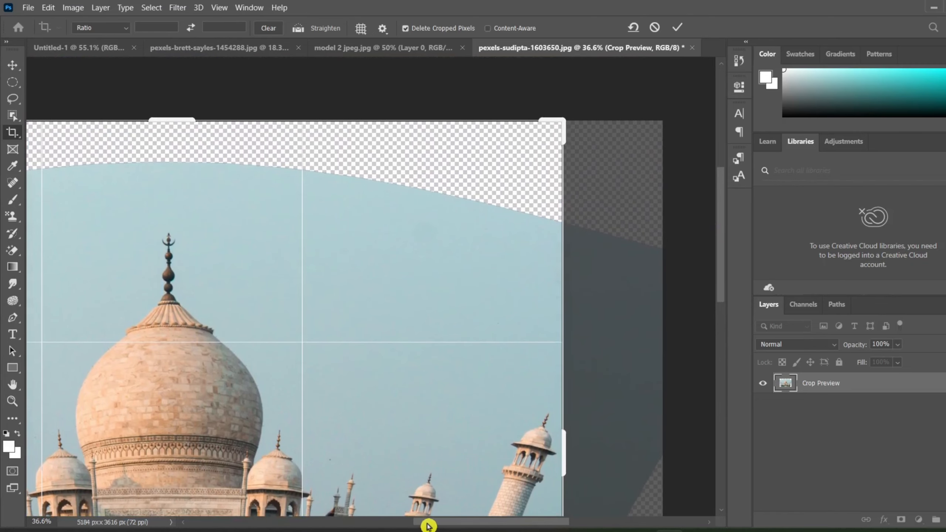
drag(429, 525, 370, 529)
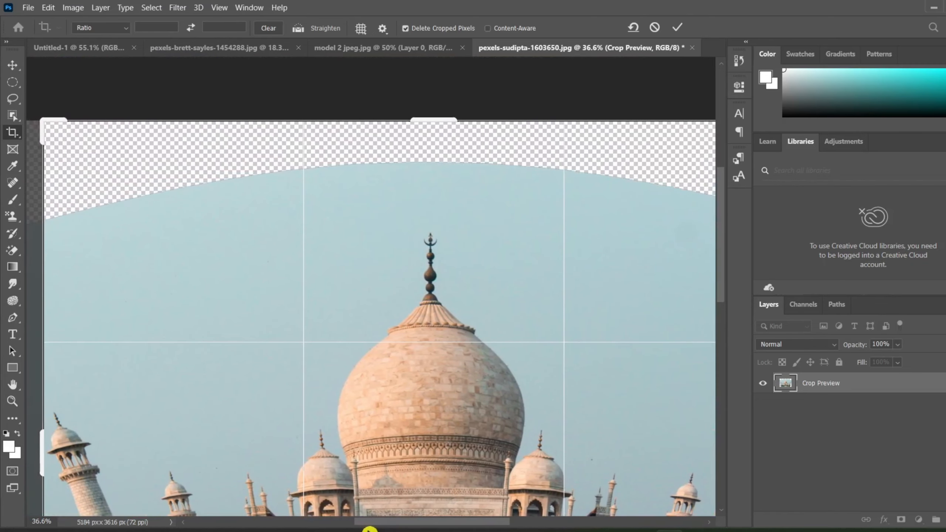
drag(430, 119, 428, 167)
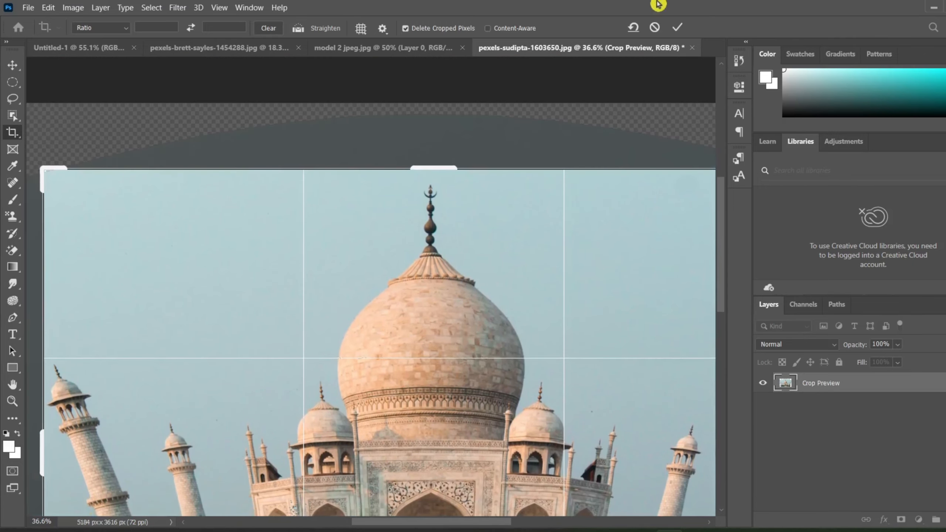
click(677, 28)
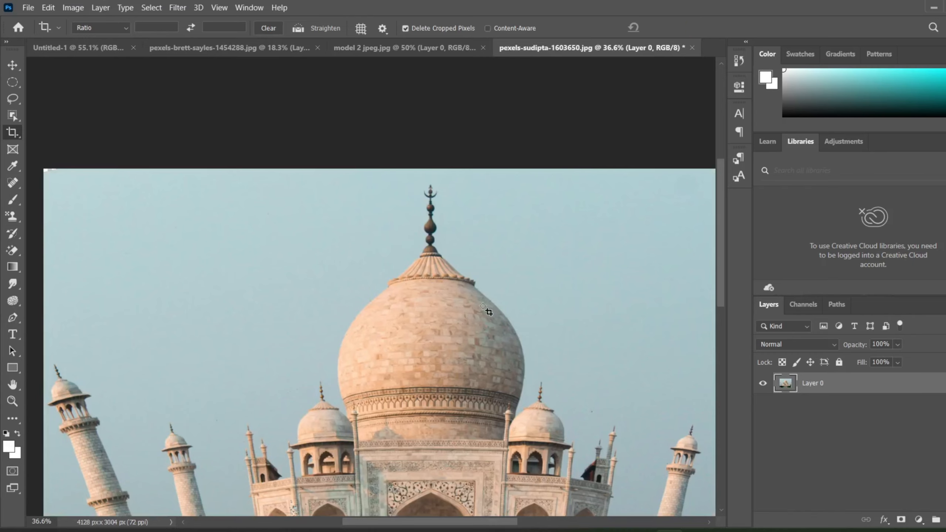
scroll(482, 307, down, 7)
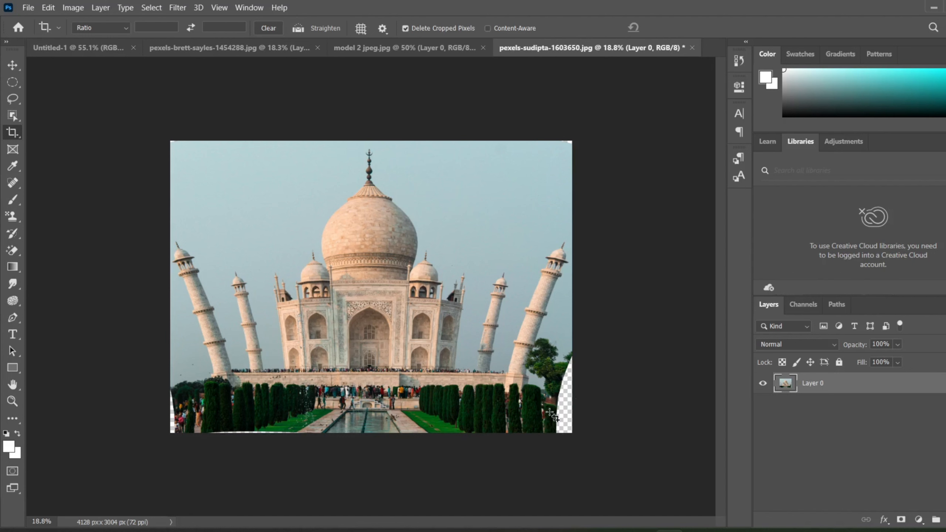
key(ctrl+plus)
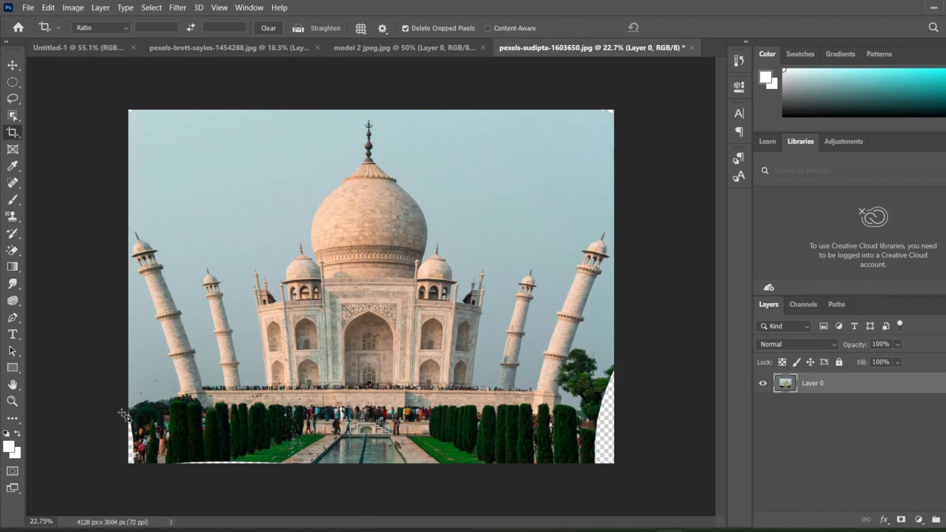
drag(124, 416, 140, 476)
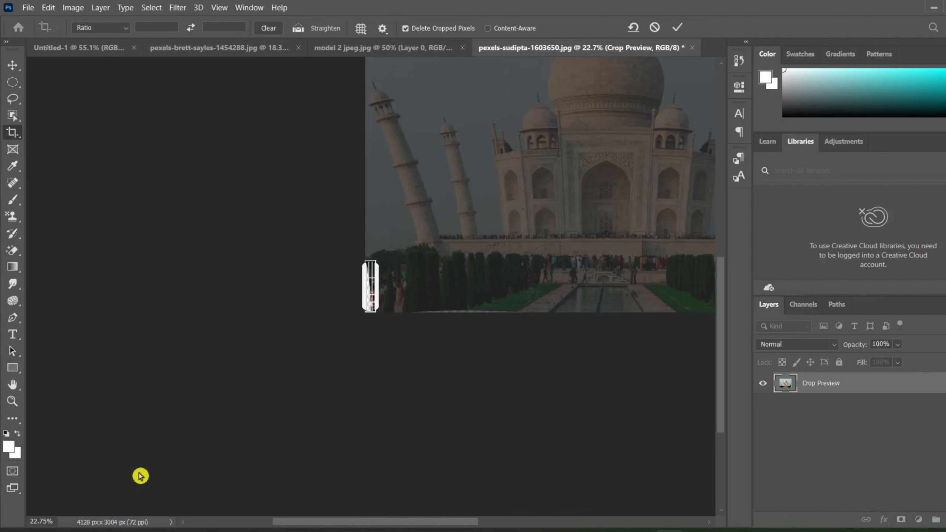
click(680, 28)
key(ctrl+z)
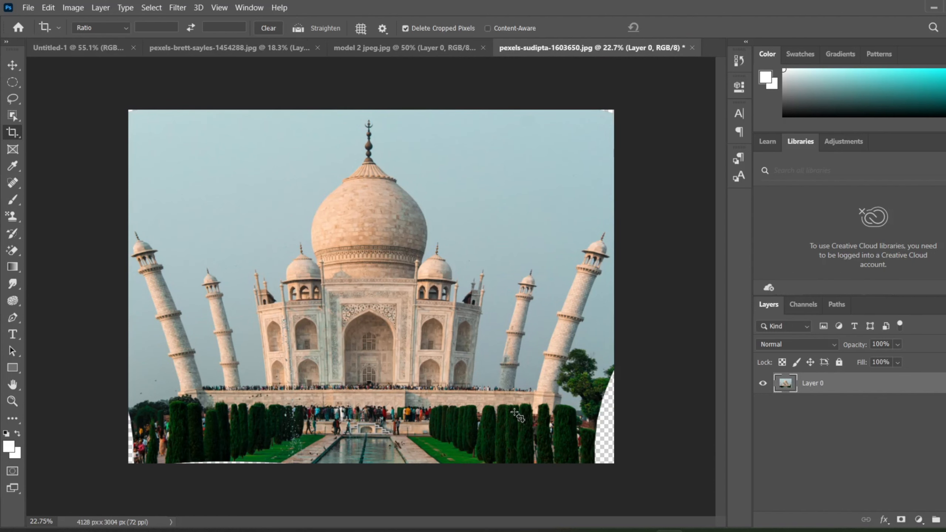
- Close the model 2 jpeg.jpg document without saving its changes
click(400, 46)
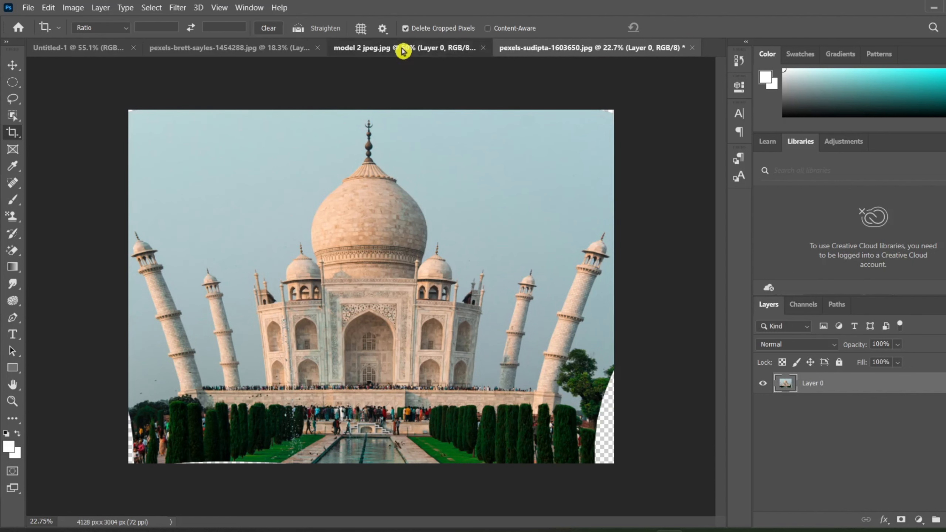
click(500, 48)
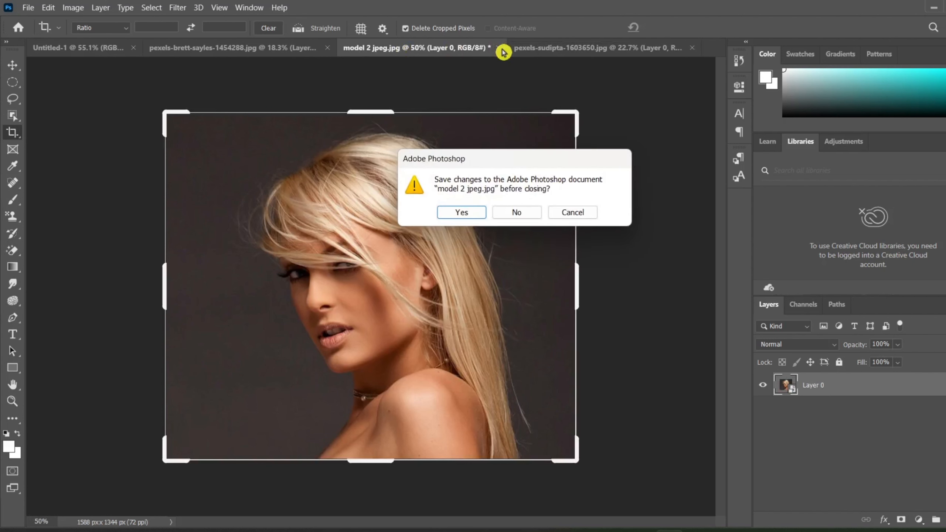
click(524, 213)
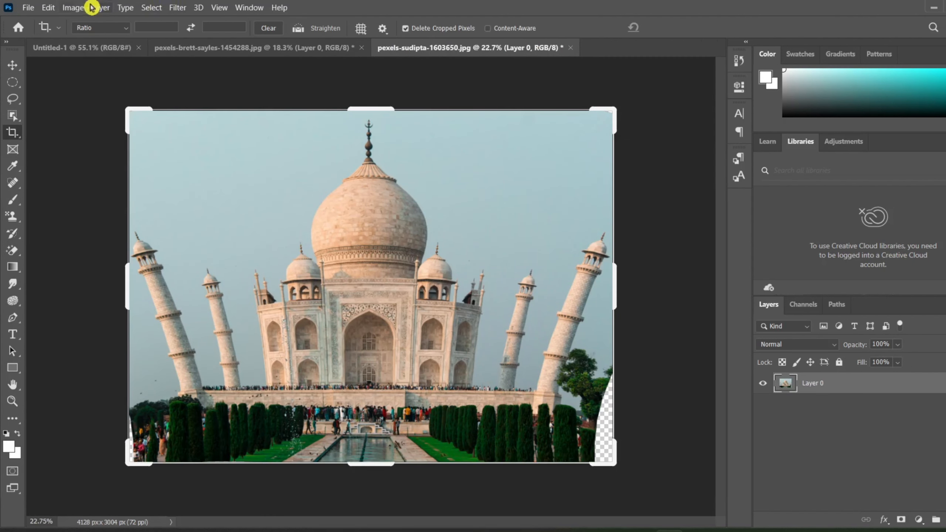
- Export the cropped Taj Mahal photo with Export As as a JPG named tajmahal in the Downloads folder
click(26, 9)
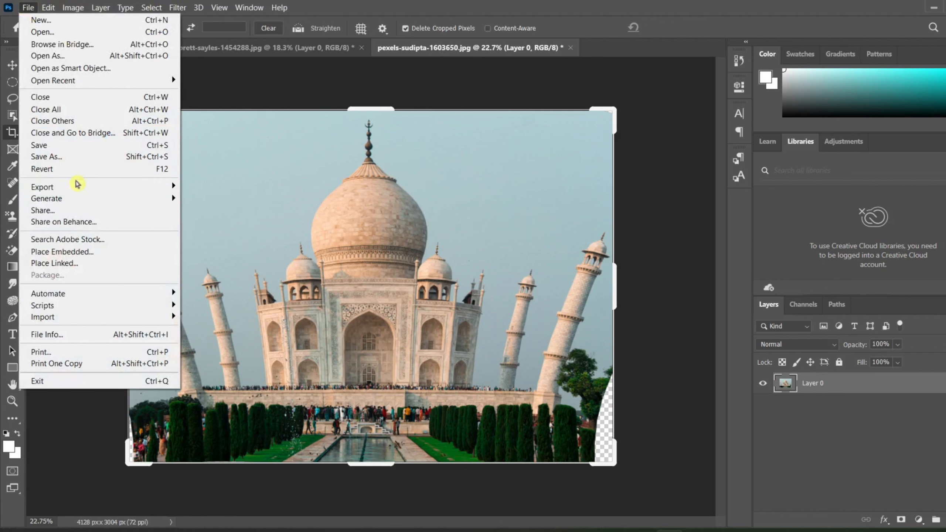
mouse_move(76, 184)
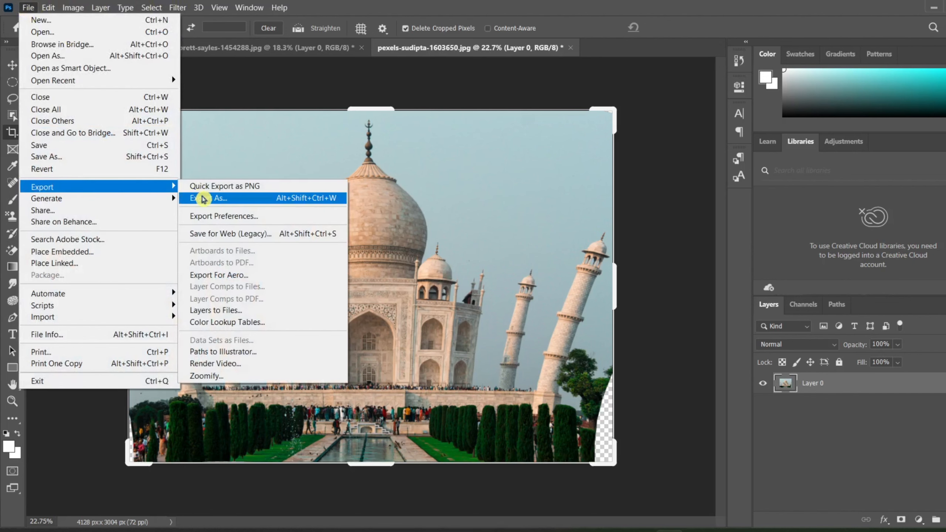
click(203, 199)
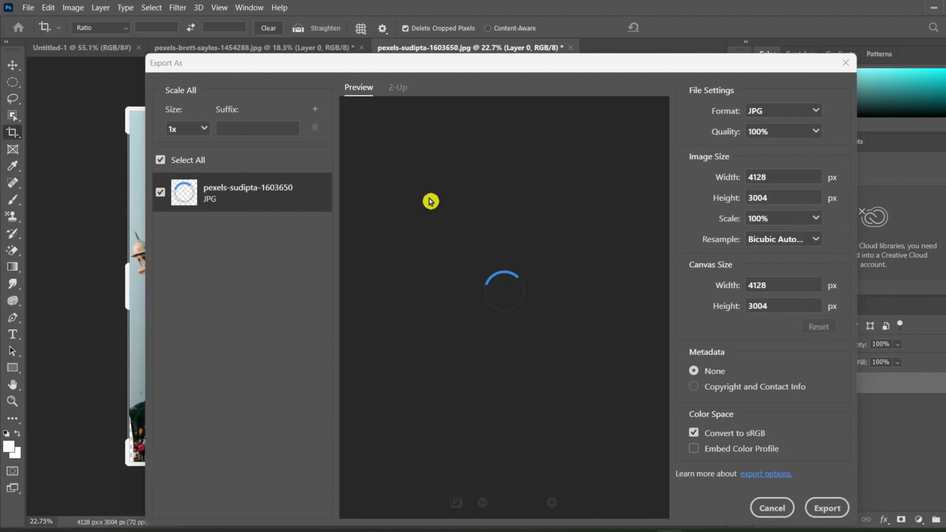
click(821, 500)
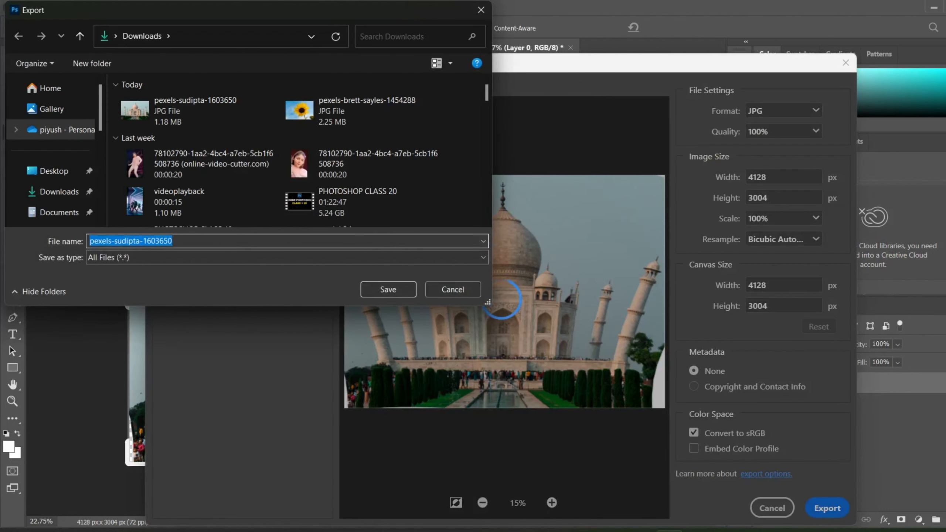
key(BackSpace)
text(tajmahal)
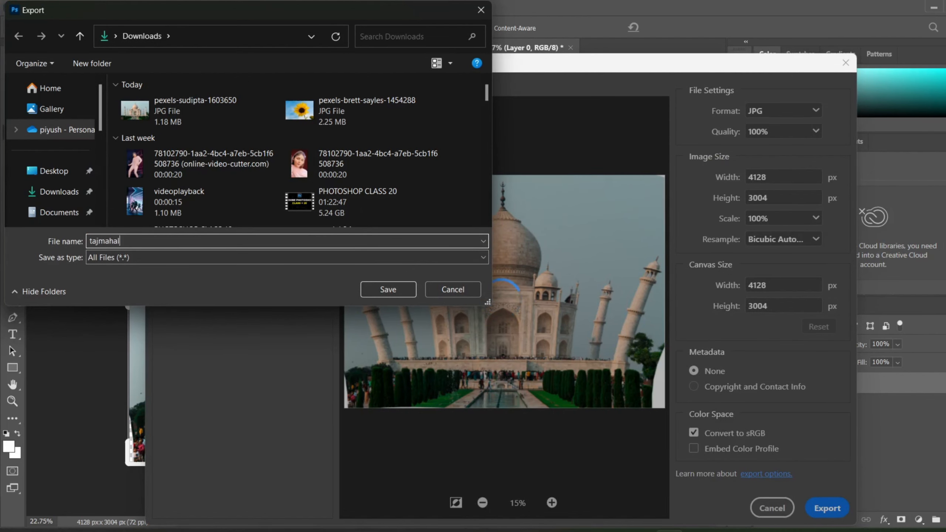
key(Return)
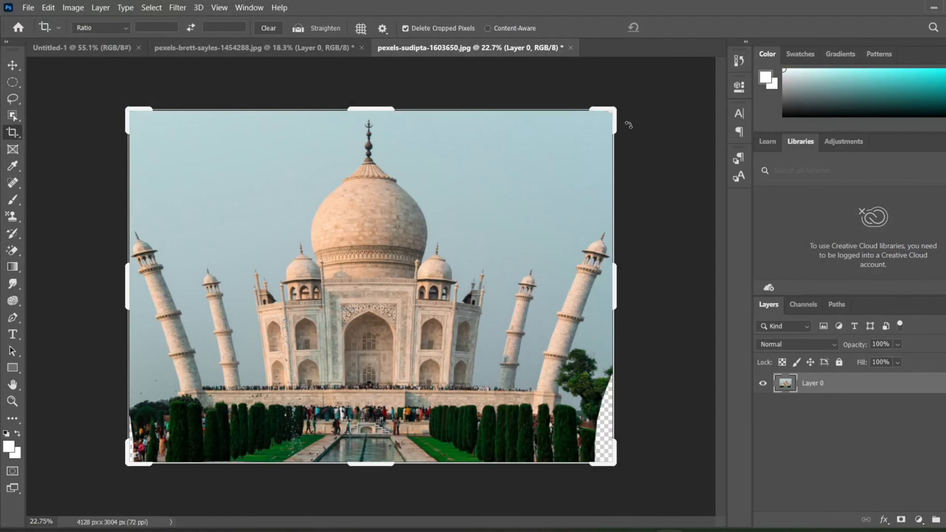
- Close the pexels-sudipta-1603650.jpg document without saving its changes, exiting the active crop first
click(643, 97)
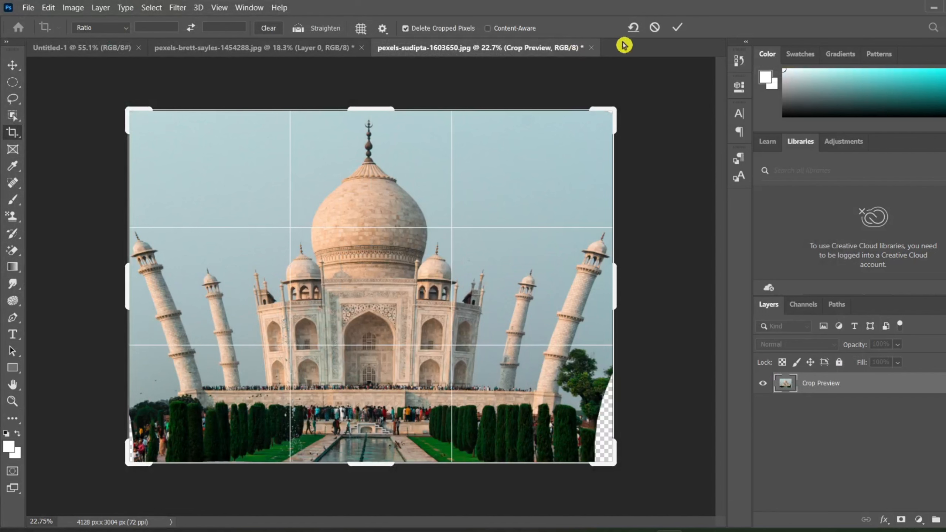
click(674, 33)
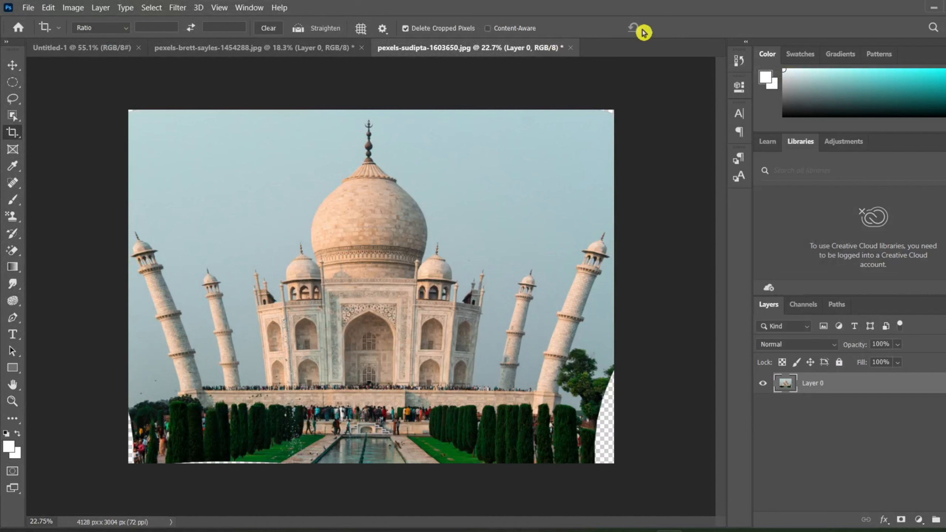
click(573, 48)
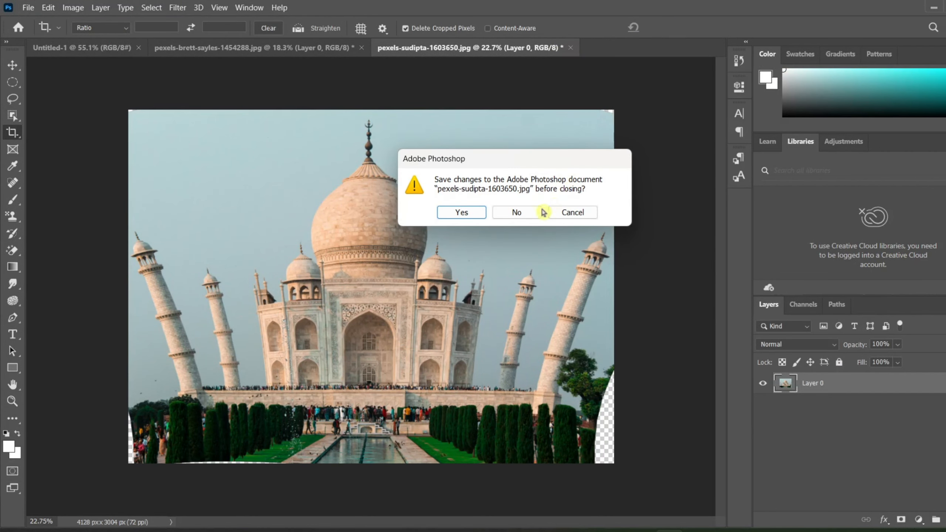
click(516, 212)
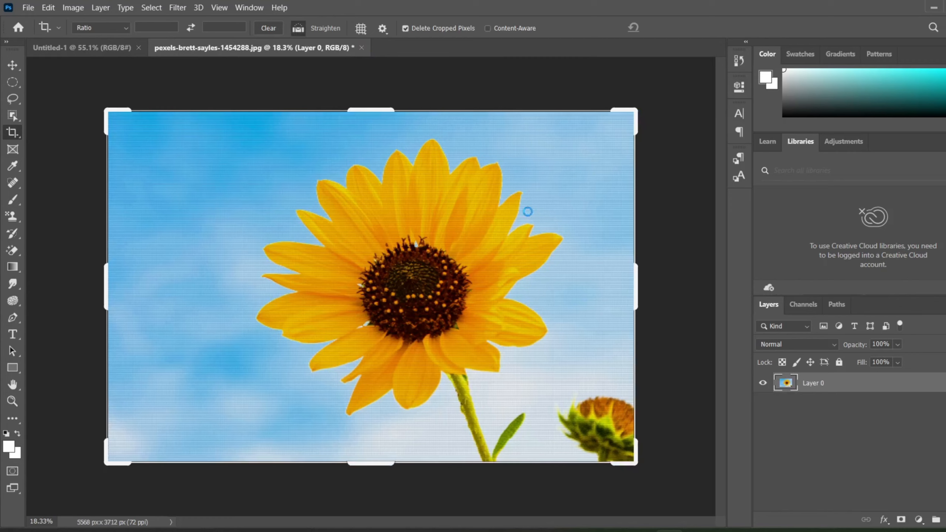
- Open tajmahal.jpg and pexels-sudipta-1603650.jpg from the Downloads folder
key(ctrl+o)
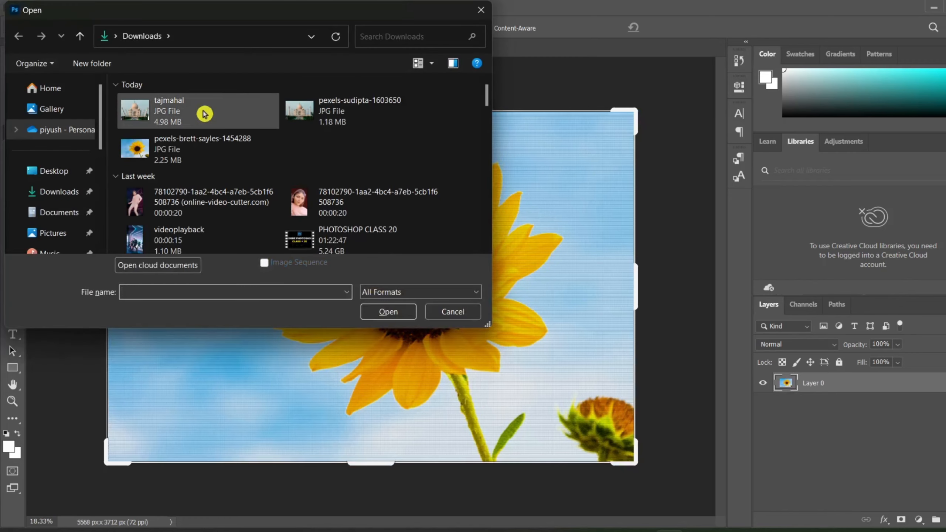
double_click(205, 114)
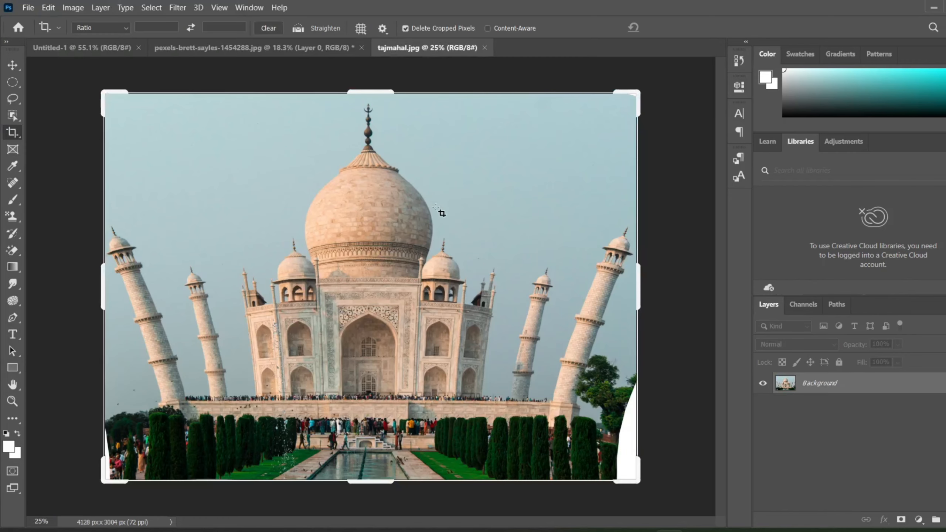
key(ctrl+o)
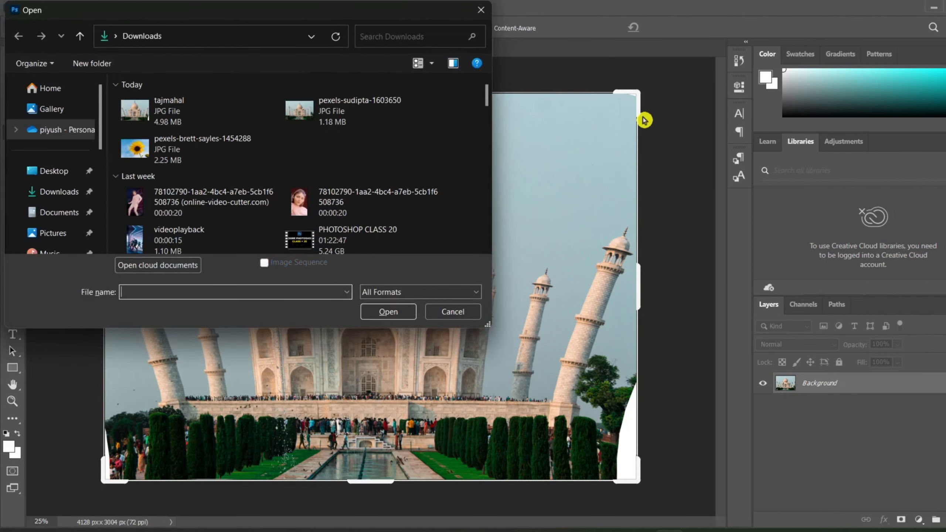
double_click(291, 110)
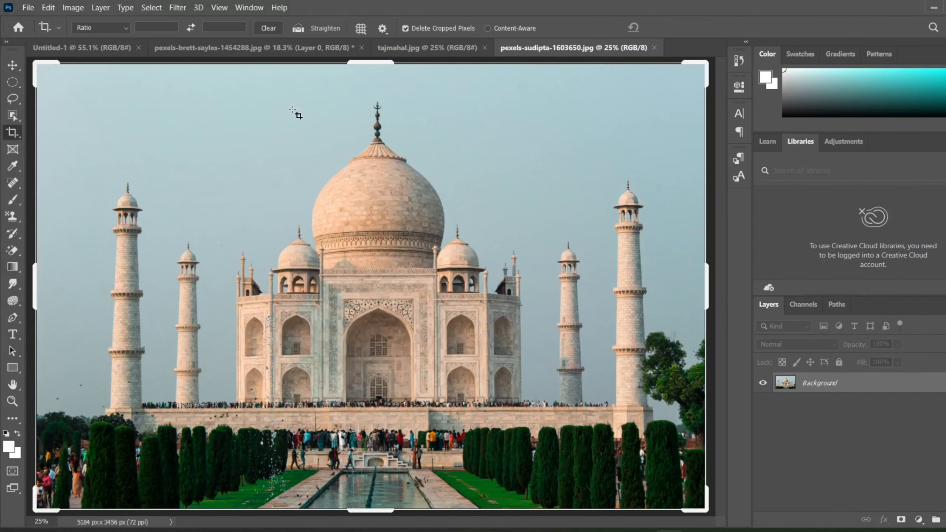
- Move the warped photo from tajmahal.jpg into the pexels-sudipta-1603650.jpg document as a new layer
click(8, 70)
scroll(145, 179, down, 5)
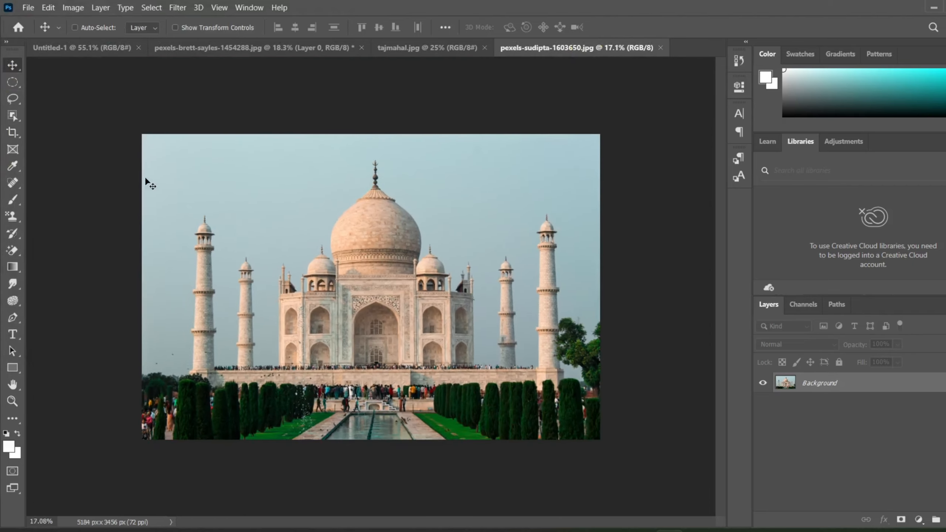
click(401, 52)
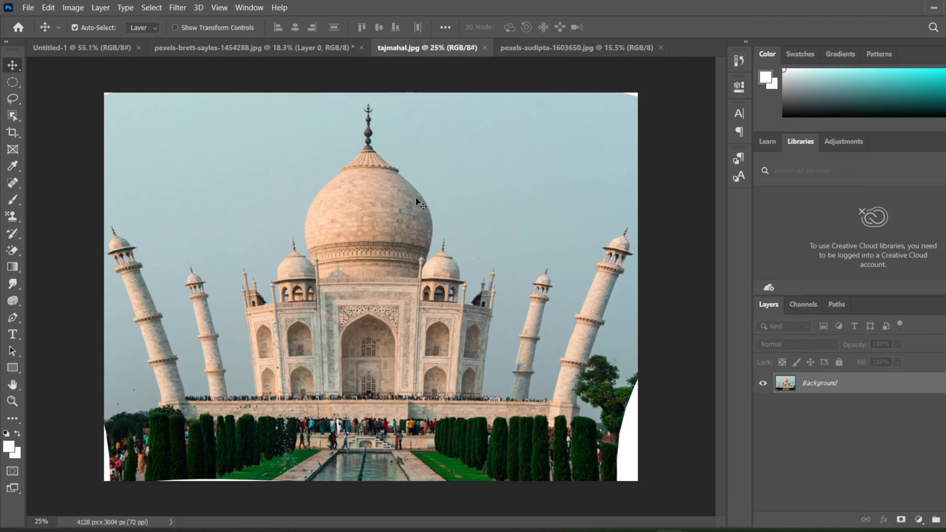
drag(362, 273, 443, 250)
click(536, 241)
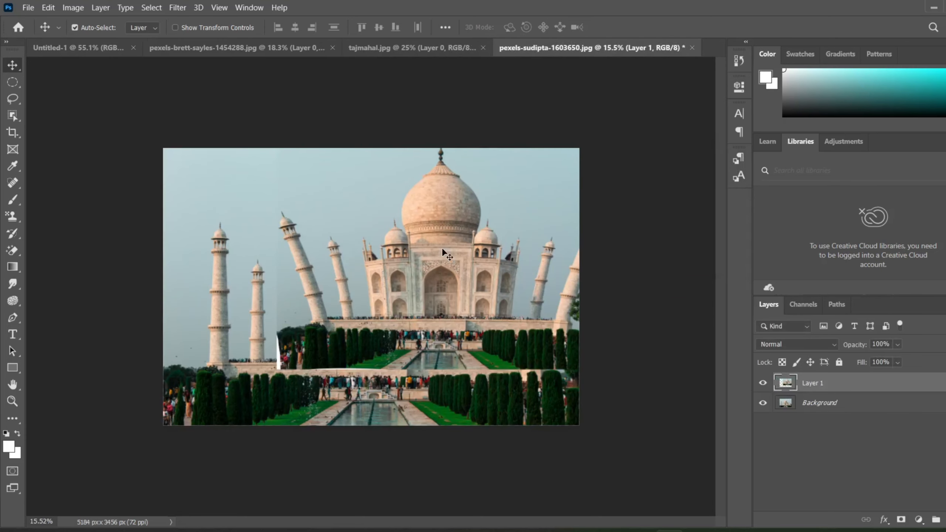
- Scale the warped Taj Mahal layer to about 56% and place it centred along the original photo's lower edge
key(ctrl+t)
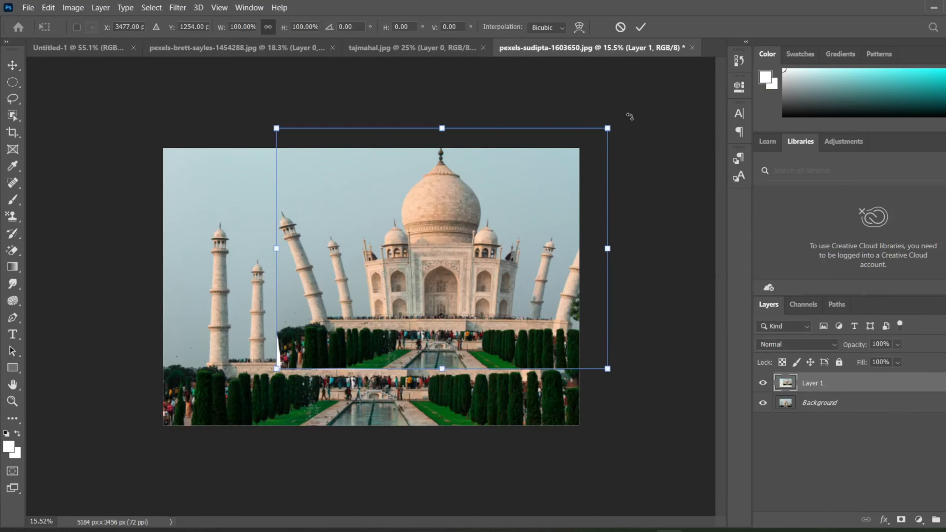
drag(604, 131, 459, 235)
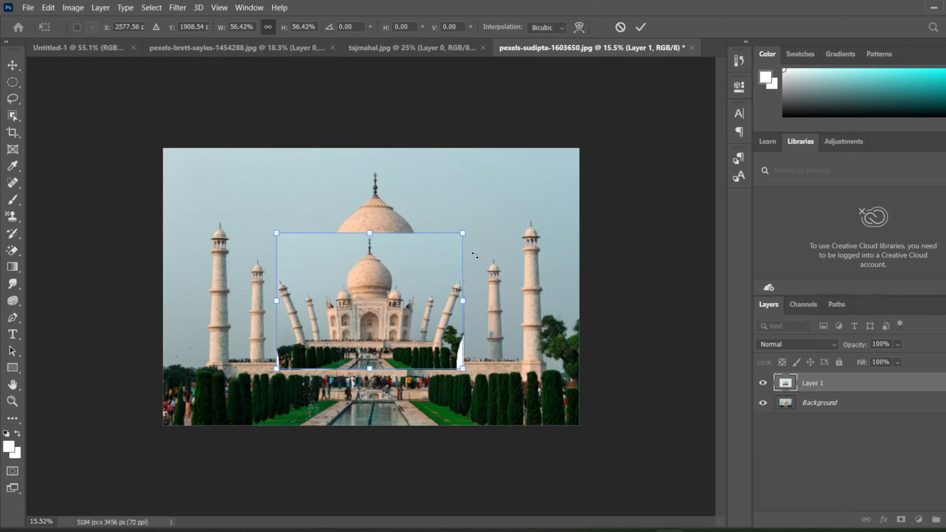
drag(382, 334, 382, 386)
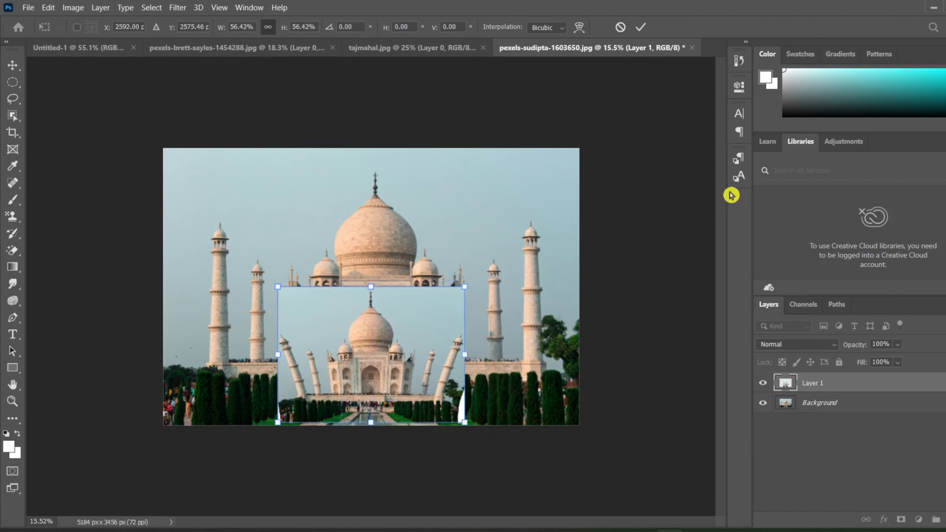
click(643, 26)
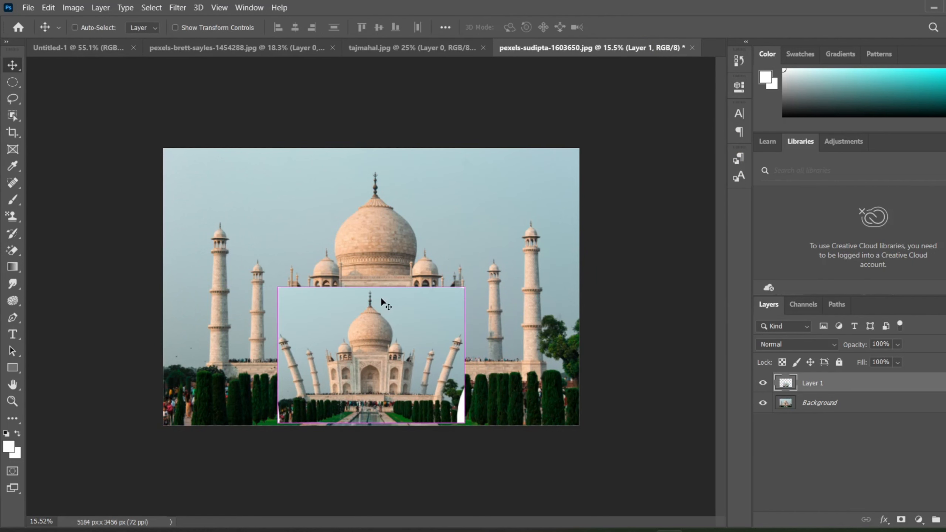
scroll(380, 298, up, 4)
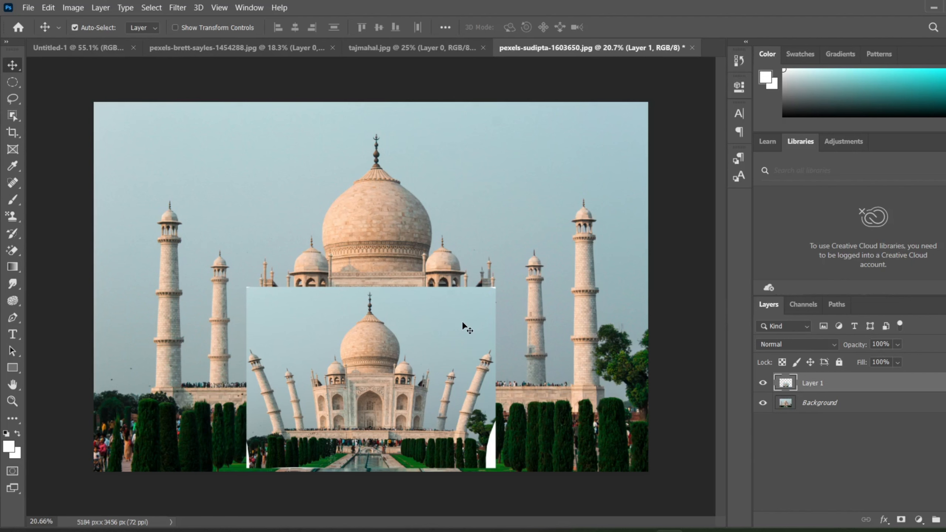
- Preview the Artistic effect Plastic Wrap from the Filter Gallery on the warped Taj Mahal layer
click(183, 8)
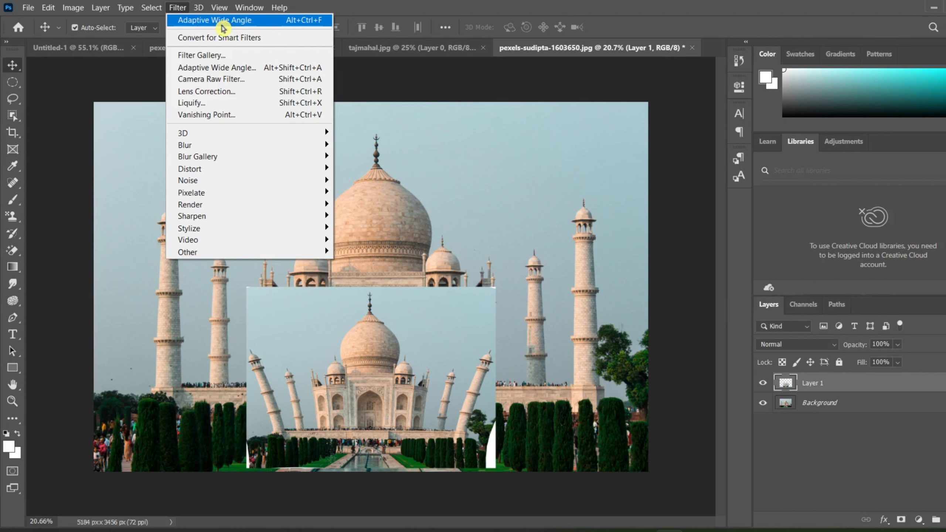
click(225, 56)
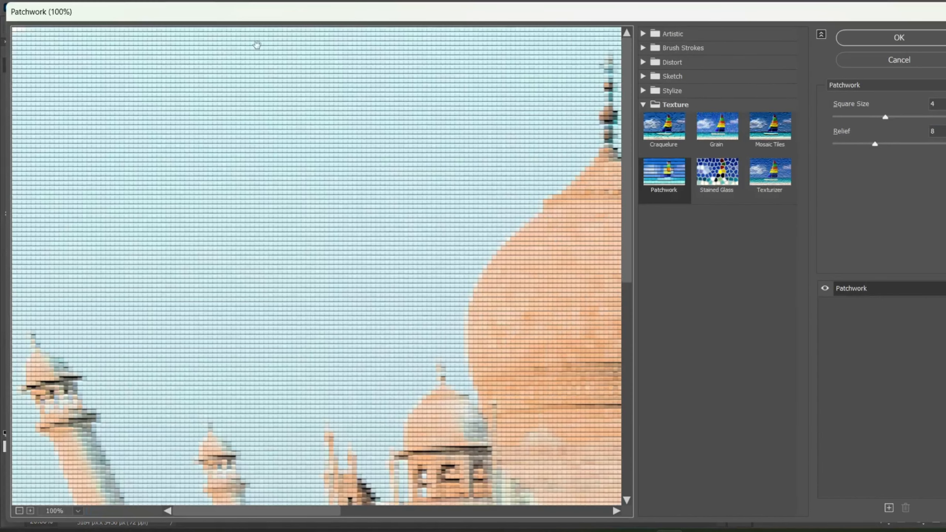
click(644, 34)
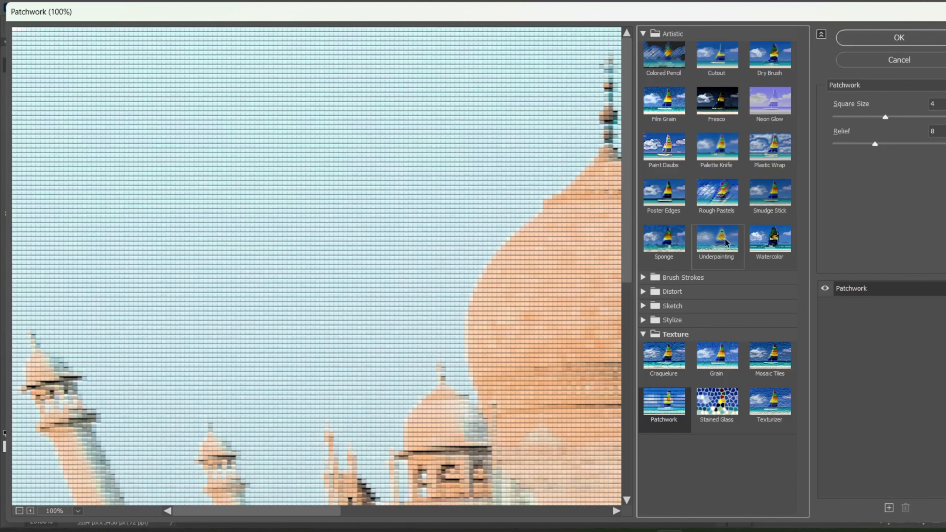
click(771, 152)
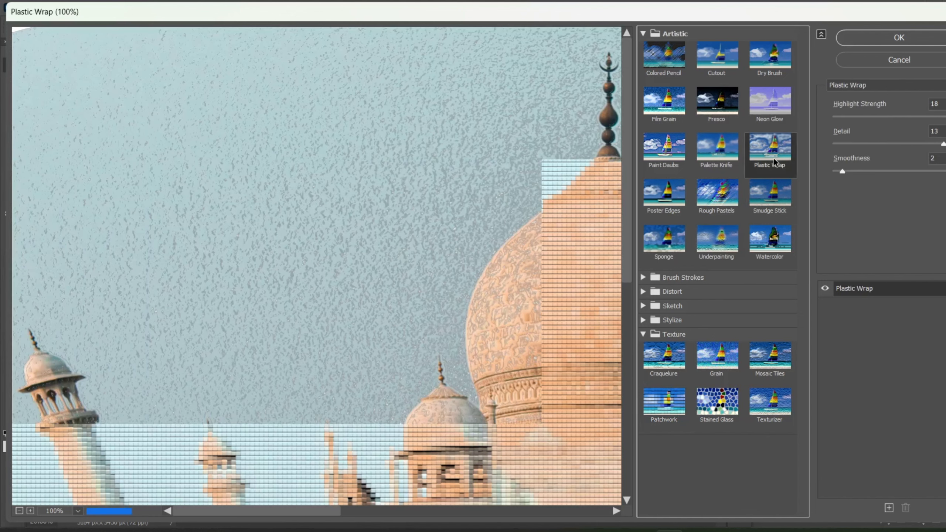
scroll(514, 269, down, 3)
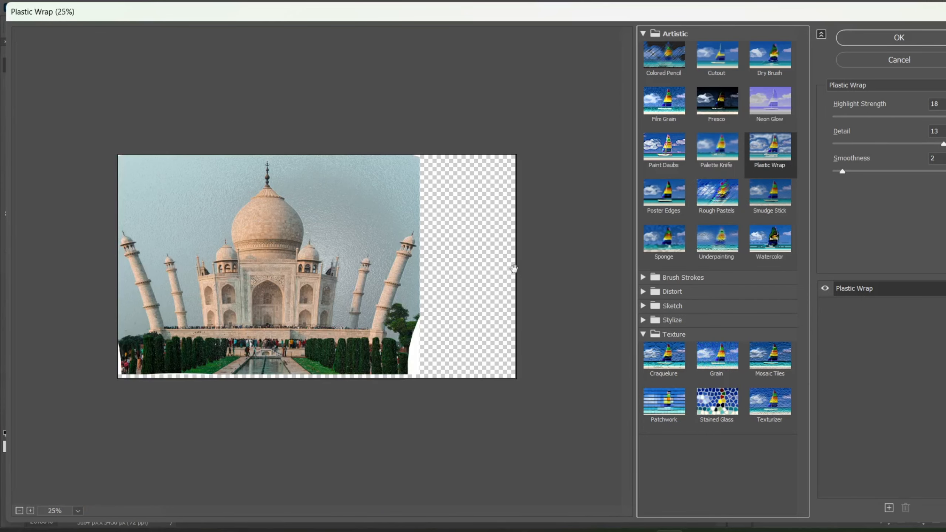
scroll(258, 276, up, 2)
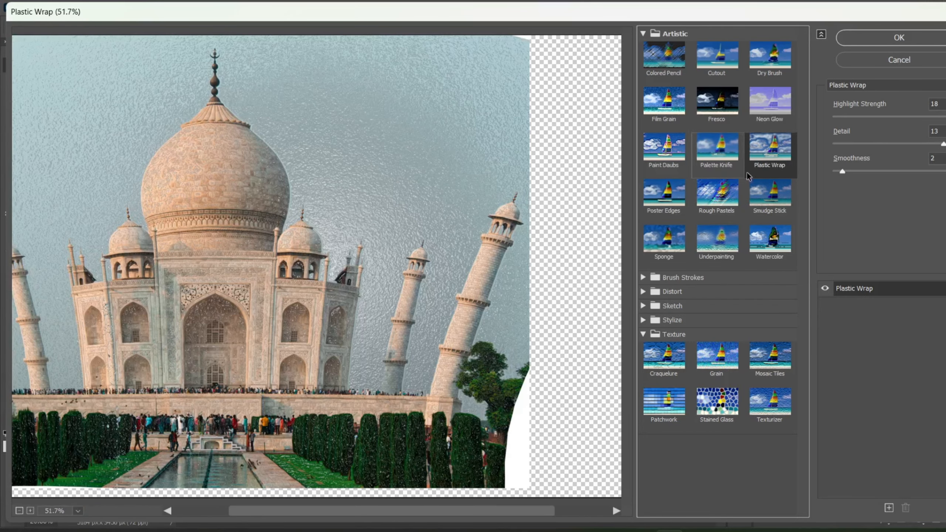
- Look through the Stylize effects, preview the Stained Glass texture on the layer, and cancel the Filter Gallery
click(643, 33)
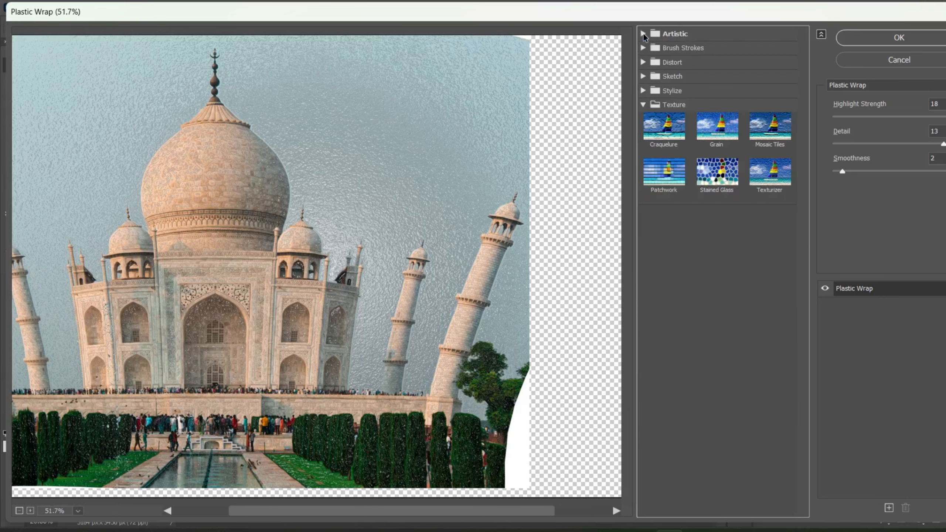
click(644, 90)
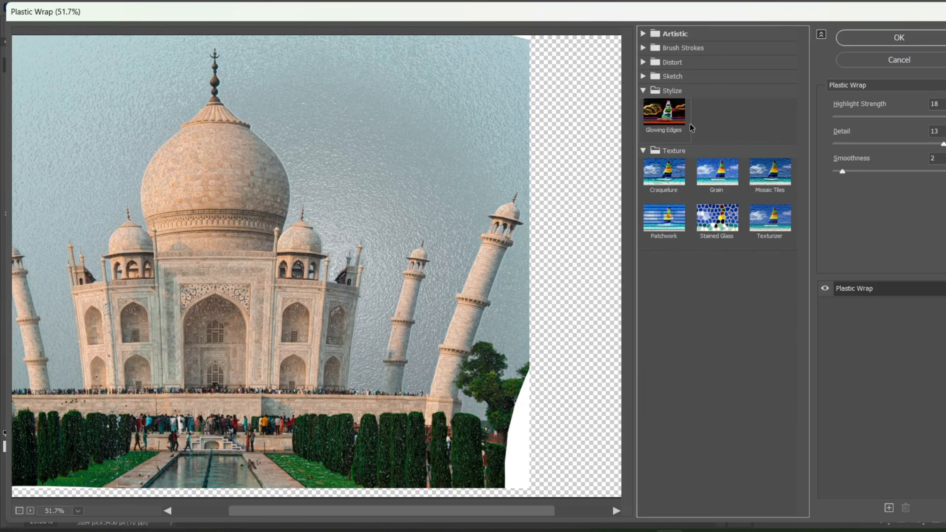
click(643, 91)
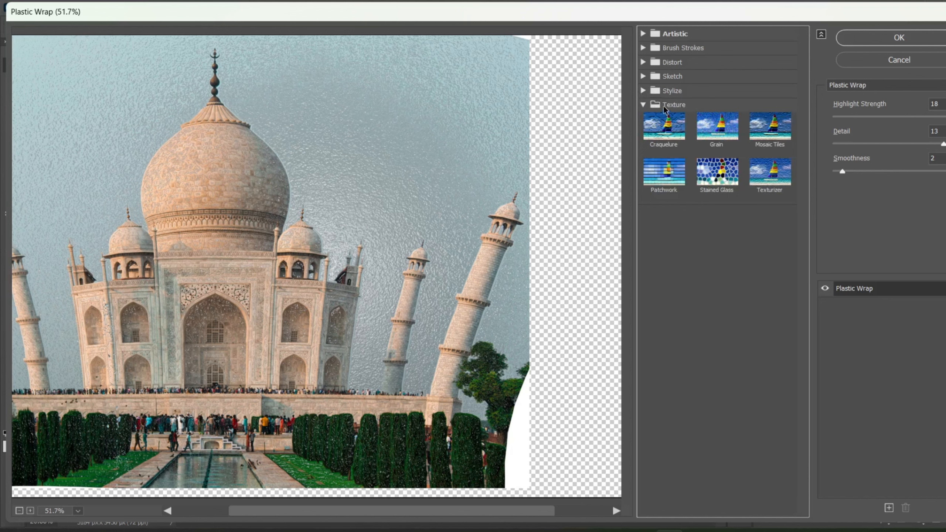
click(712, 172)
scroll(336, 258, down, 5)
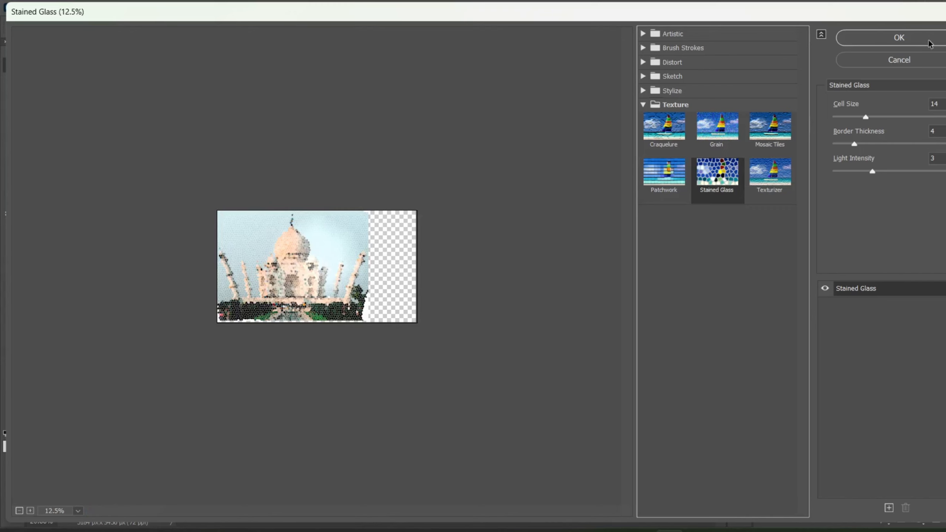
click(913, 60)
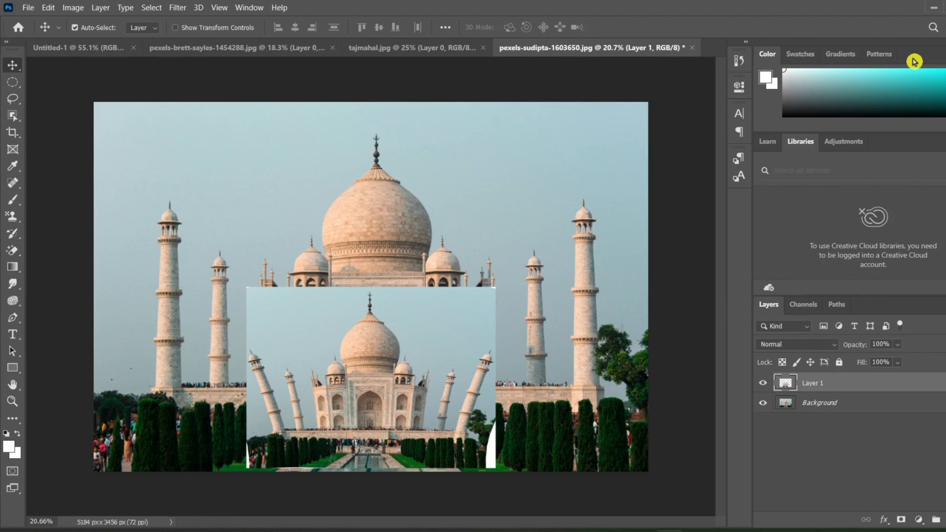
click(175, 6)
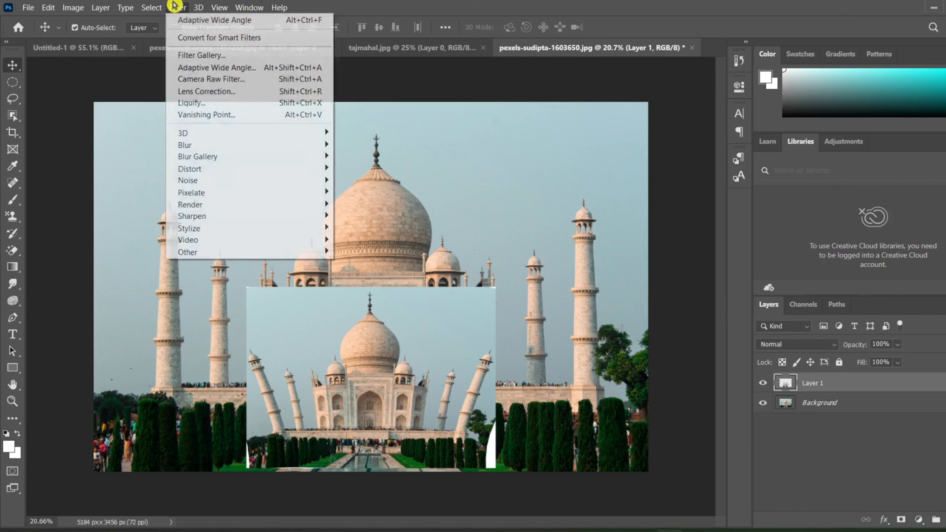
click(371, 84)
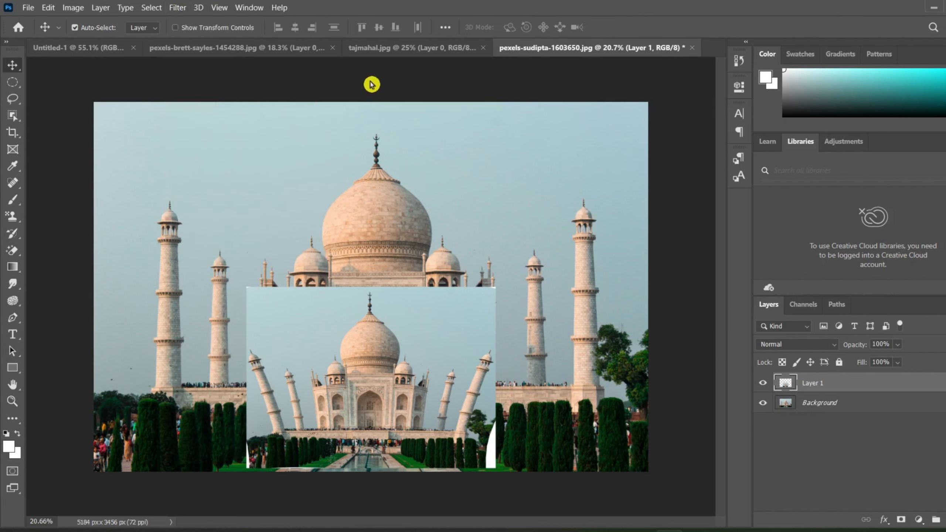